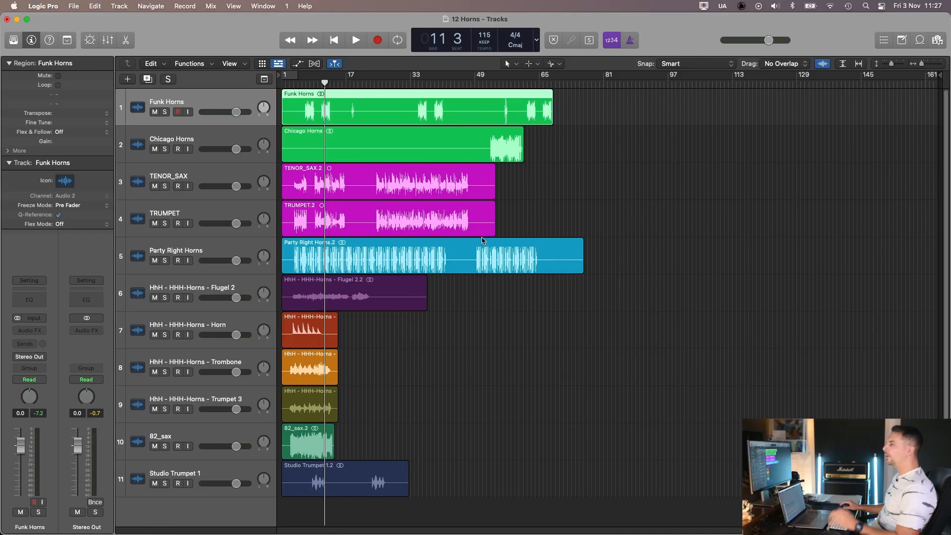
- Solo the Funk Horns track and insert the Inf EQ plug-in on it during playback
key("s")
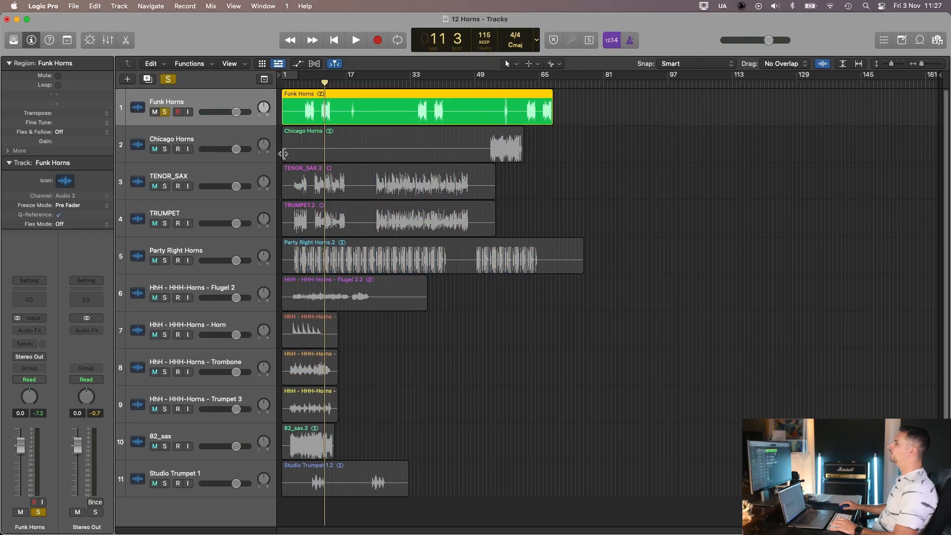
key("space")
left_click(29, 330)
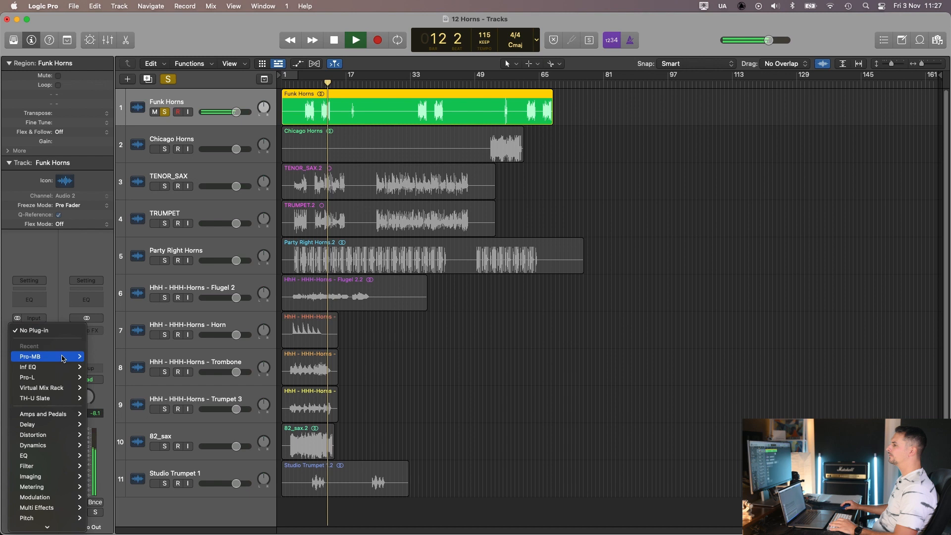
left_click(103, 367)
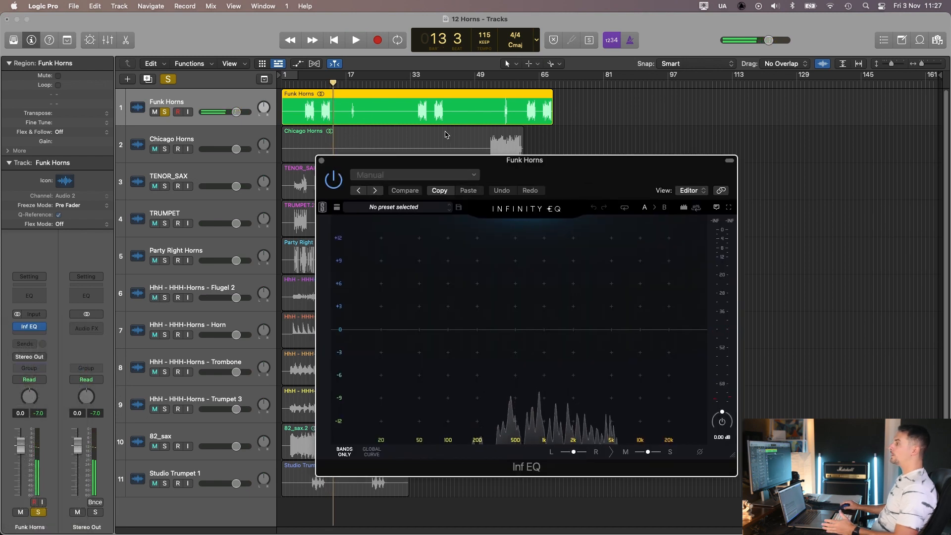
- Set a cycle range over the Funk Horns phrase from bar 11 to about bar 16
left_click(326, 83)
left_click_drag(299, 99, 362, 141)
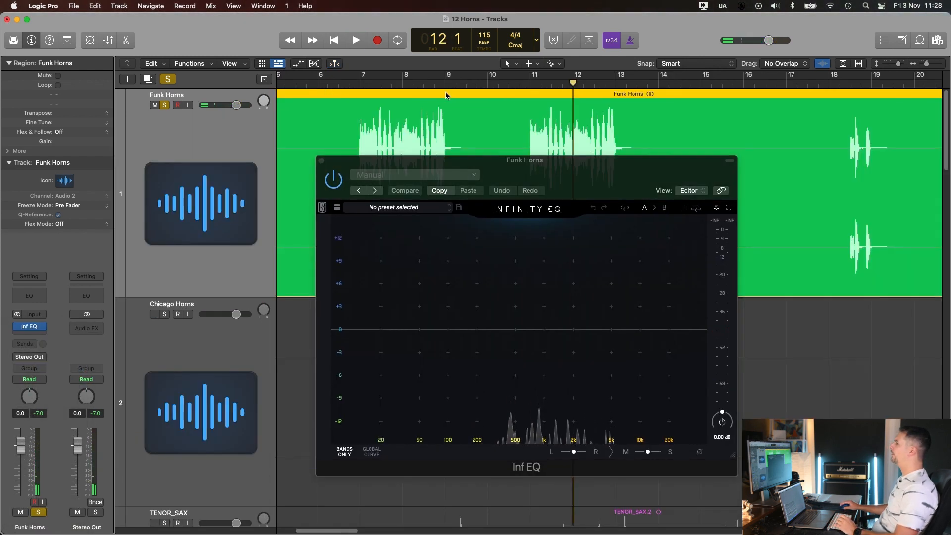
left_click_drag(530, 78, 737, 93)
left_click(757, 152, "ctrl+alt")
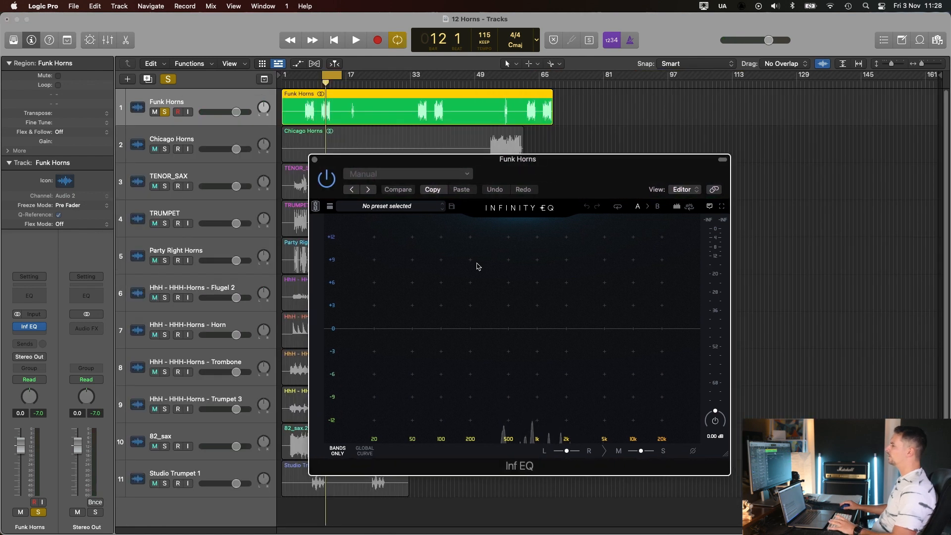
- Play the looped Funk Horns phrase and add a low-cut band at about 85.9 Hz
key("space")
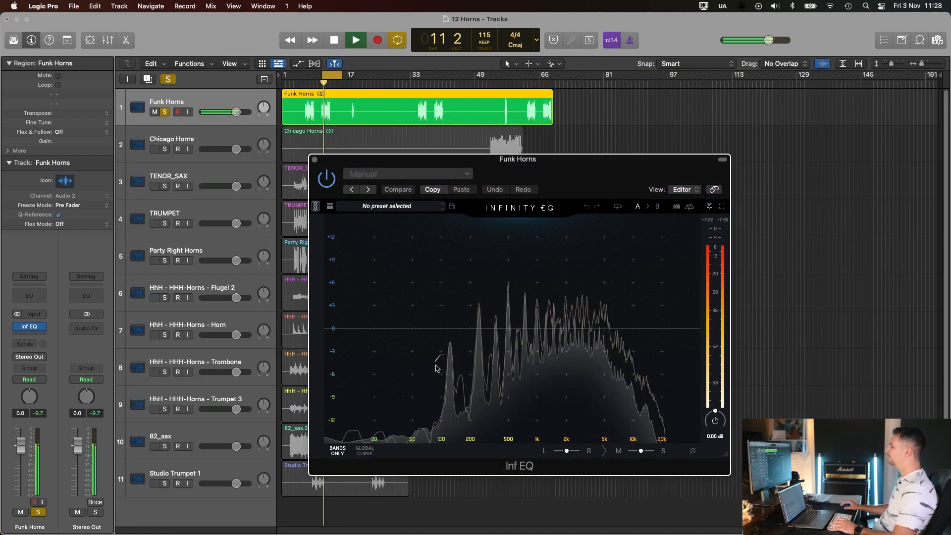
left_click(435, 365)
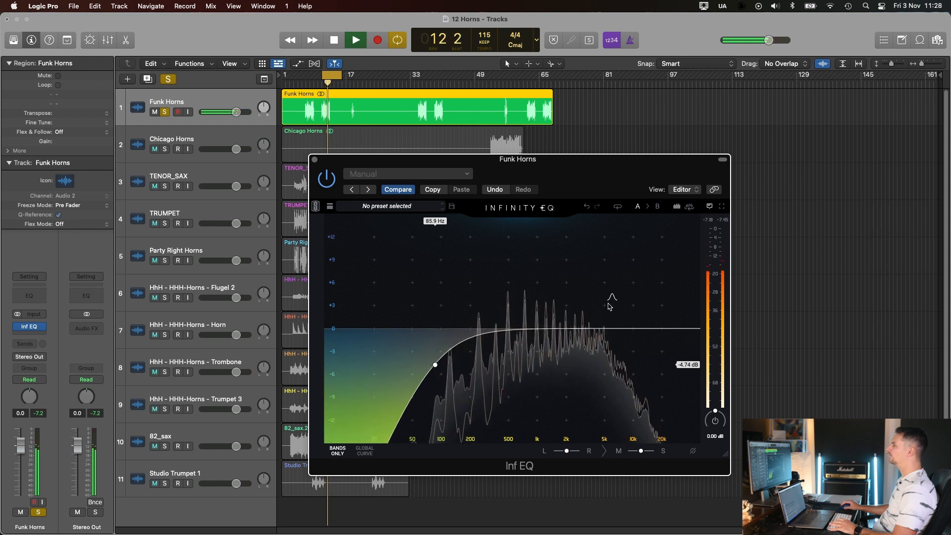
key("space")
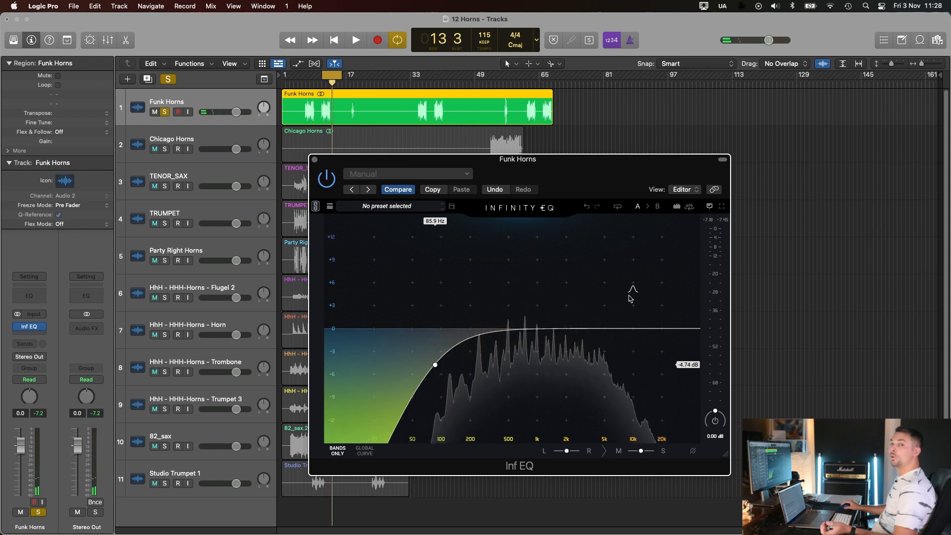
- Sweep a narrow boosted bell band through the upper mids of Funk Horns, then set it to a cut of about 1.62 dB at 2.60 kHz
key("space")
left_click(586, 294)
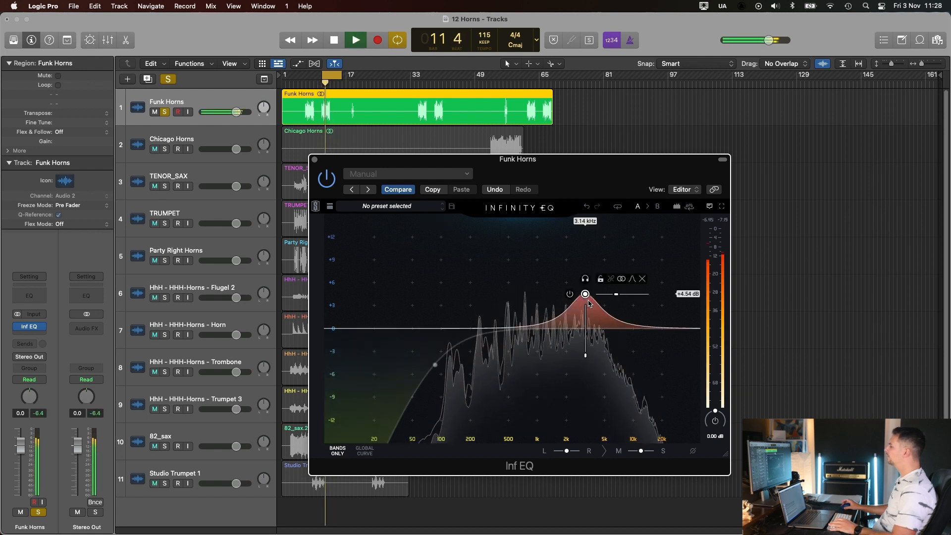
left_click_drag(587, 294, 582, 276)
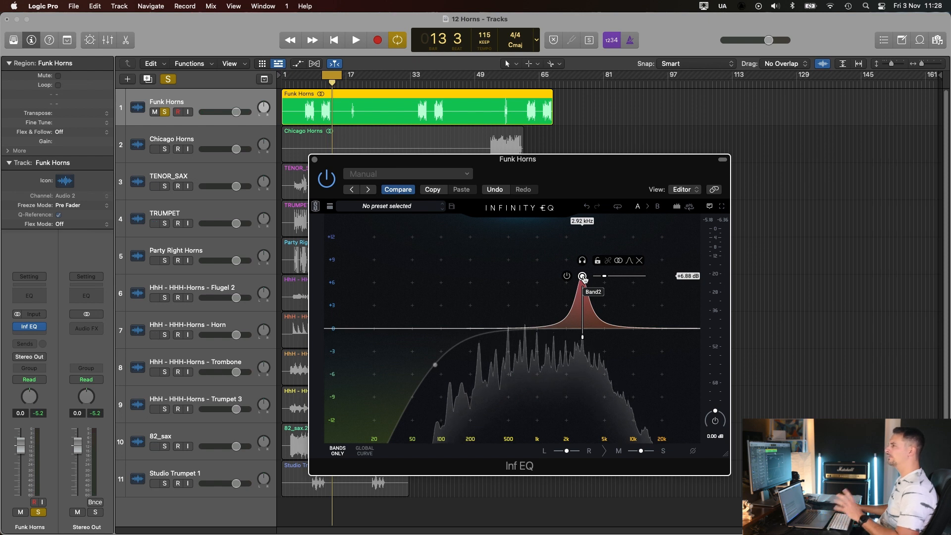
key("space")
left_click_drag(584, 279, 576, 341)
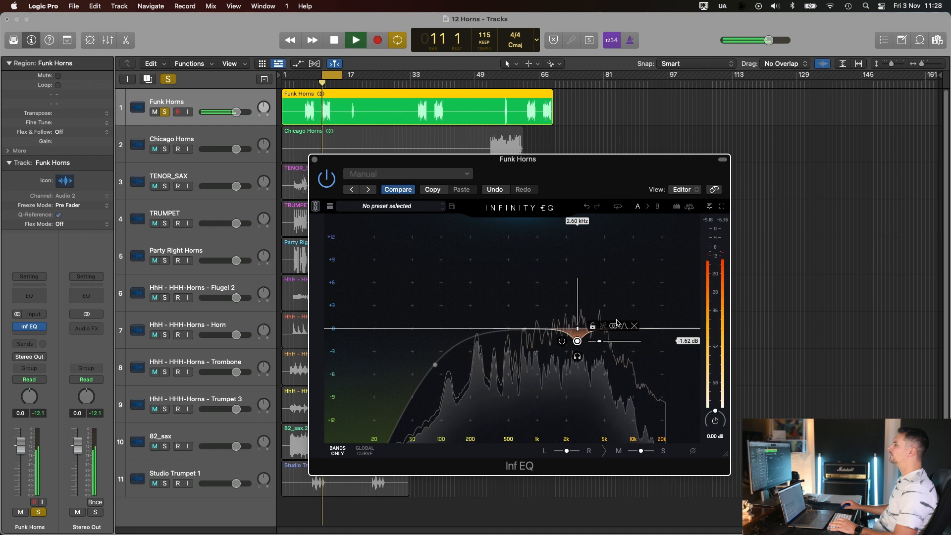
- Add a broad bell boost of about 2.14 dB at 10.7 kHz to Funk Horns and close the EQ window
left_click_drag(632, 307, 637, 315)
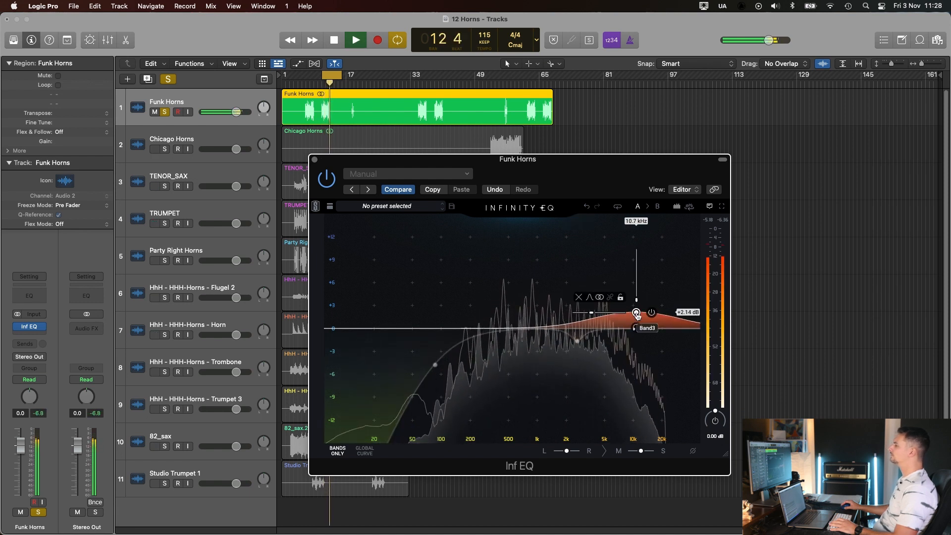
key("space")
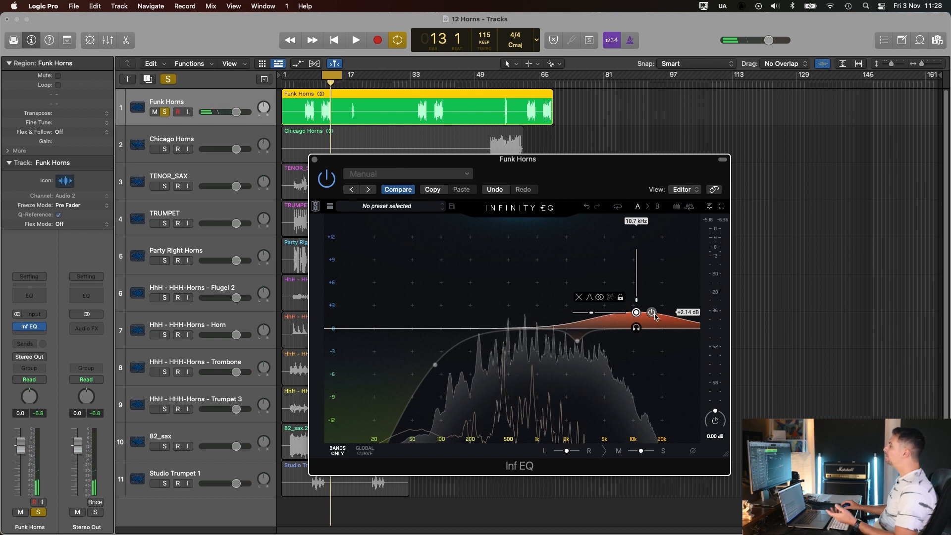
left_click_drag(600, 175, 664, 171)
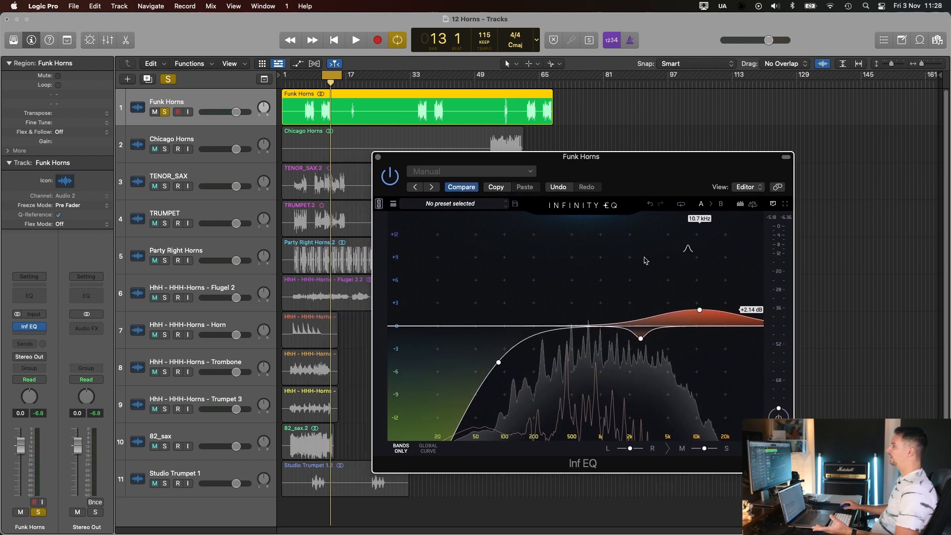
mouse_move(496, 368)
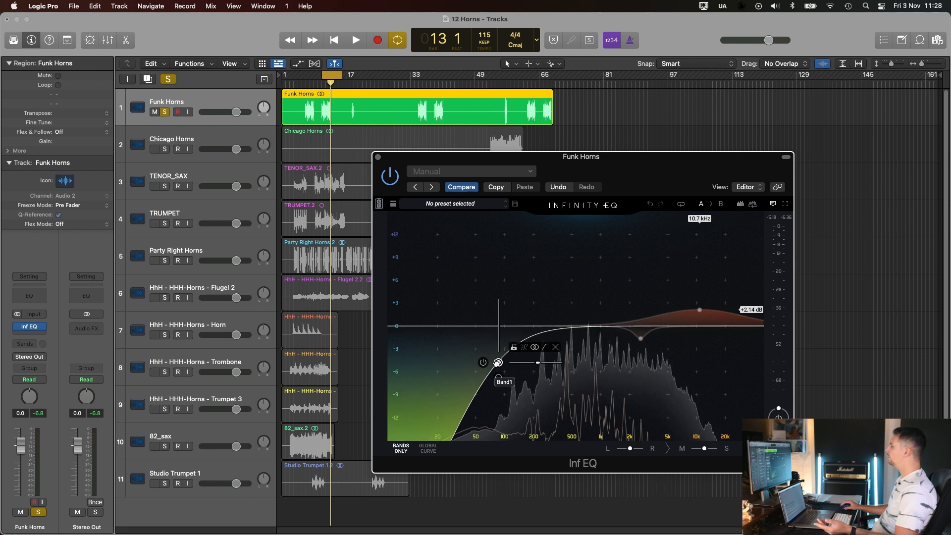
mouse_move(632, 335)
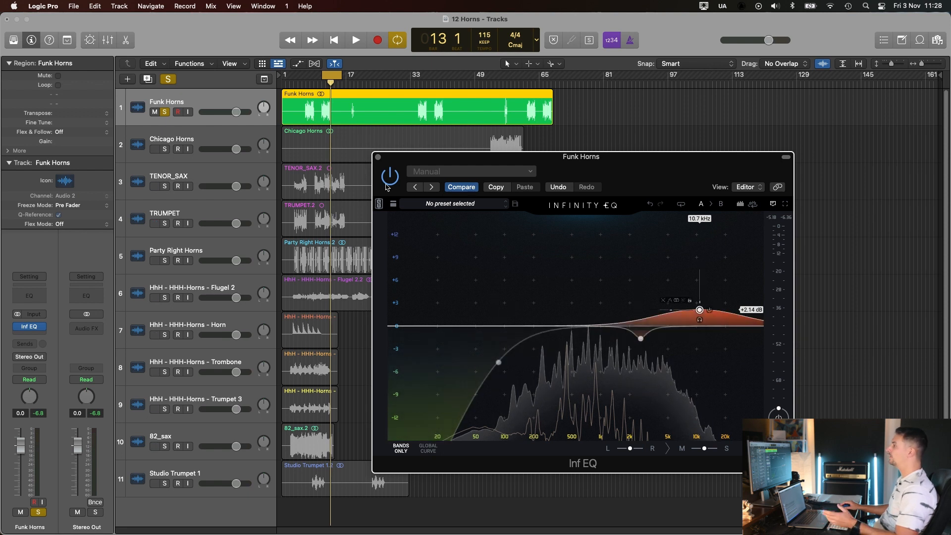
left_click(377, 157)
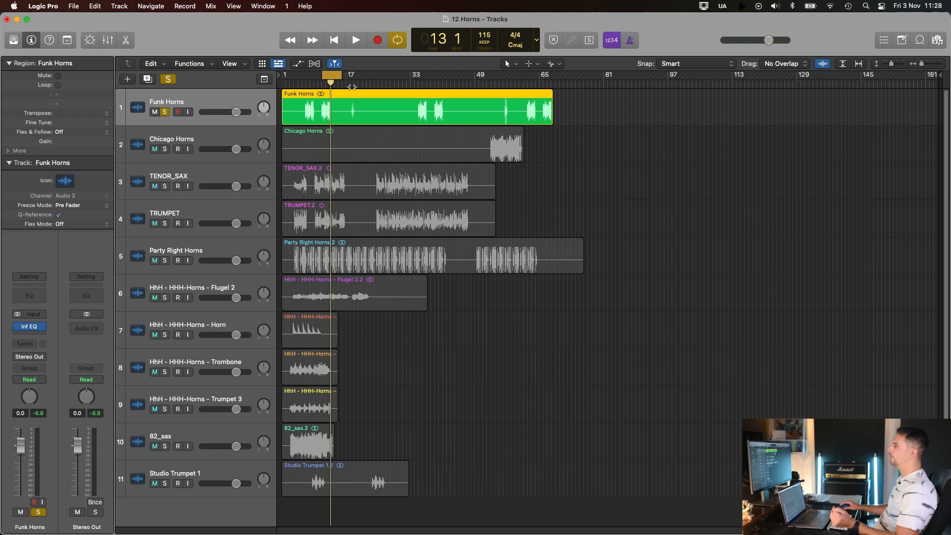
- Solo the Chicago Horns track and play it from bar 53 with the cycle off
left_click(166, 151)
left_click(492, 85)
left_click(214, 143)
key("space")
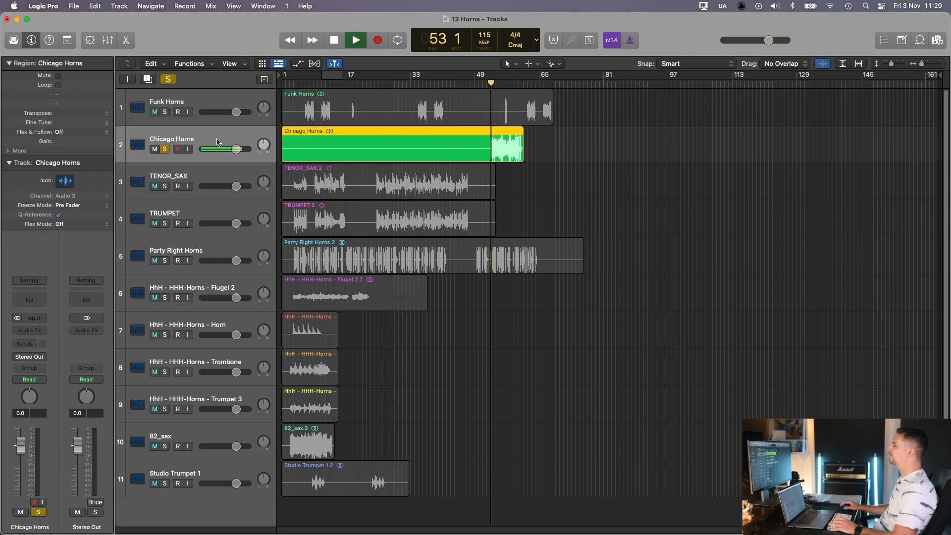
- Insert the Inf EQ plug-in on the Chicago Horns track
left_click(39, 330)
left_click(59, 356)
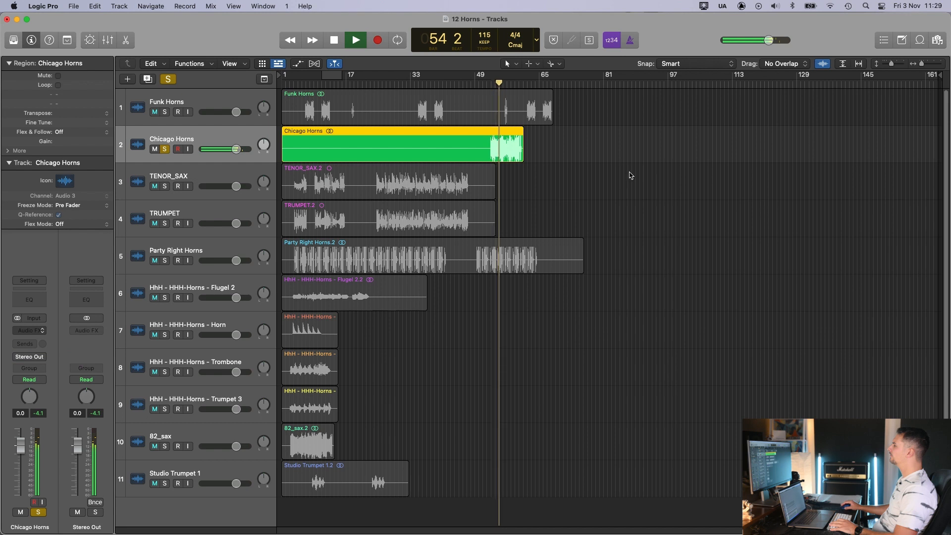
left_click_drag(607, 213, 612, 207)
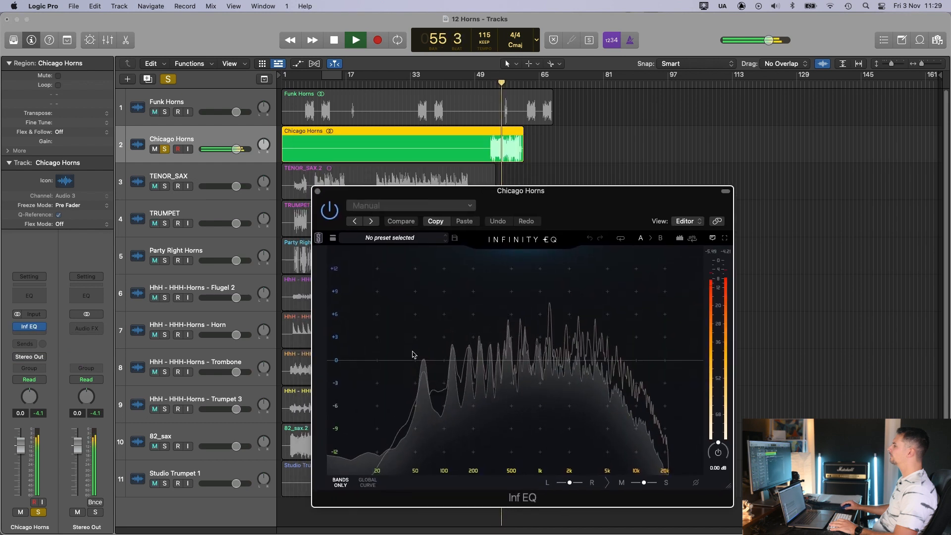
- Add a low-cut band at about 56.7 Hz to the Chicago Horns EQ and stop playback
left_click(401, 375)
left_click_drag(401, 375, 421, 381)
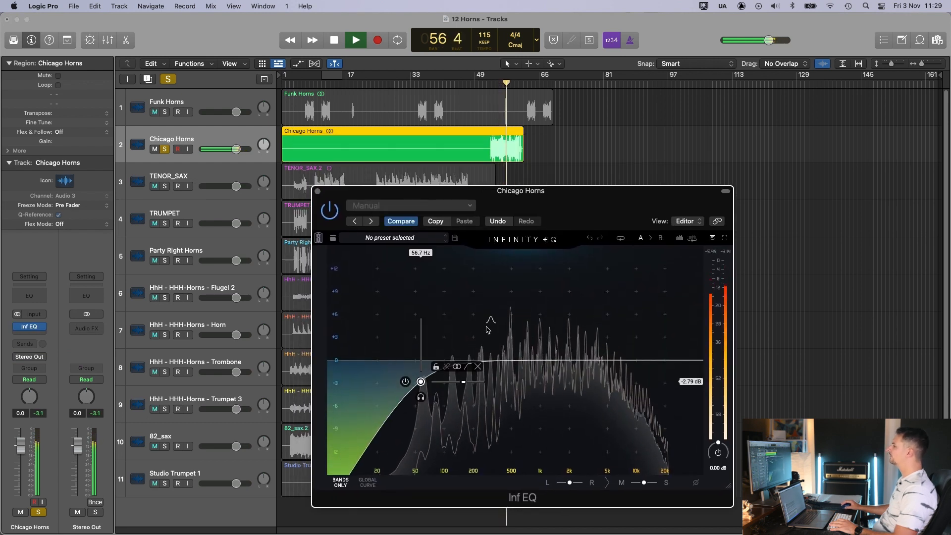
key("space")
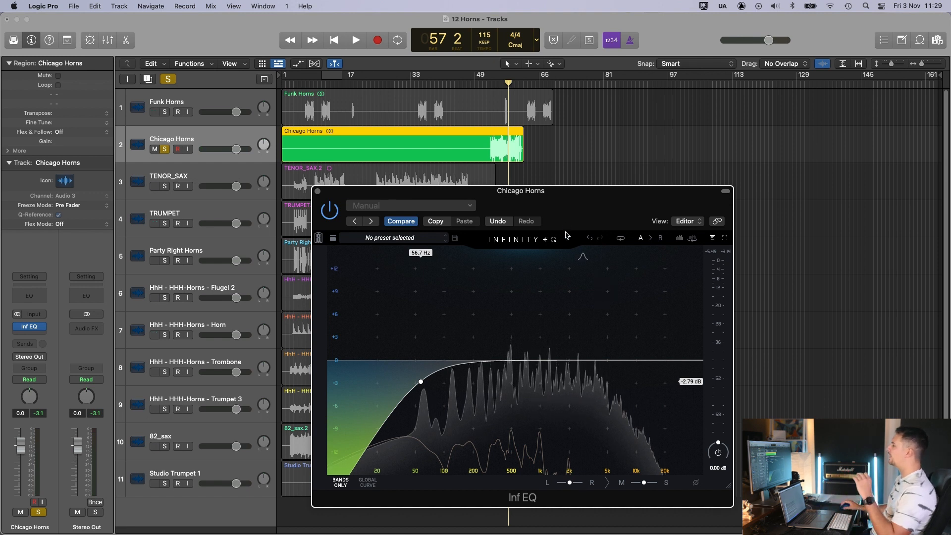
left_click_drag(569, 208, 568, 202)
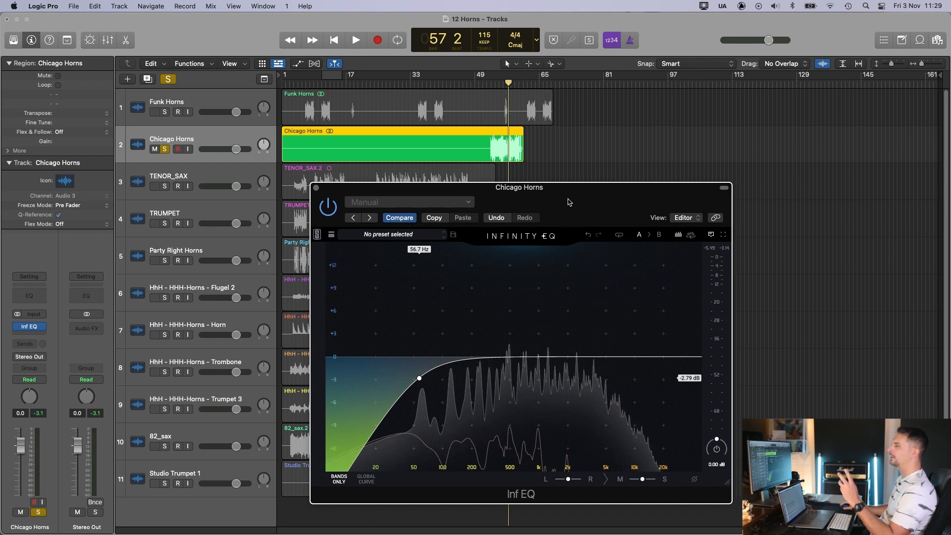
- Loop the Chicago Horns section from about bar 54 and sweep a bell band, settling on a cut of about 2.01 dB at 3.80 kHz
left_click_drag(496, 80, 534, 77)
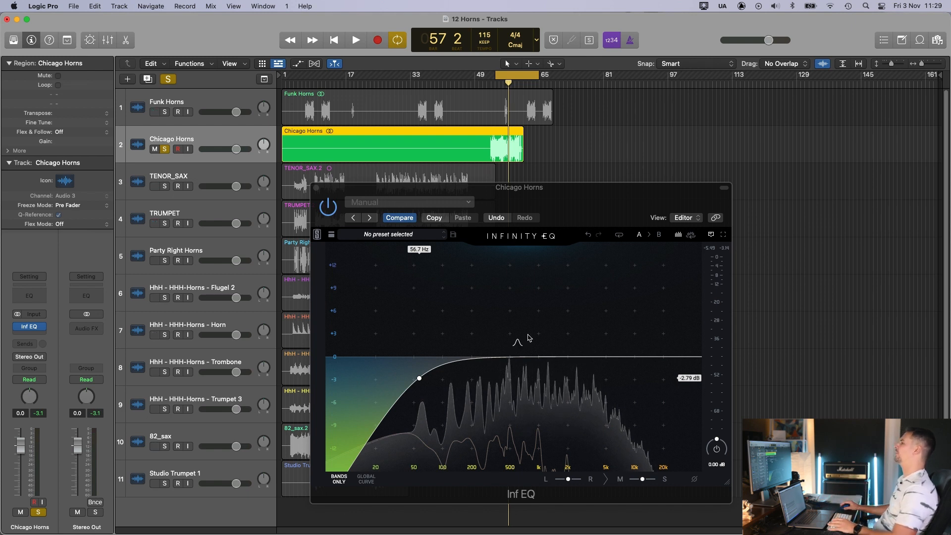
key("space")
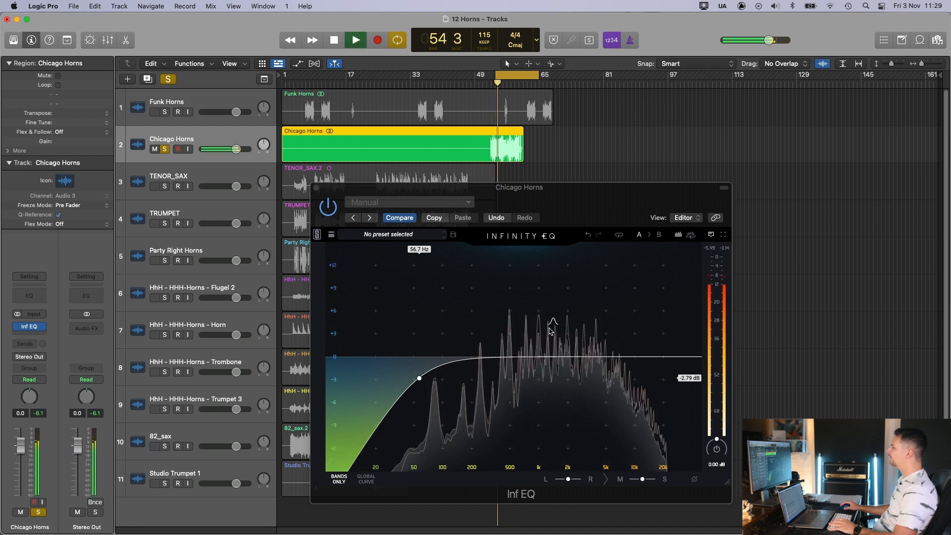
left_click(548, 327)
left_click_drag(549, 329, 595, 370)
key("space")
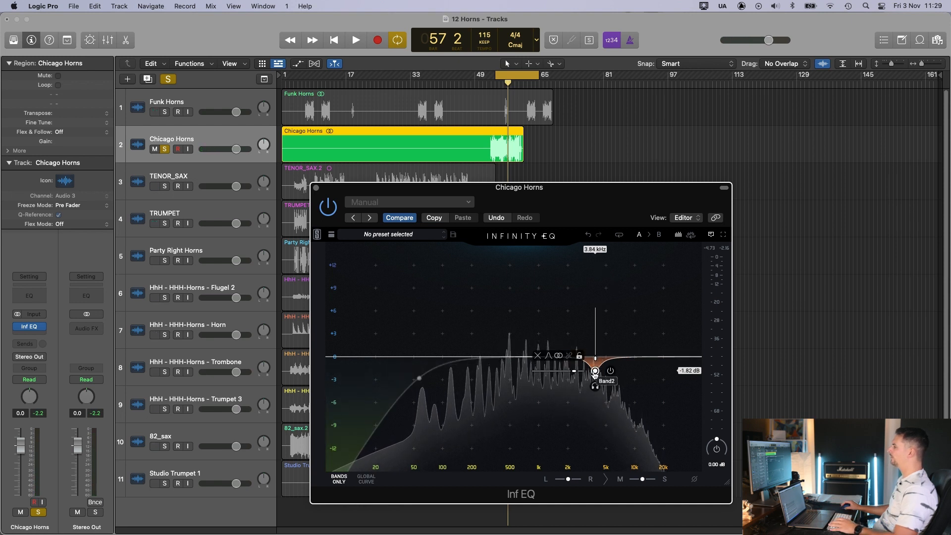
key("space")
mouse_move(595, 370)
left_mouse_down()
mouse_move(591, 312)
mouse_move(594, 368)
left_mouse_up()
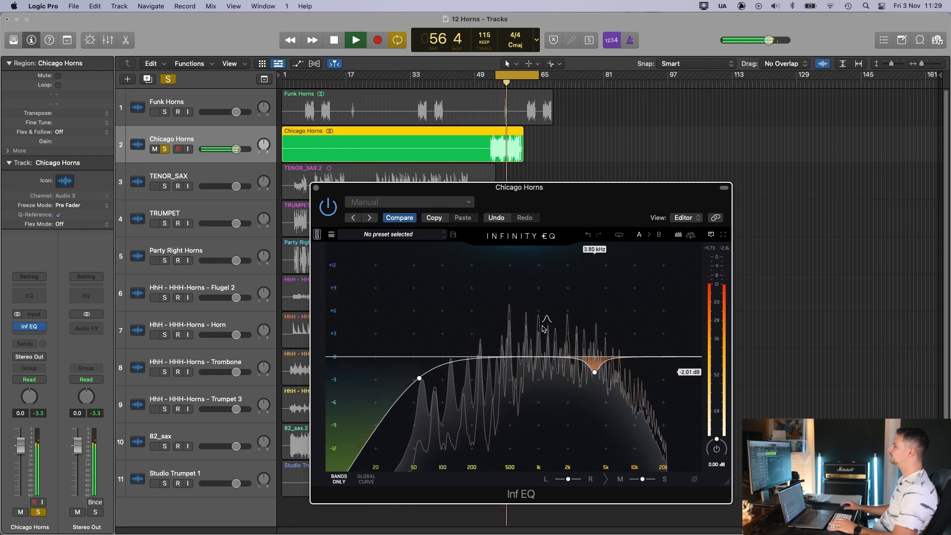
- Add a gentle bell cut of about 0.97 dB at 475 Hz to Chicago Horns and close the EQ window
left_click_drag(516, 335, 507, 364)
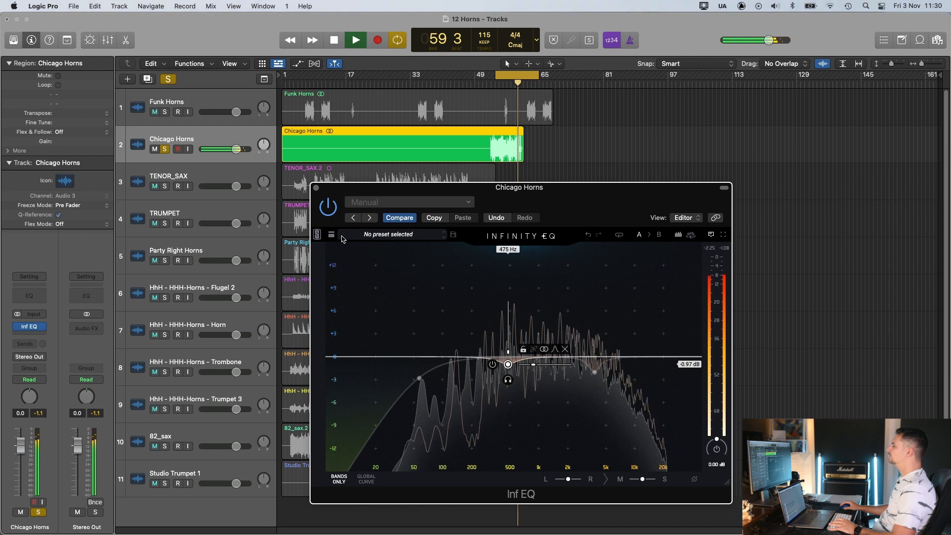
key("space")
left_click(316, 188)
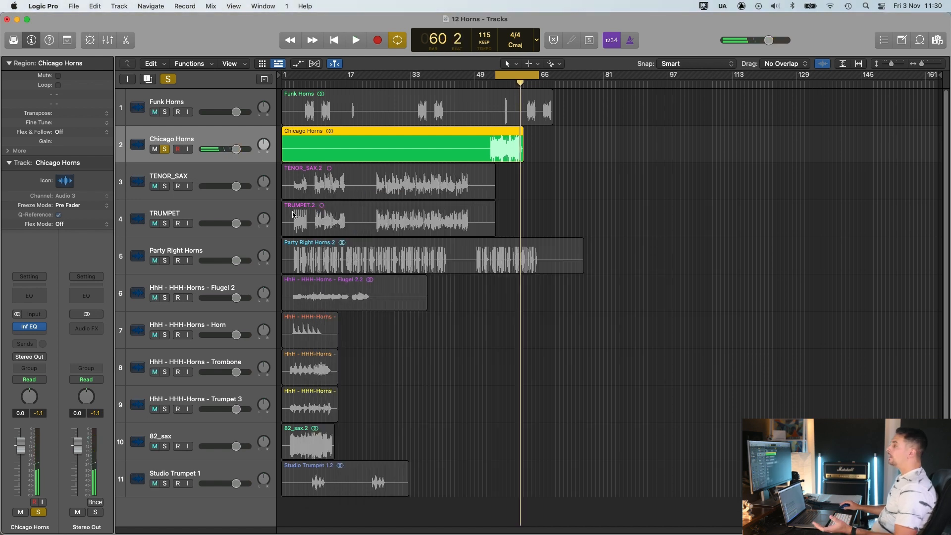
- Turn off the cycle range and collapse the Region and Track inspector sections
left_click(519, 74)
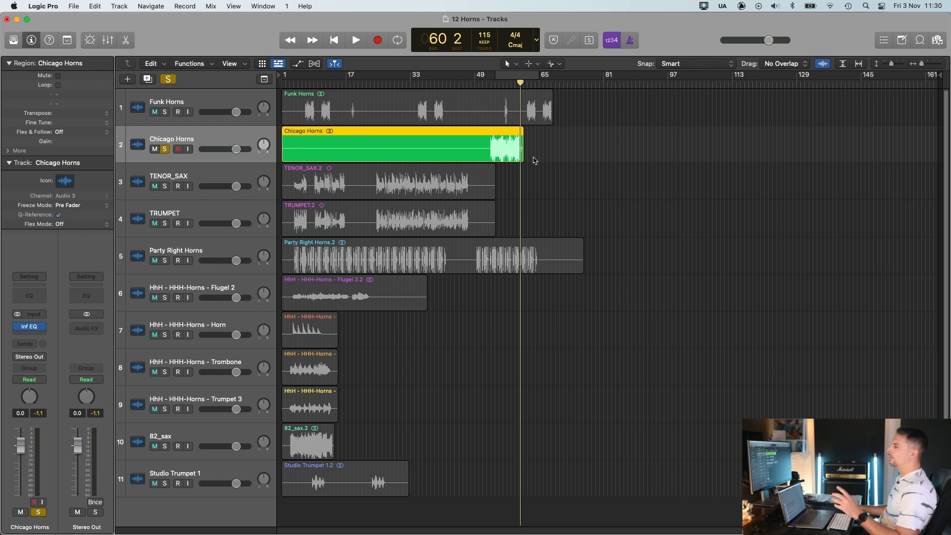
left_click(9, 63)
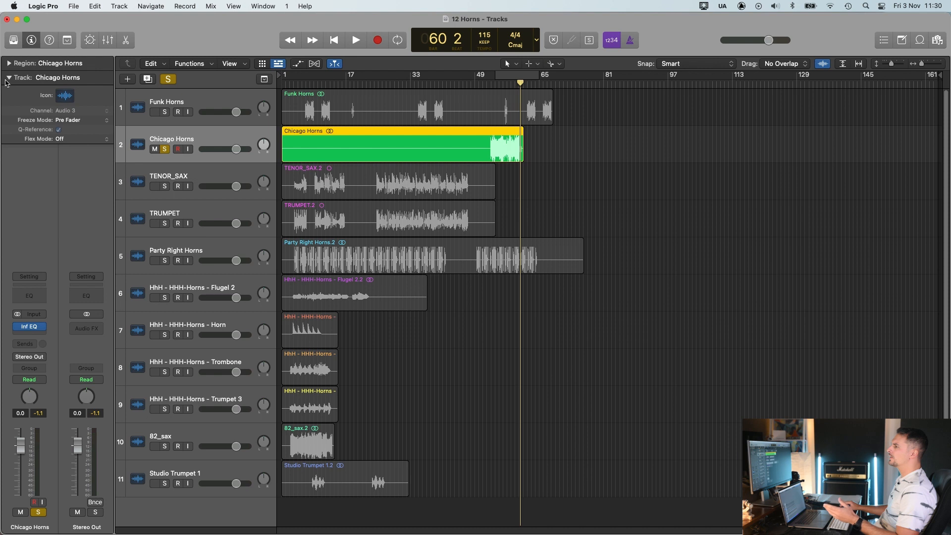
left_click(10, 79)
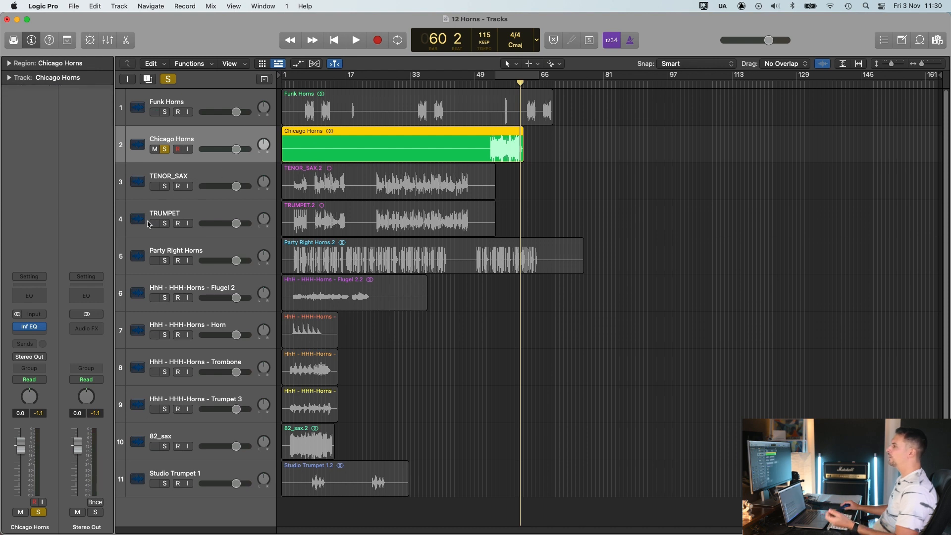
- Solo only the TENOR_SAX track and place the playhead at bar 29
left_click(198, 177)
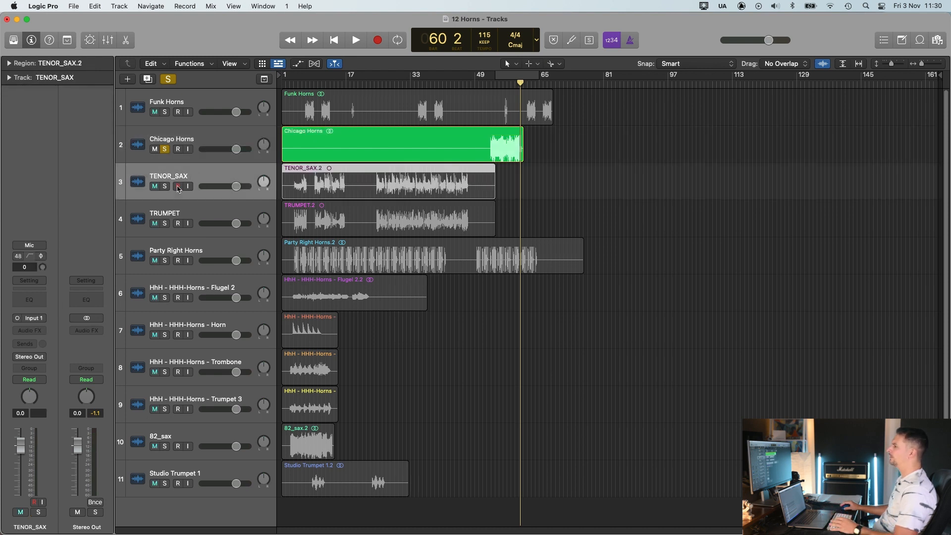
left_click(165, 187, "alt")
left_click(396, 86)
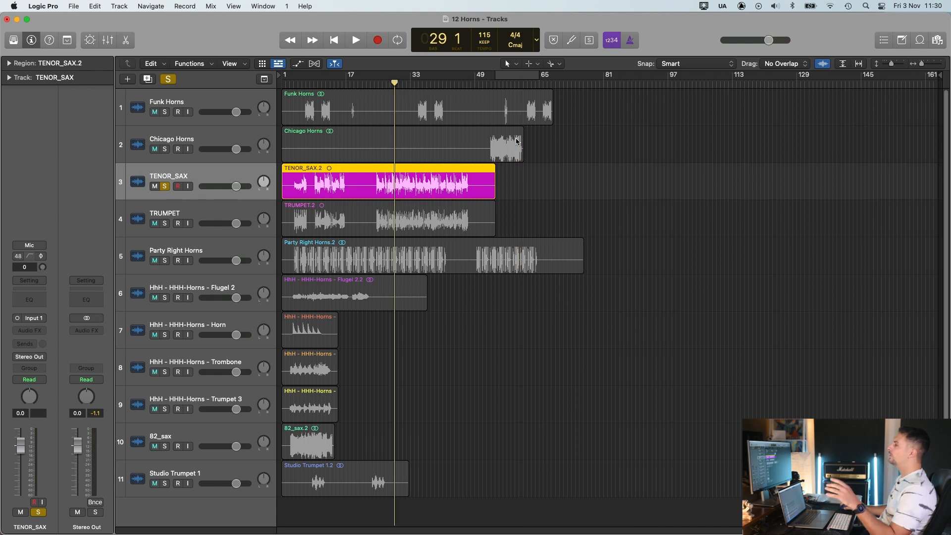
- Reopen the Chicago Horns EQ, set its upper-mid bell to a cut of about 2.53 dB at 3.84 kHz, and close it
left_click(190, 140)
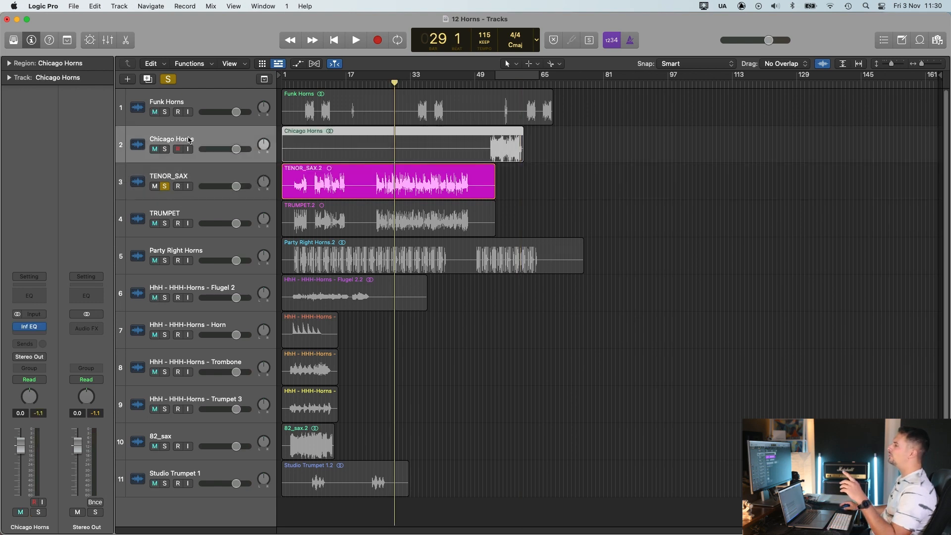
left_click(32, 327)
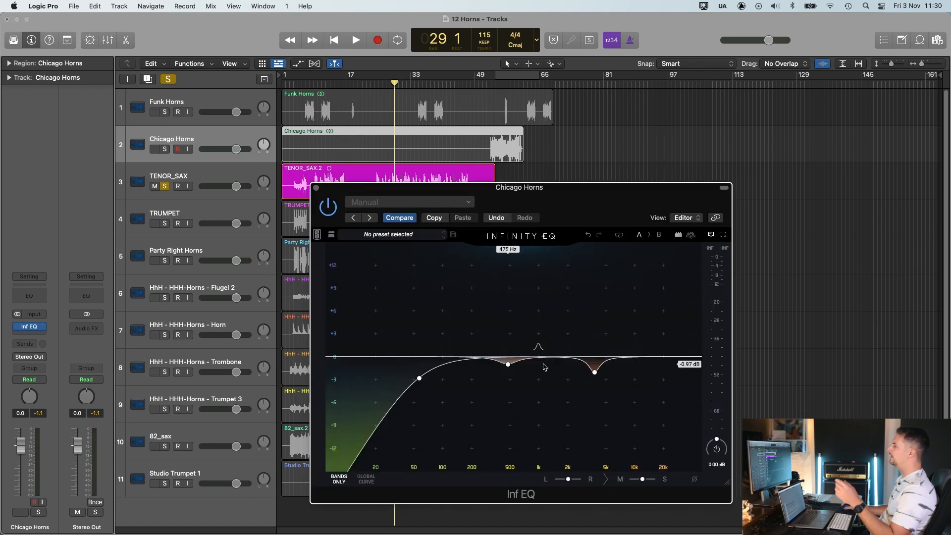
left_click(594, 373)
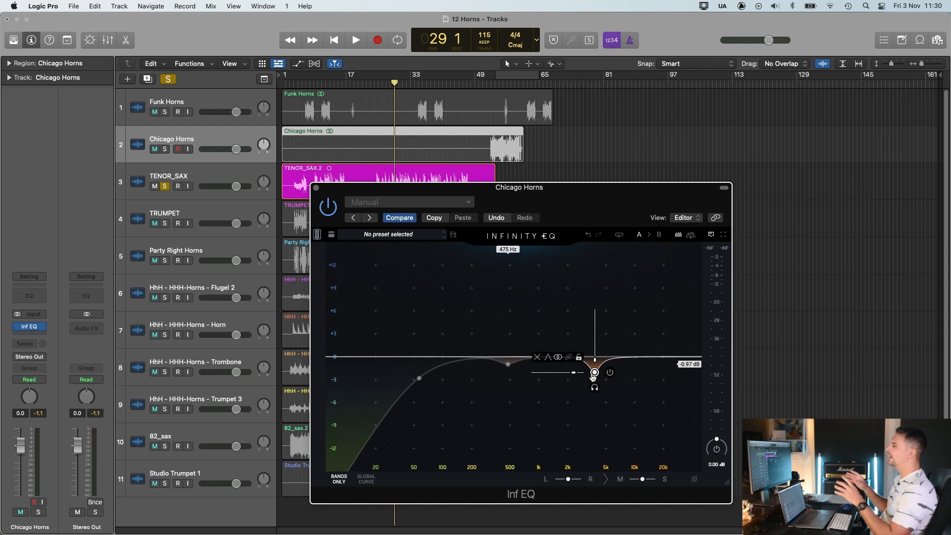
left_click_drag(594, 372, 595, 334)
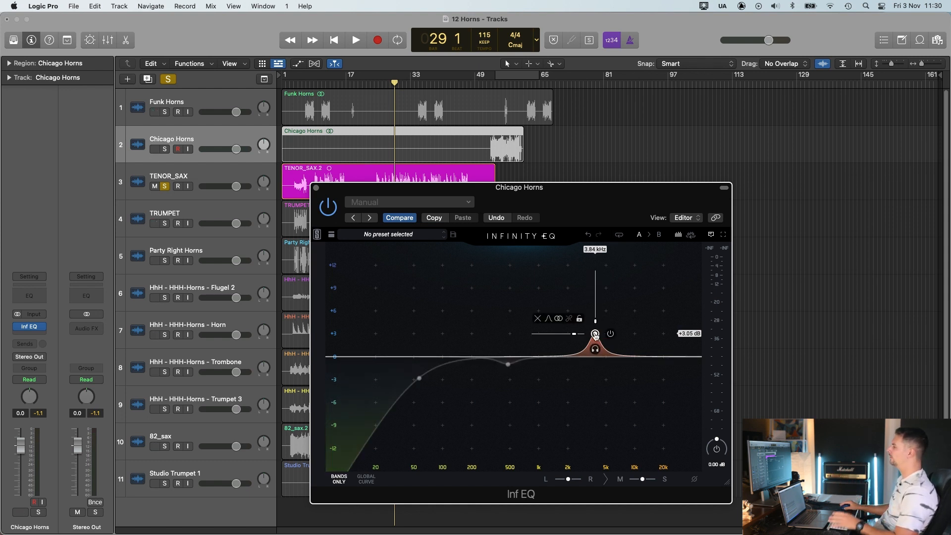
left_click_drag(572, 201, 570, 204)
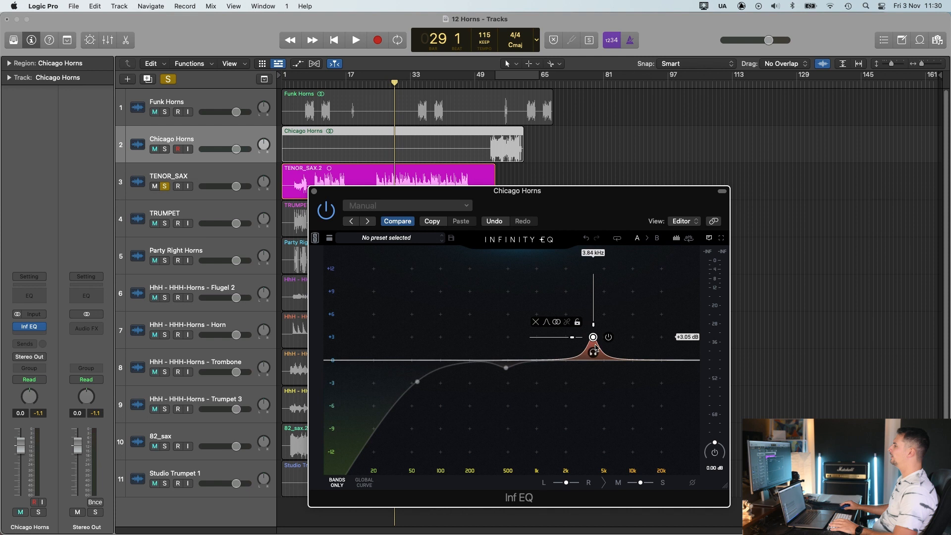
left_click_drag(593, 338, 593, 379)
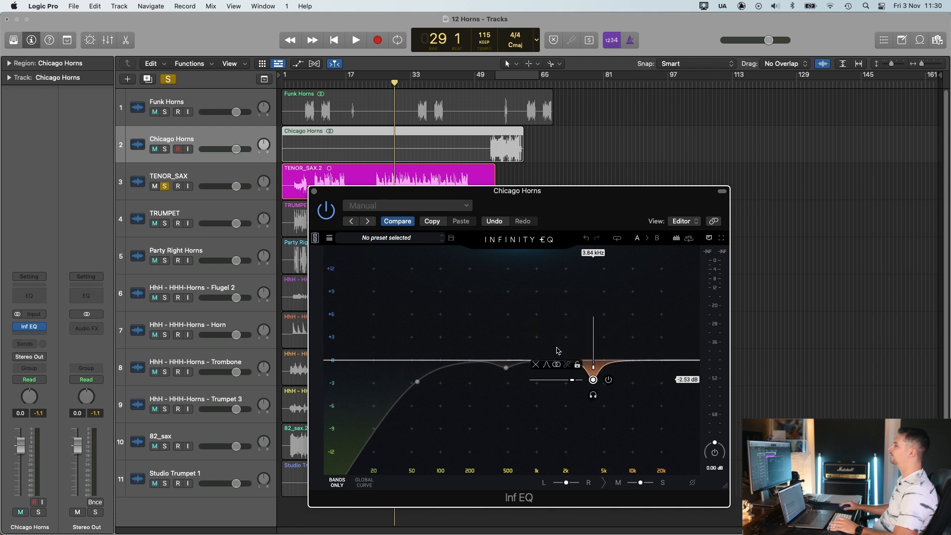
left_click(314, 192)
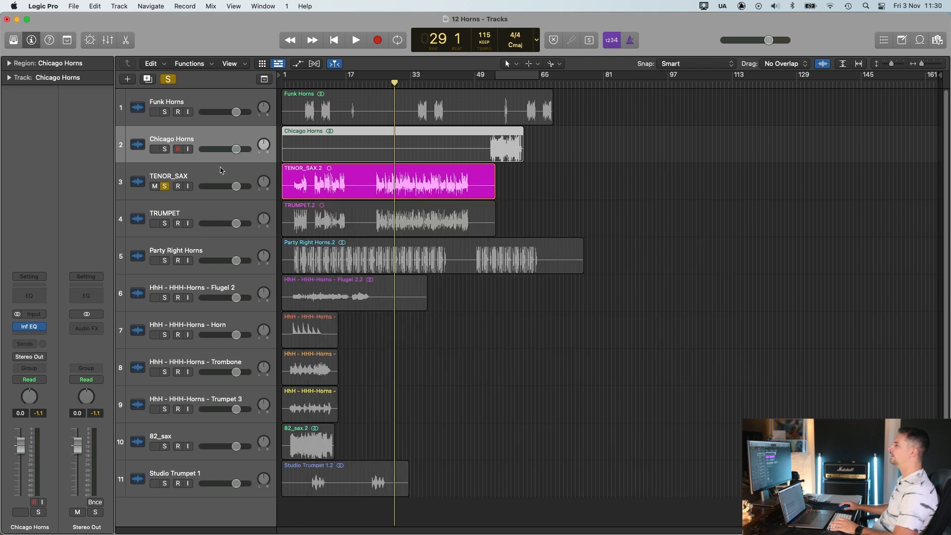
- Play the TENOR_SAX track and insert Inf EQ on it to watch its frequency spectrum
left_click(222, 171)
key("space")
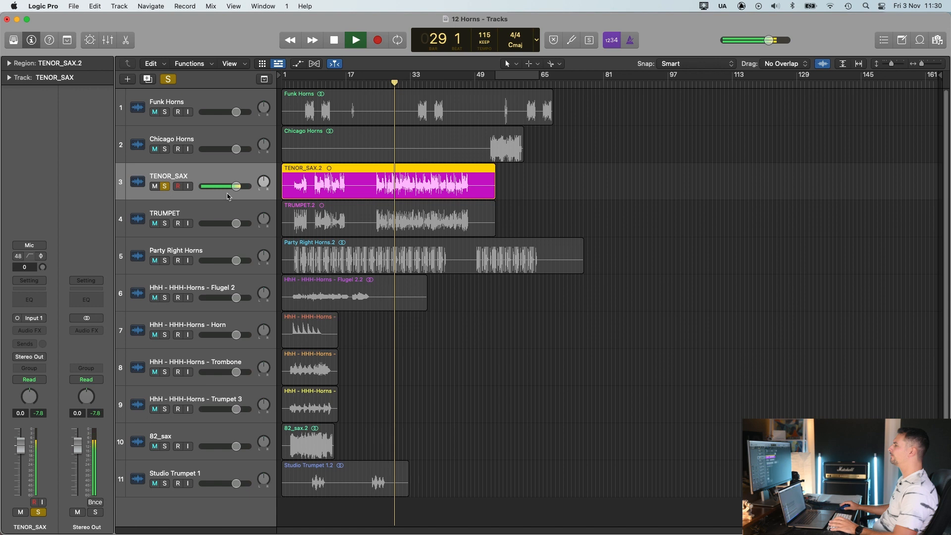
left_click(28, 333)
left_click(50, 358)
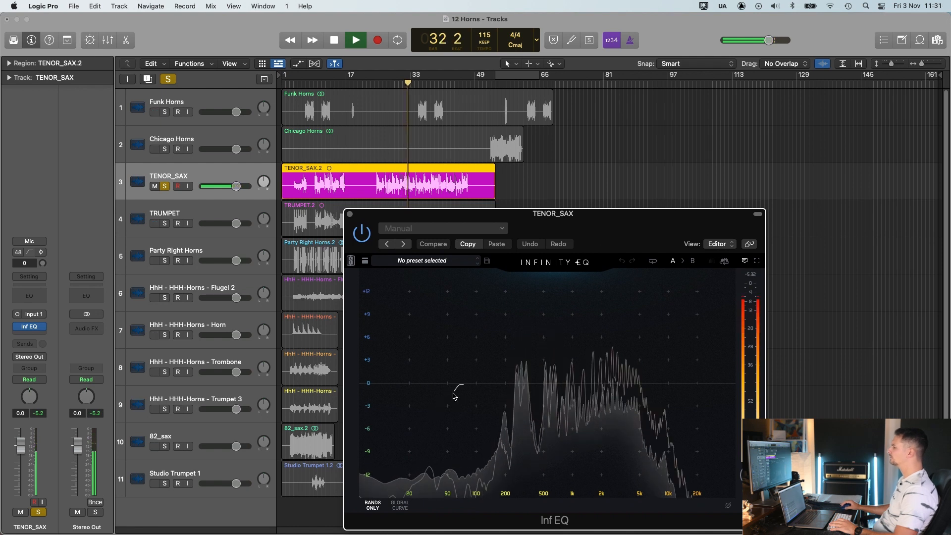
left_click_drag(641, 229, 642, 220)
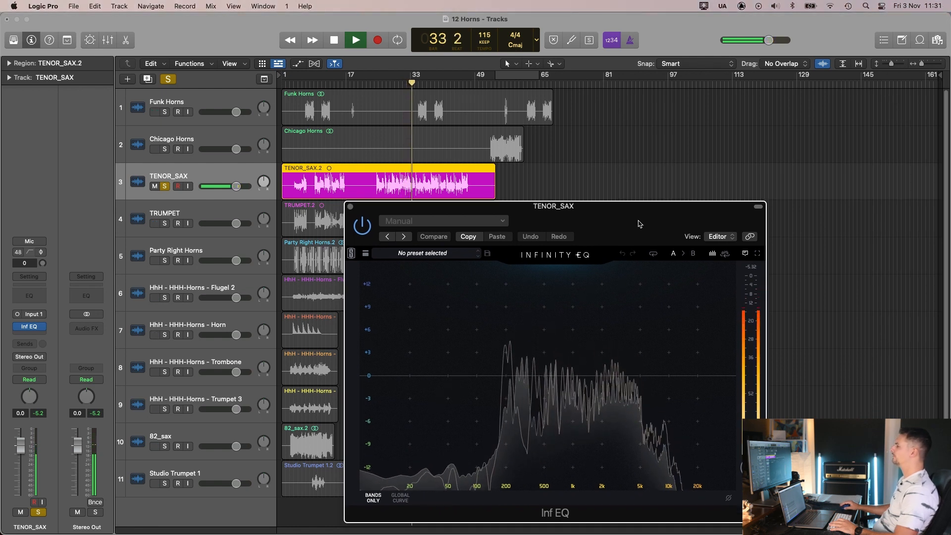
key("space")
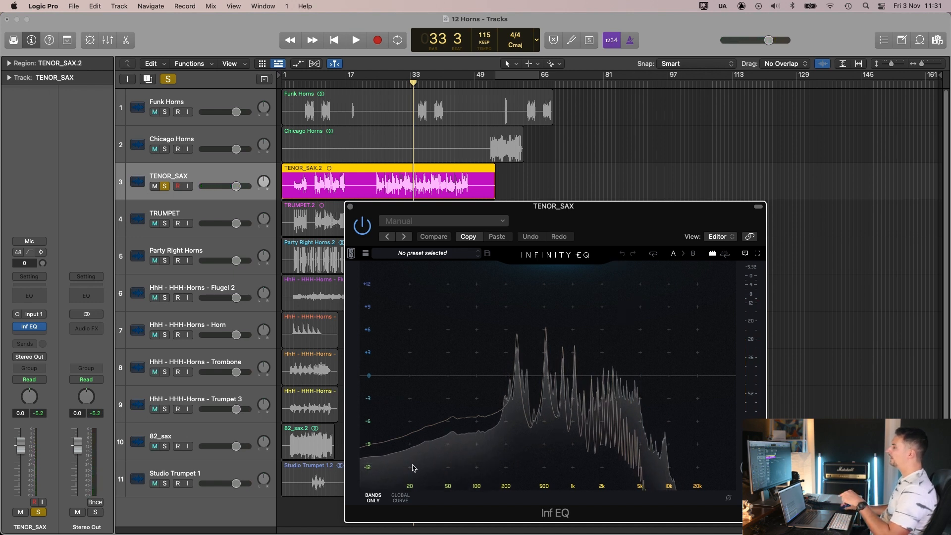
- Add a low cut to TENOR_SAX at about 68.5 Hz and move the EQ window clear of the region
left_click(442, 416)
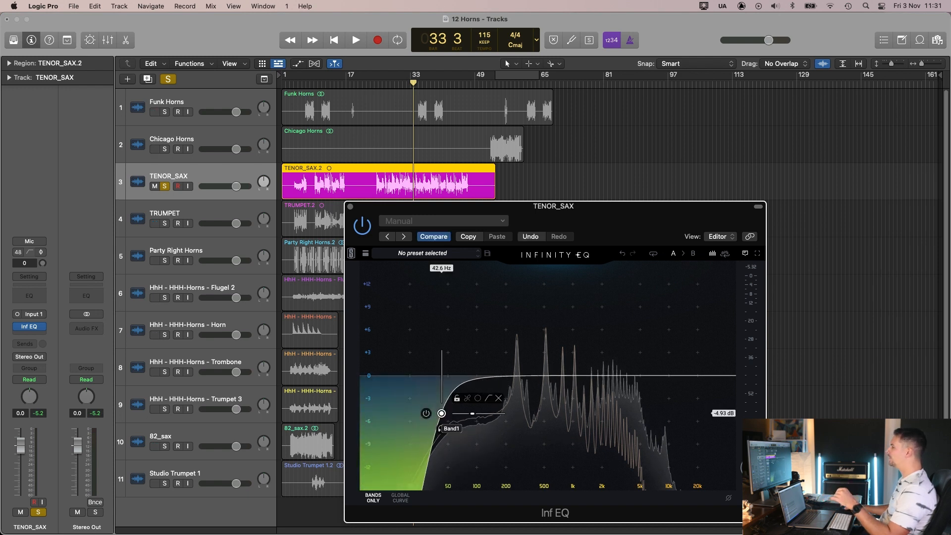
left_click_drag(441, 413, 461, 419)
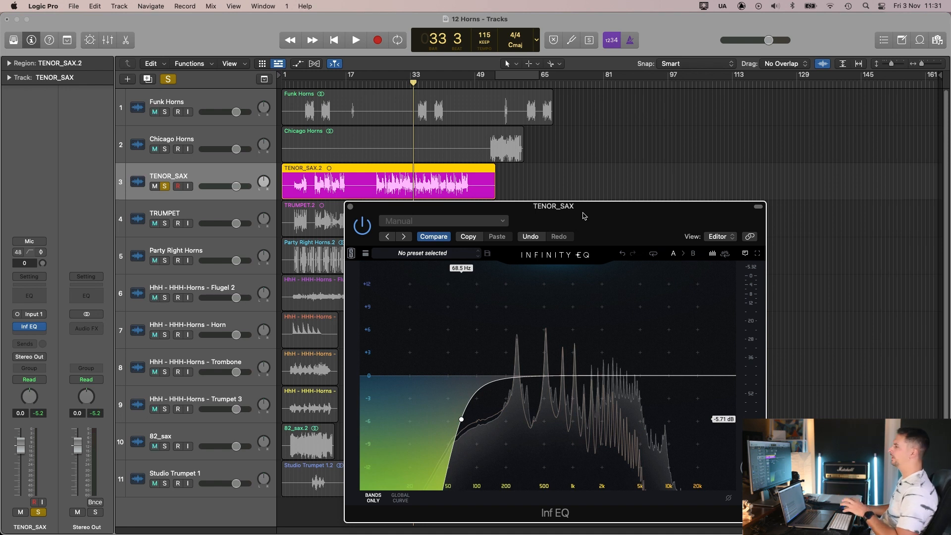
left_click_drag(583, 216, 733, 175)
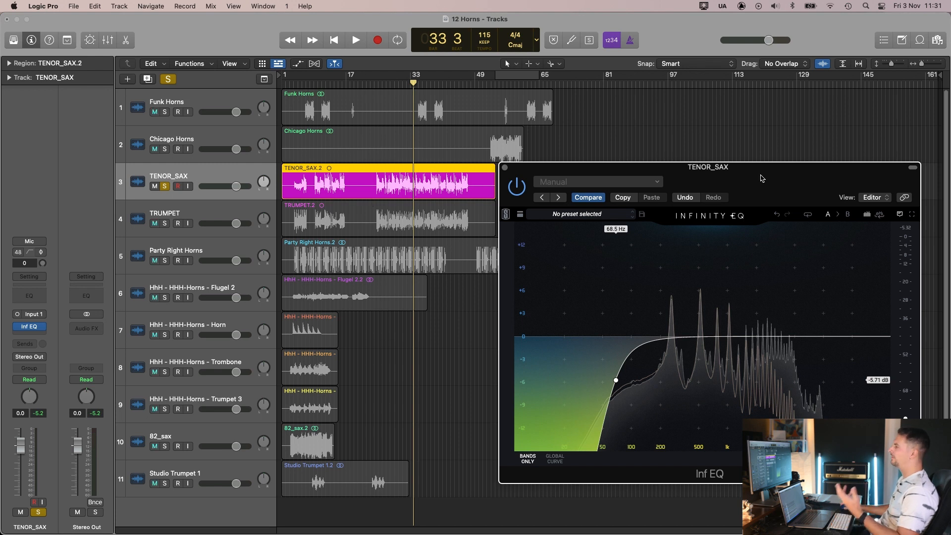
- During playback, add a TENOR_SAX bell cut of about 2.01 dB at 2.66 kHz and a wide boost of about 1.75 dB at 9.37 kHz
key("space")
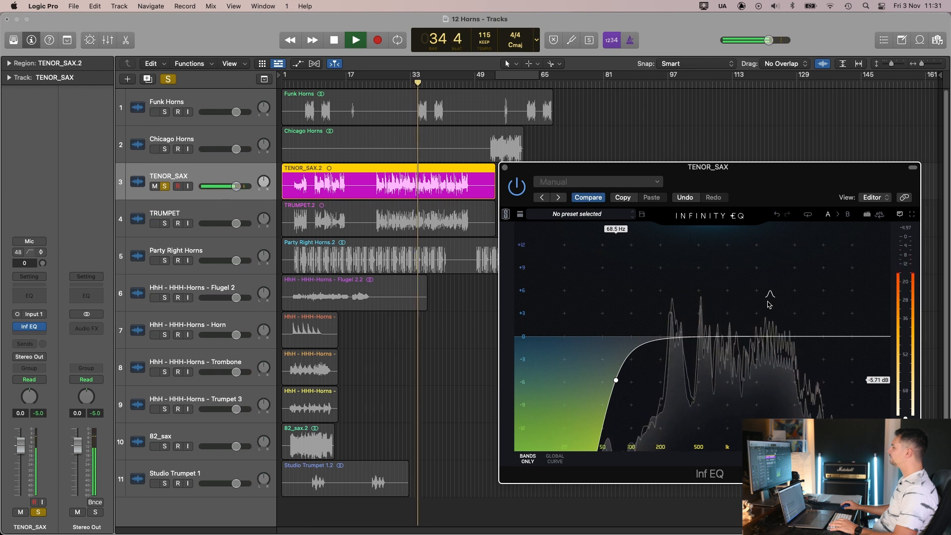
left_click(766, 301)
left_click_drag(768, 301, 768, 352)
left_click_drag(824, 303, 821, 324)
key("space")
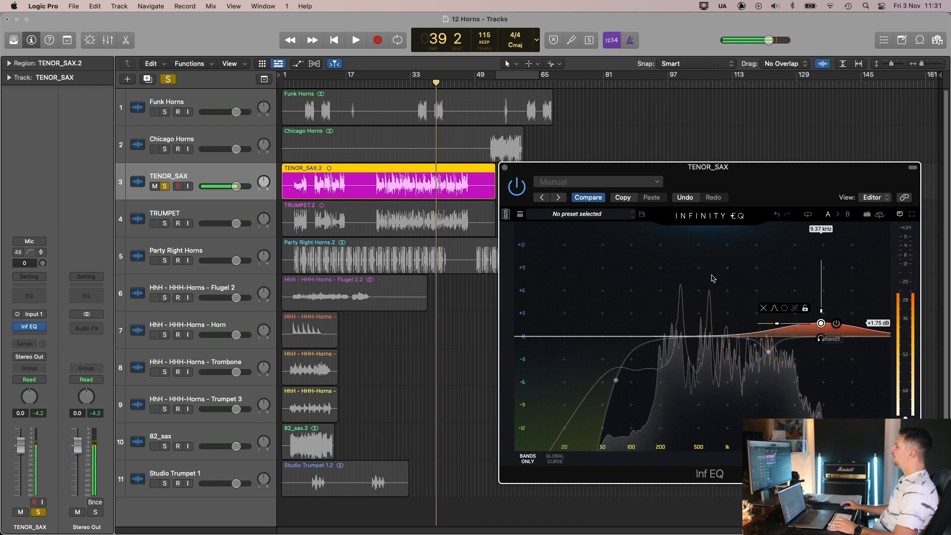
- Select the 2.66 kHz cut and play TENOR_SAX onward from bar 39 to judge the EQ
left_click(768, 352)
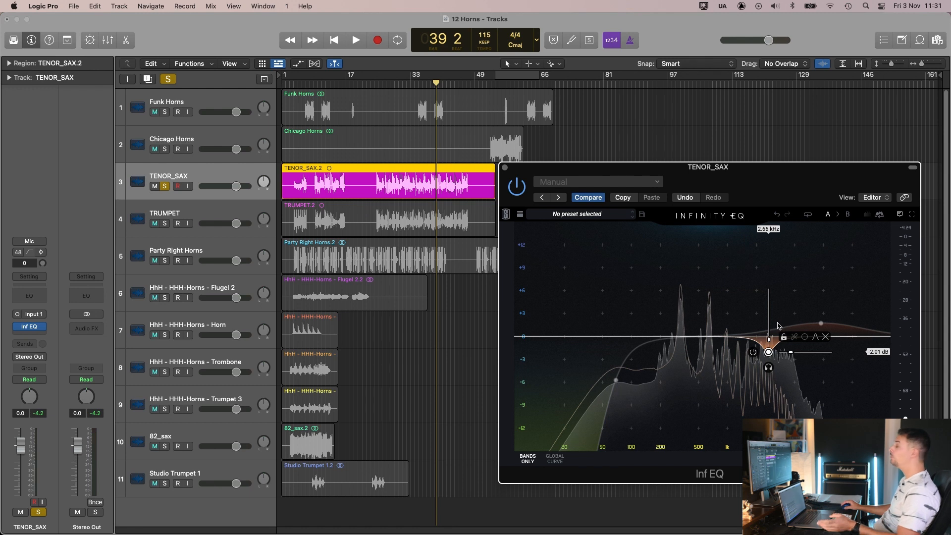
key("space")
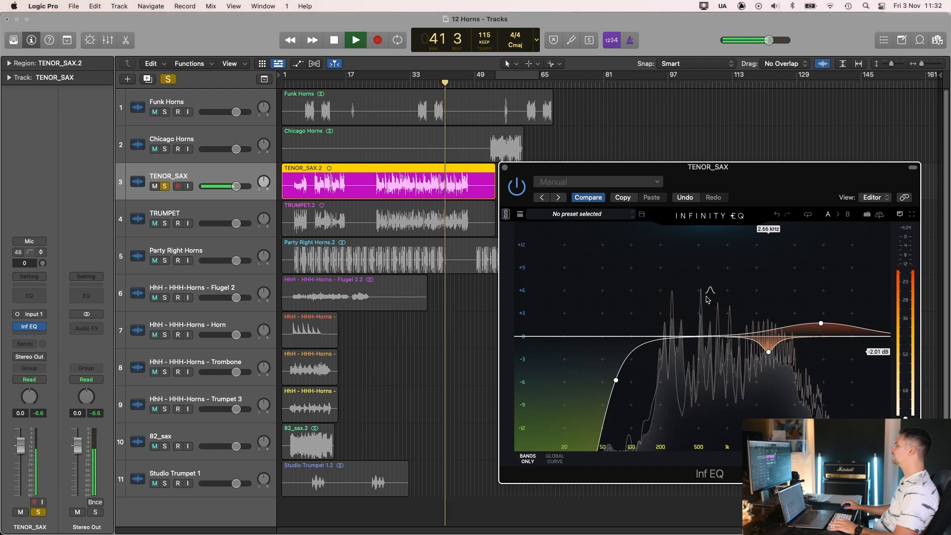
key("space")
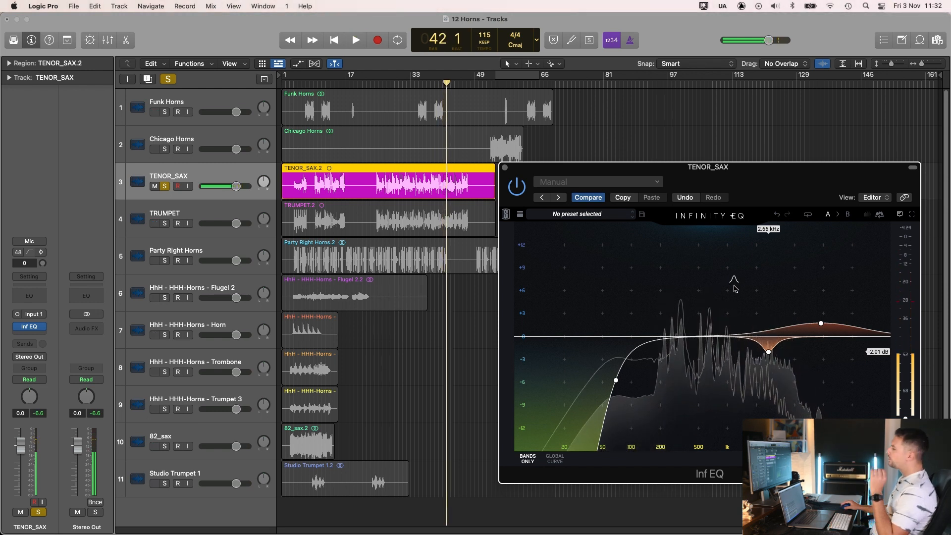
mouse_move(818, 325)
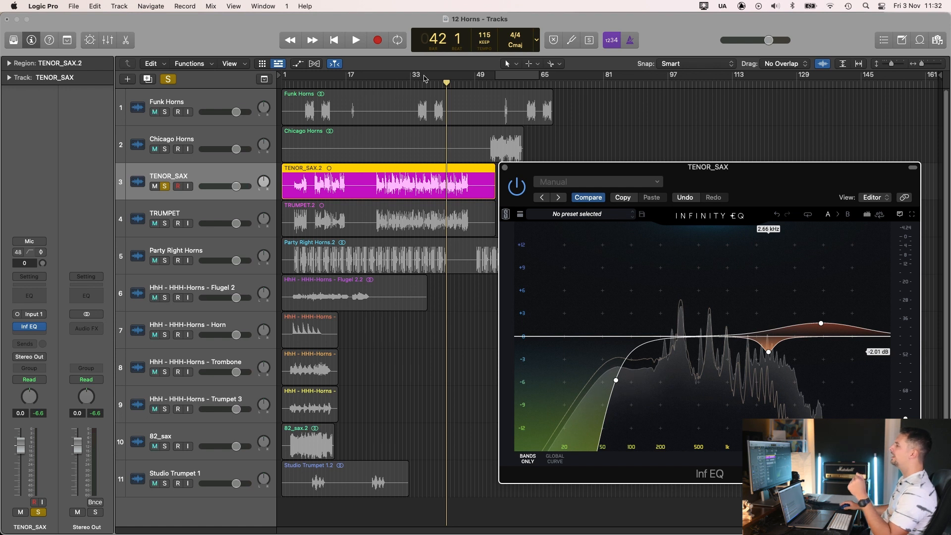
- Return the playhead to bar 31 and add a low shelf to TENOR_SAX, cutting about 3.24 dB at 913 Hz
left_click(403, 84)
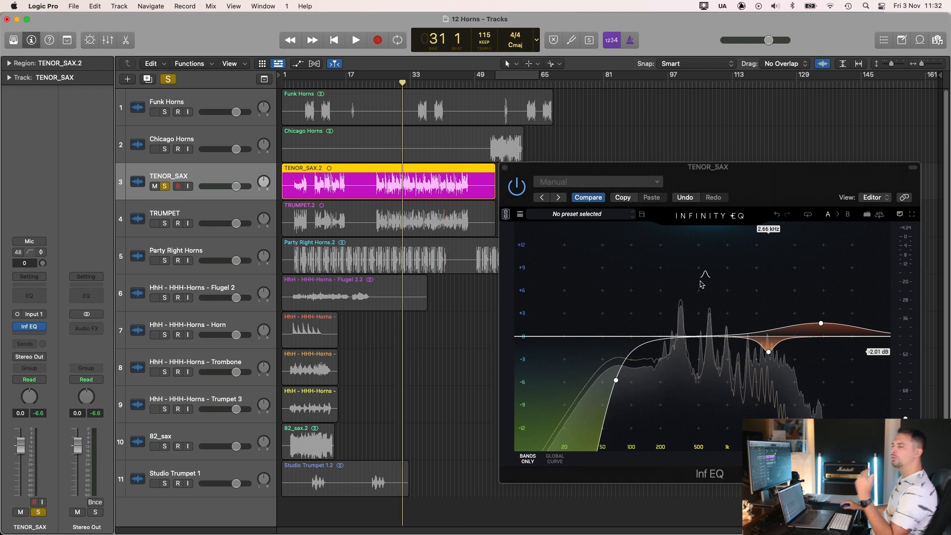
left_click(623, 304)
left_click_drag(623, 304, 718, 300)
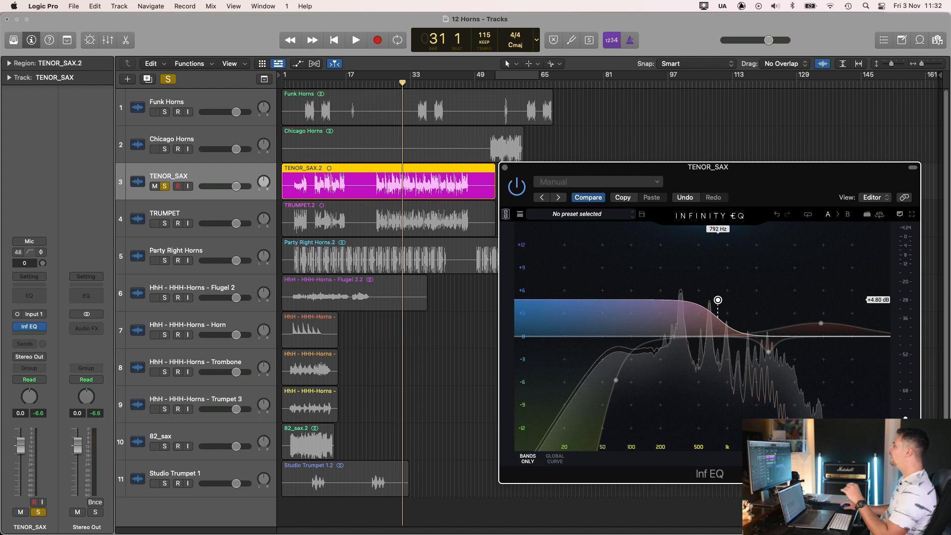
left_click_drag(718, 299, 723, 361)
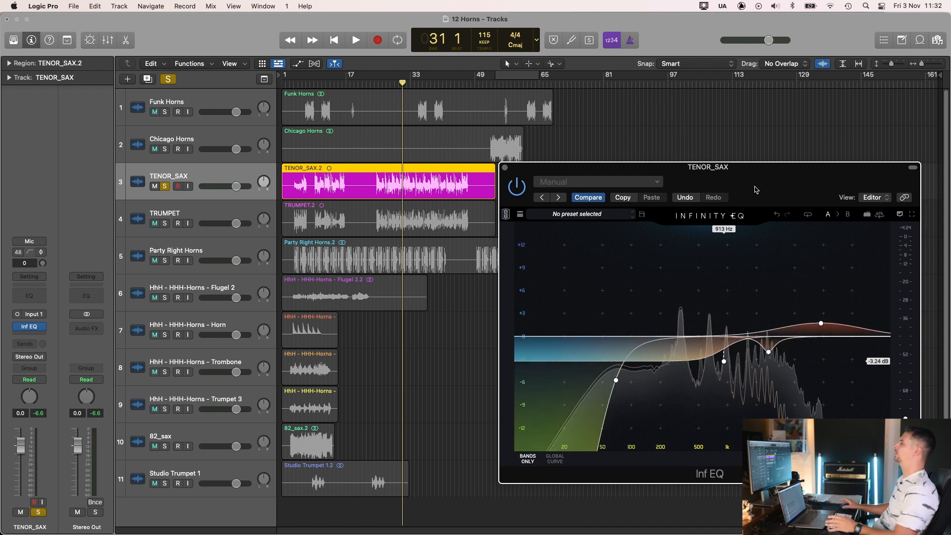
- During playback, add a second narrow bell cut to TENOR_SAX of about 2.01 dB at 4.54 kHz
key("space")
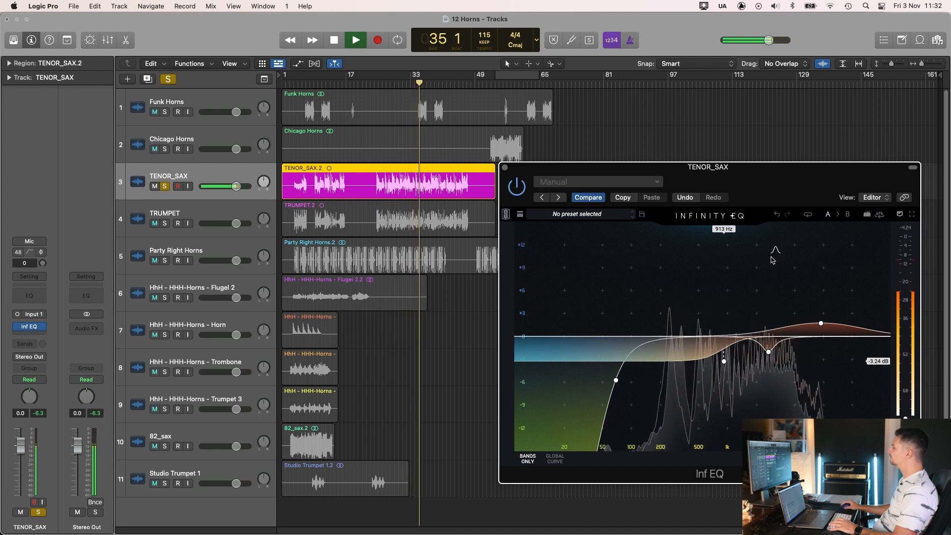
double_click(794, 302)
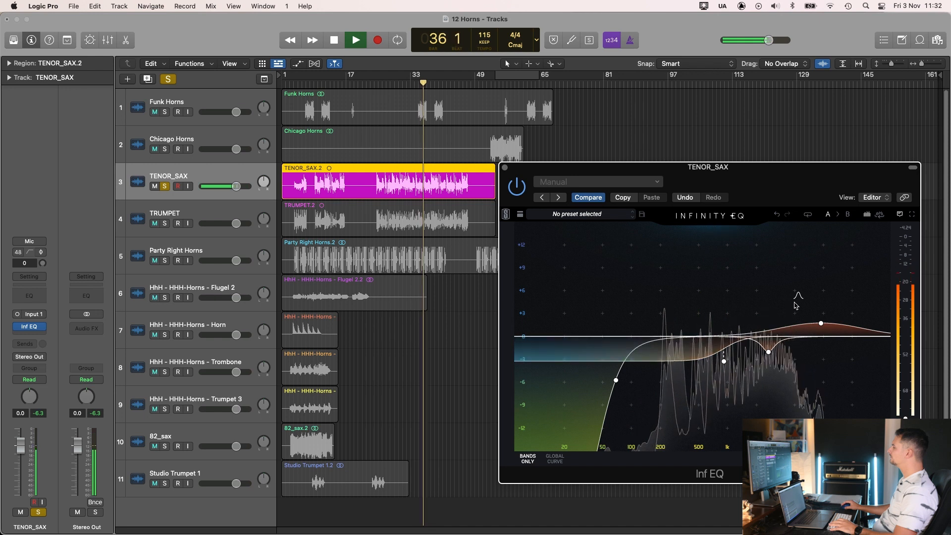
left_click_drag(794, 301, 790, 351)
scroll(790, 296, "up", 3)
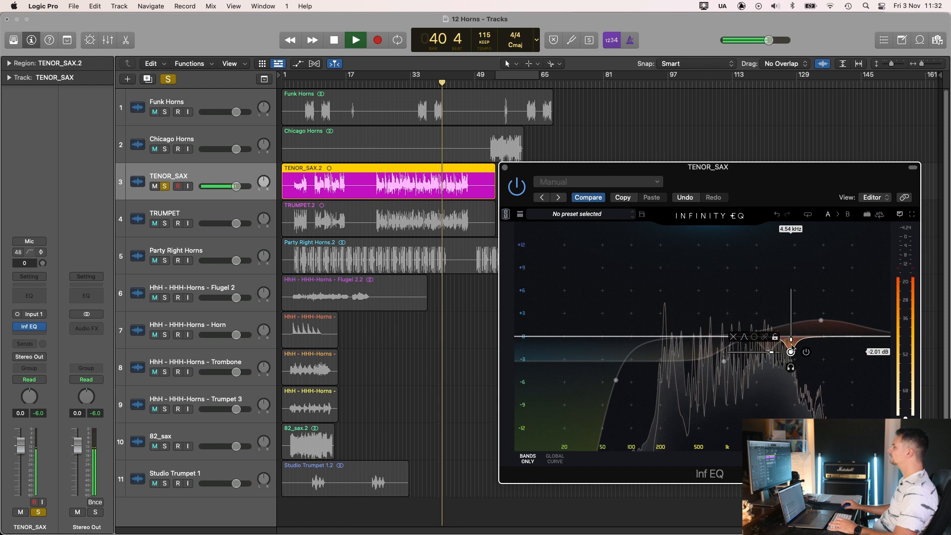
key("space")
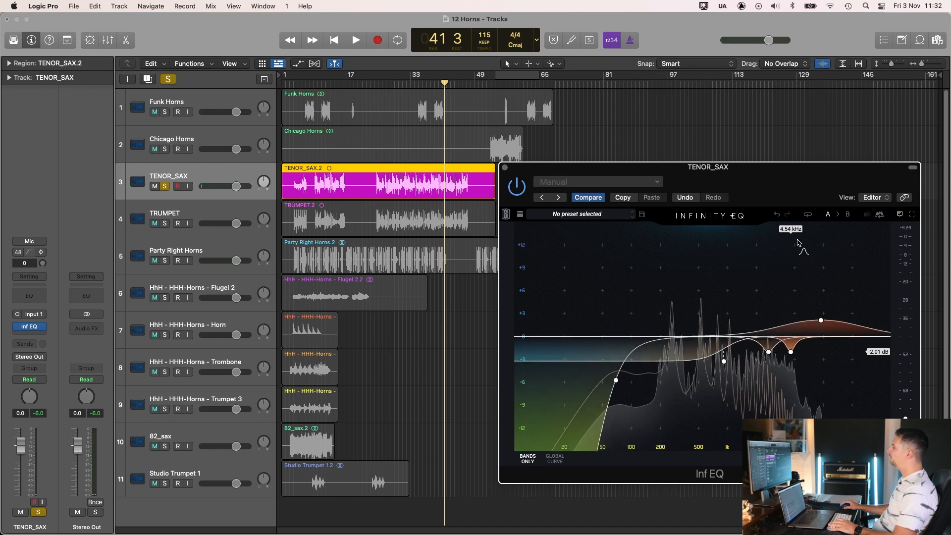
- Replay TENOR_SAX from bar 27 to check the finished EQ, and hide the plug-in window
left_click(387, 85)
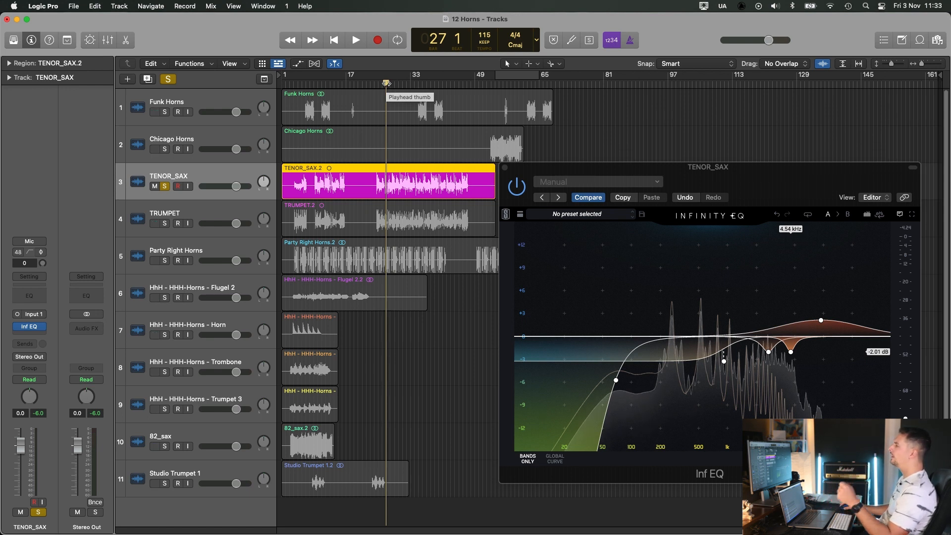
left_click_drag(577, 170, 558, 171)
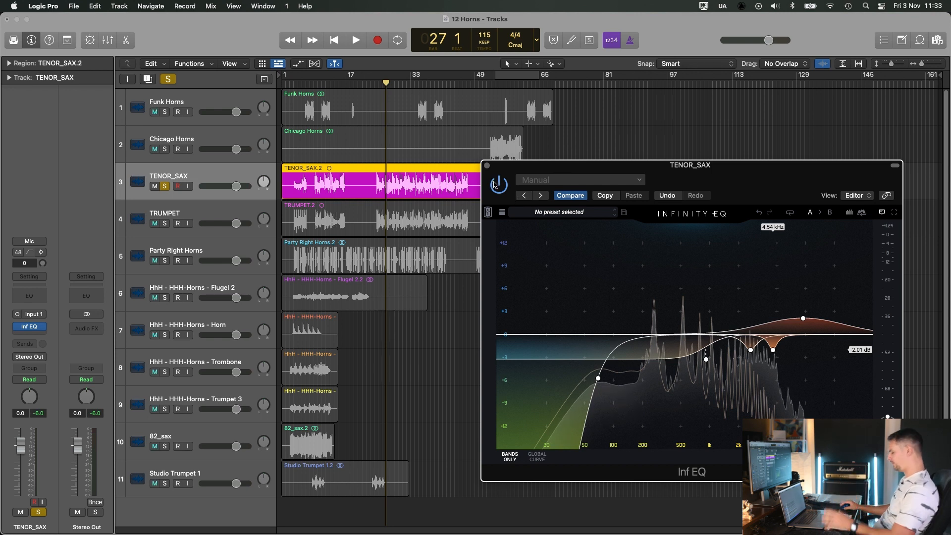
key("space")
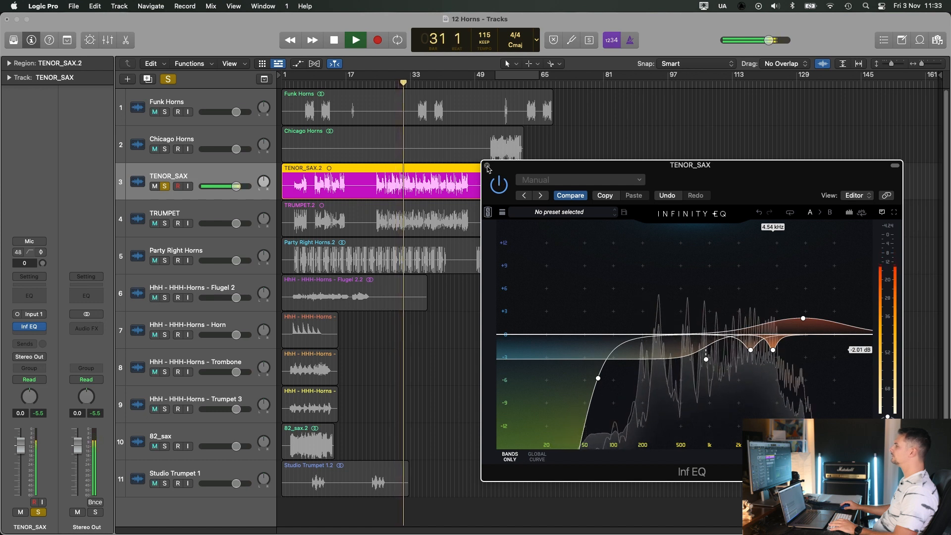
key("space")
key("v")
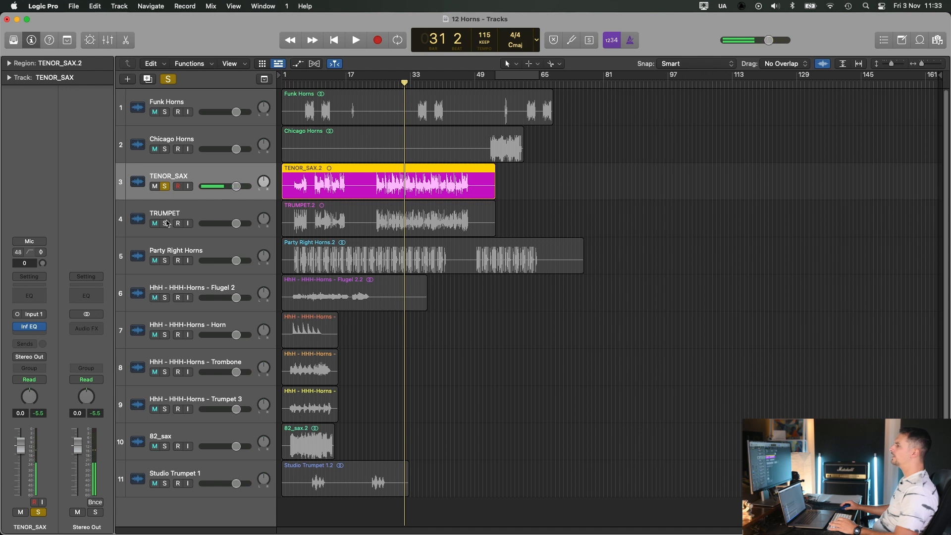
- Solo the TRUMPET track and play a short passage from bar 31
left_click(167, 224)
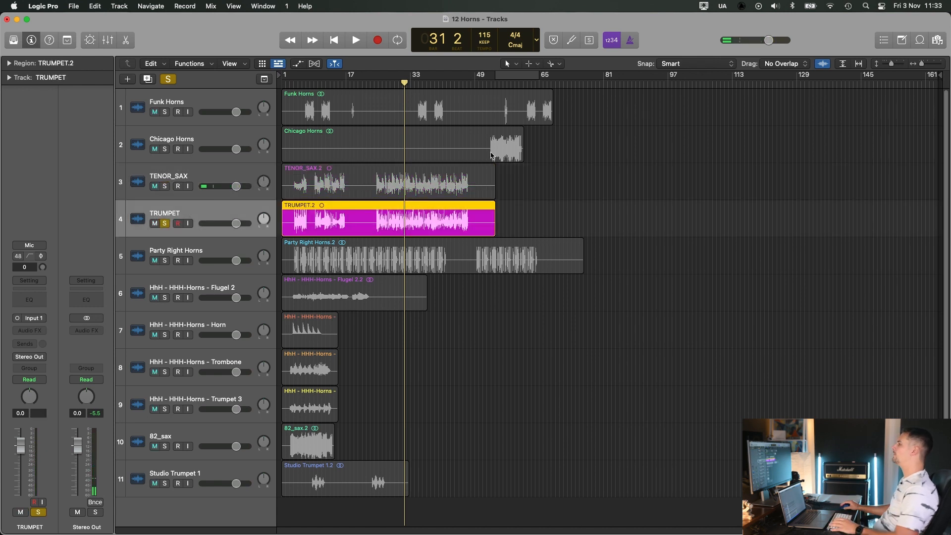
key("space")
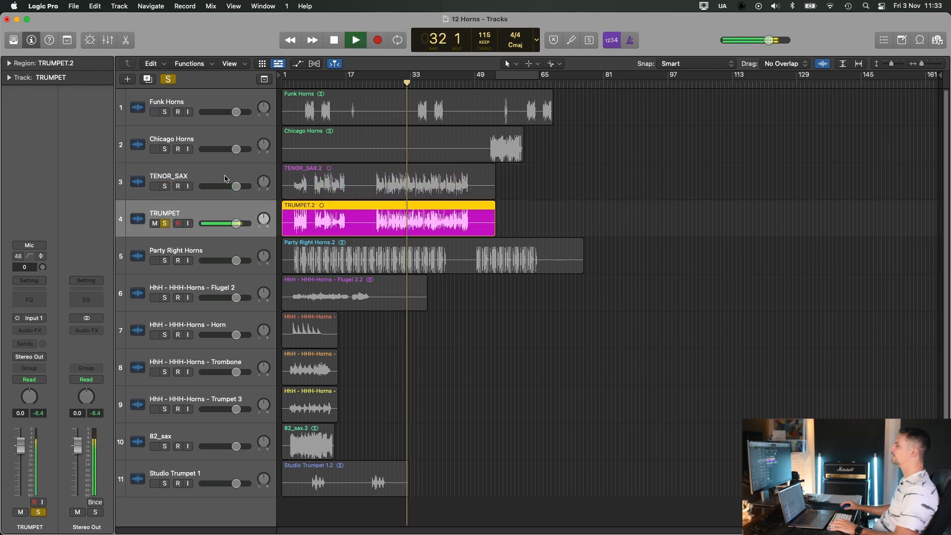
key("space")
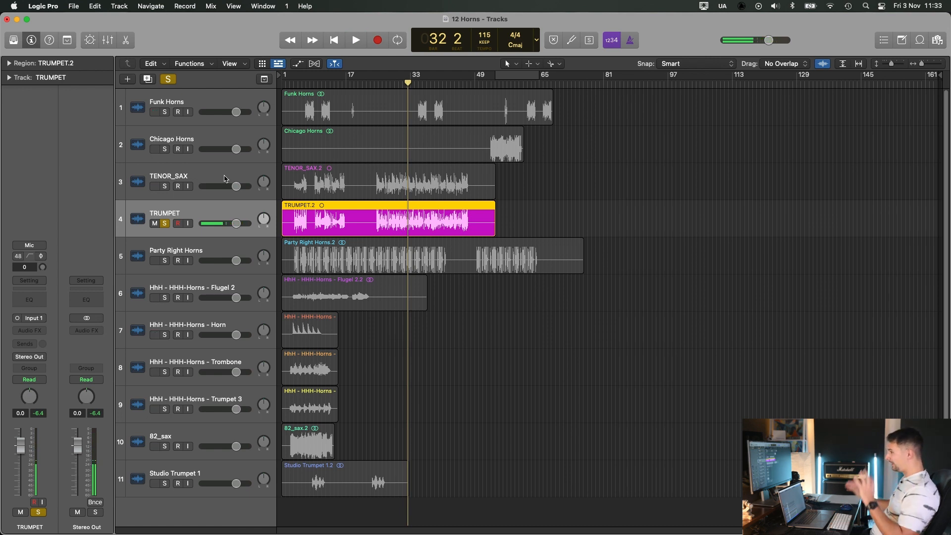
- Insert Infinity EQ on TRUMPET and move its window aside to clear the start of the regions
left_click(27, 333)
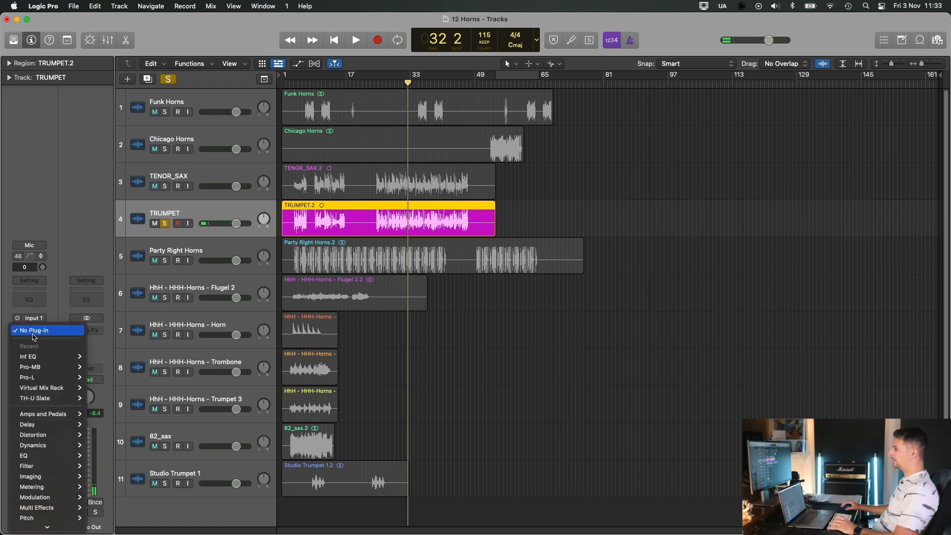
left_click(643, 216)
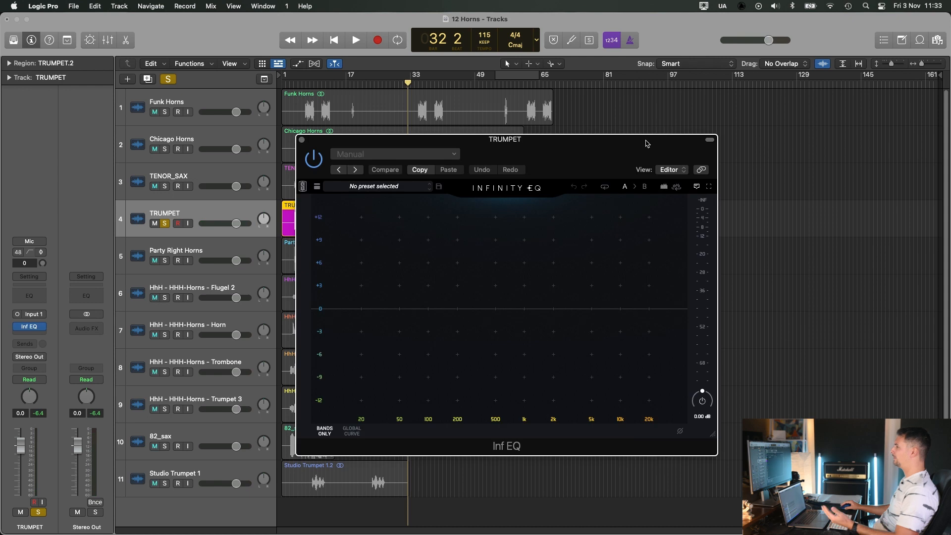
left_click_drag(557, 159, 731, 186)
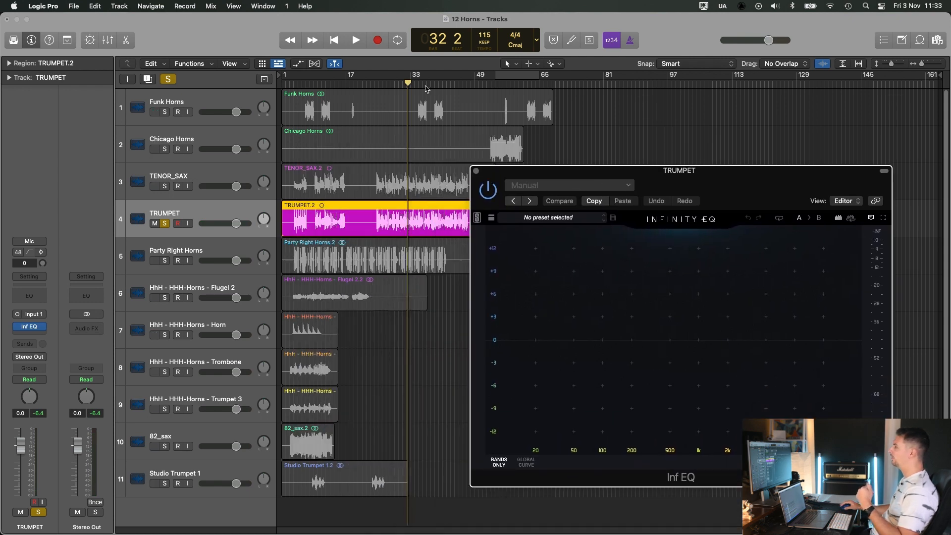
- Rewind four bars to bar 28, start playback and add a low cut to TRUMPET at about 71.8 Hz
key("comma")
key("comma")
key("comma")
key("comma")
key("space")
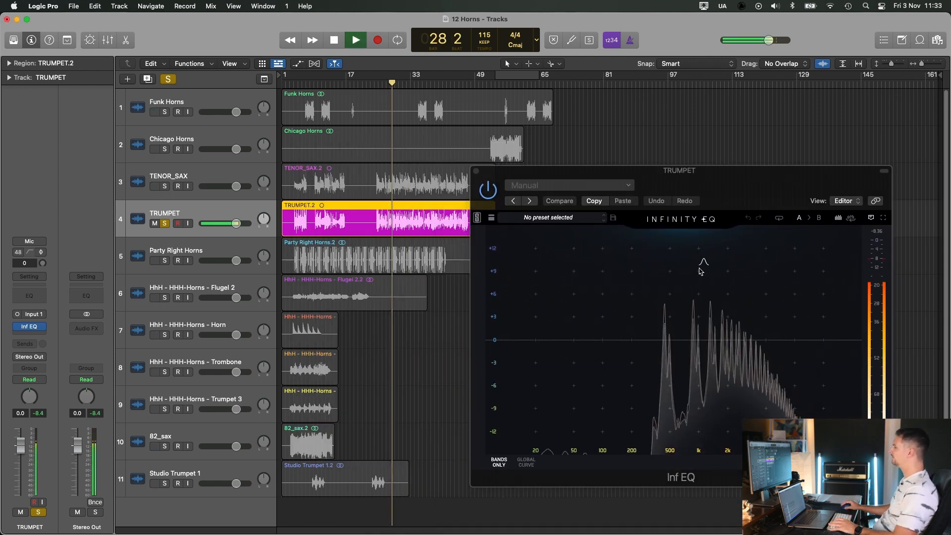
left_click_drag(562, 357, 589, 386)
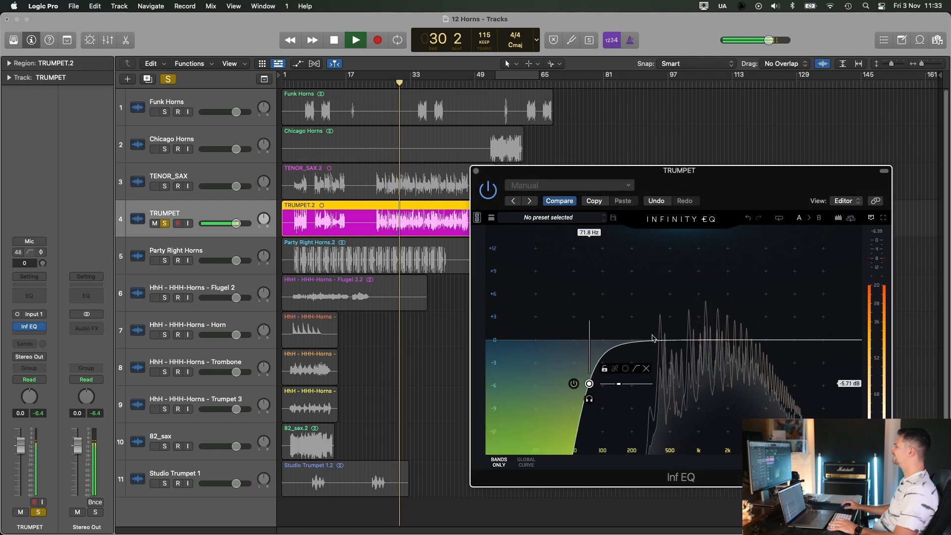
- Add a bell cut to TRUMPET of about 2.72 dB at 2.33 kHz, and stop playback
double_click(741, 297)
left_click_drag(741, 298, 734, 361)
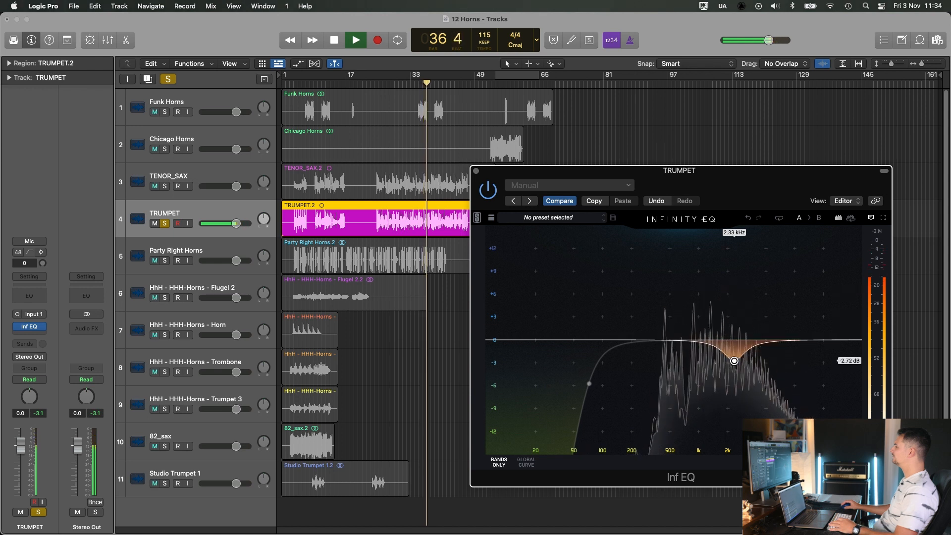
key("space")
- Lower the TRUMPET track volume to about -5.2 dB and replay a short passage to check the level
left_click_drag(236, 223, 212, 235)
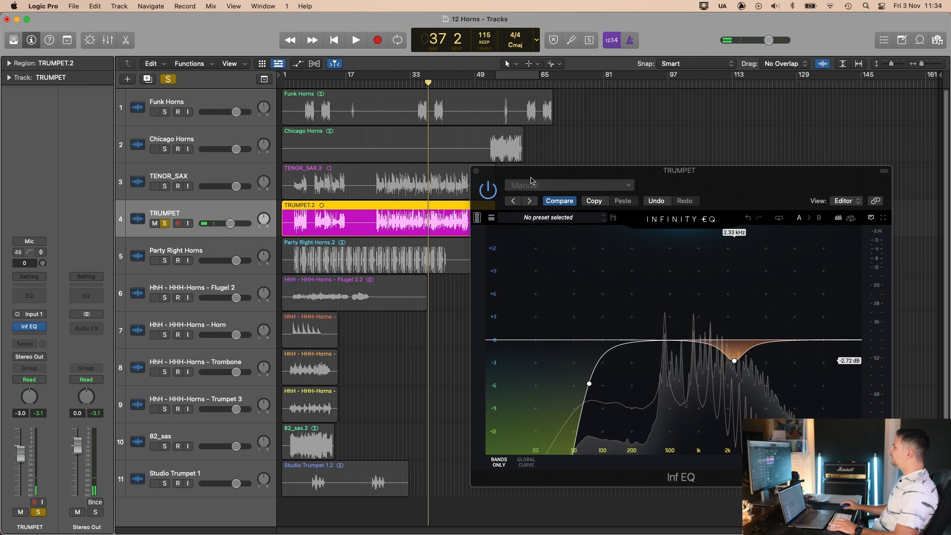
left_click_drag(537, 173, 559, 156)
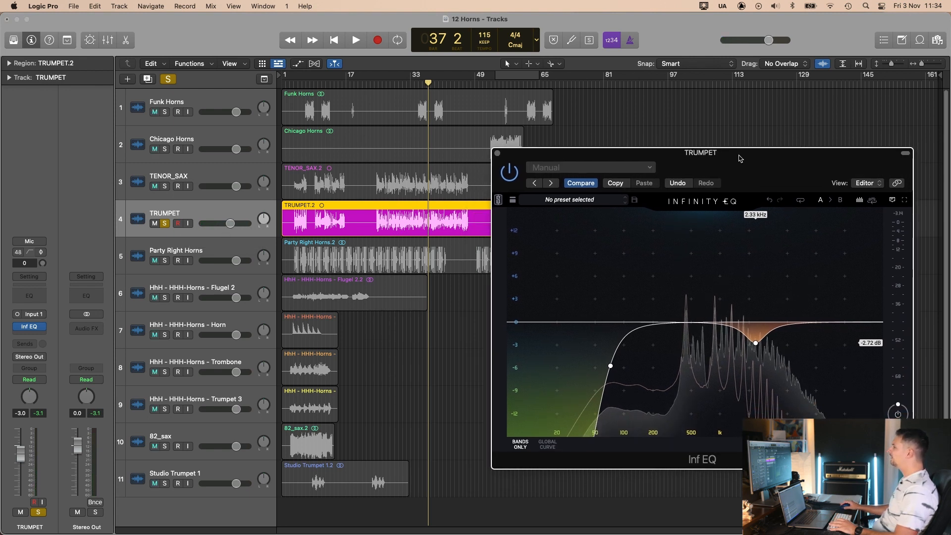
left_click_drag(740, 158, 735, 152)
left_click_drag(216, 228, 211, 227)
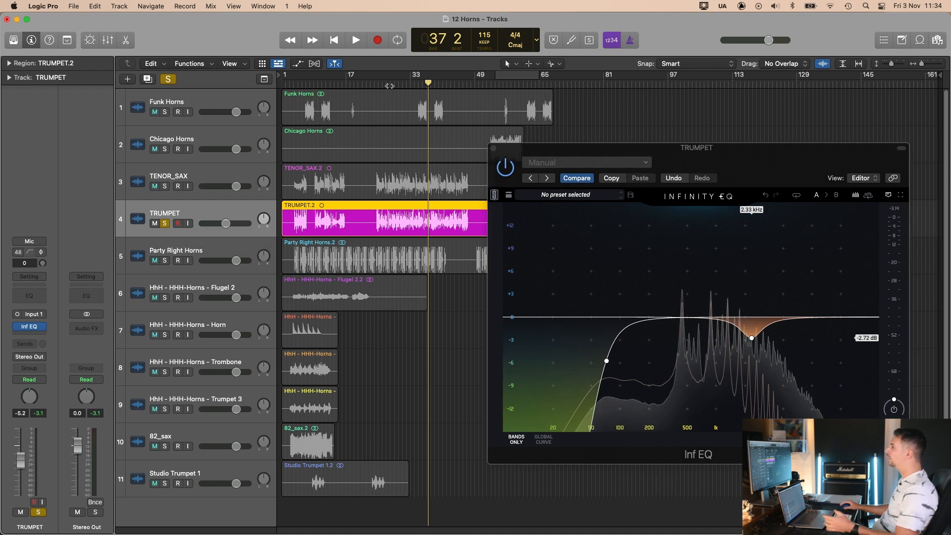
key("space")
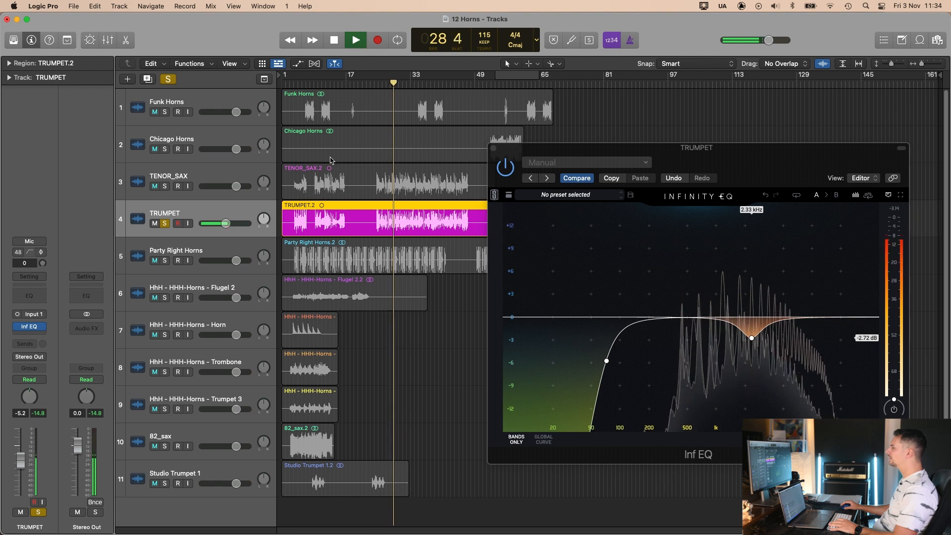
key("space")
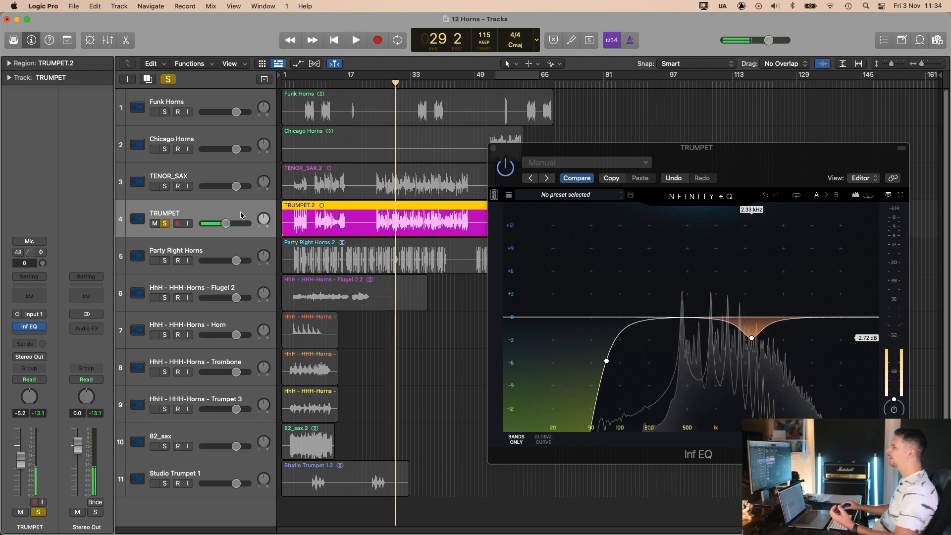
- Replay TRUMPET from bar 27 and adjust its bell cut to about 2.14 dB at 2.42 kHz
mouse_move(793, 312)
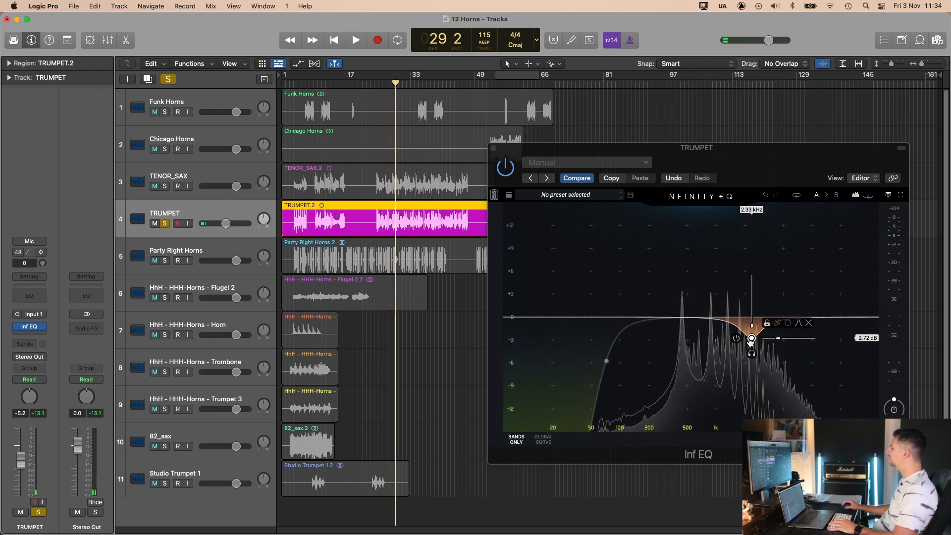
left_click(751, 341)
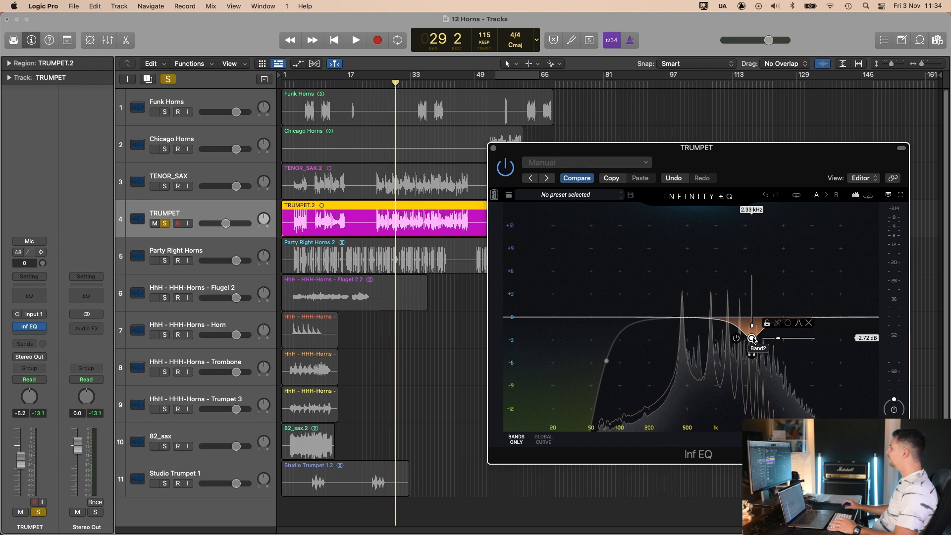
left_click_drag(751, 338, 752, 338)
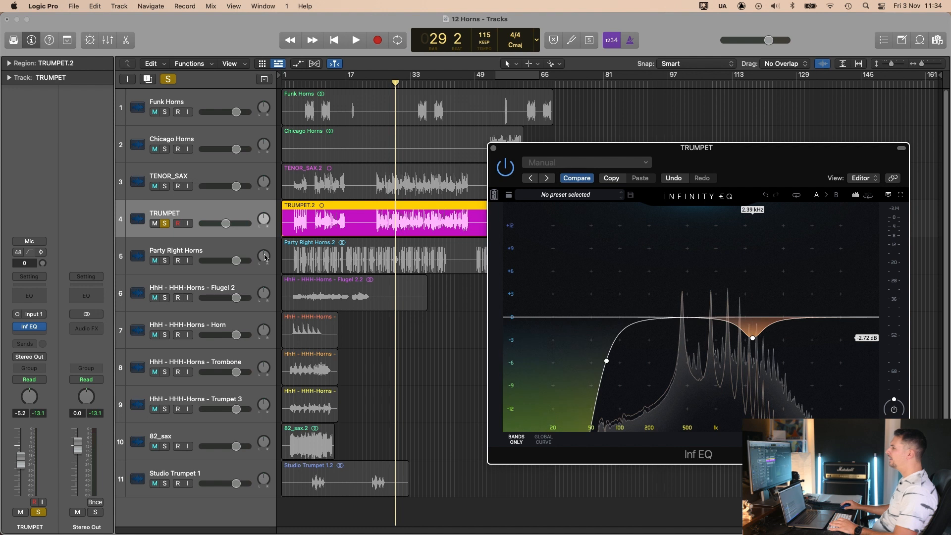
left_click(391, 96)
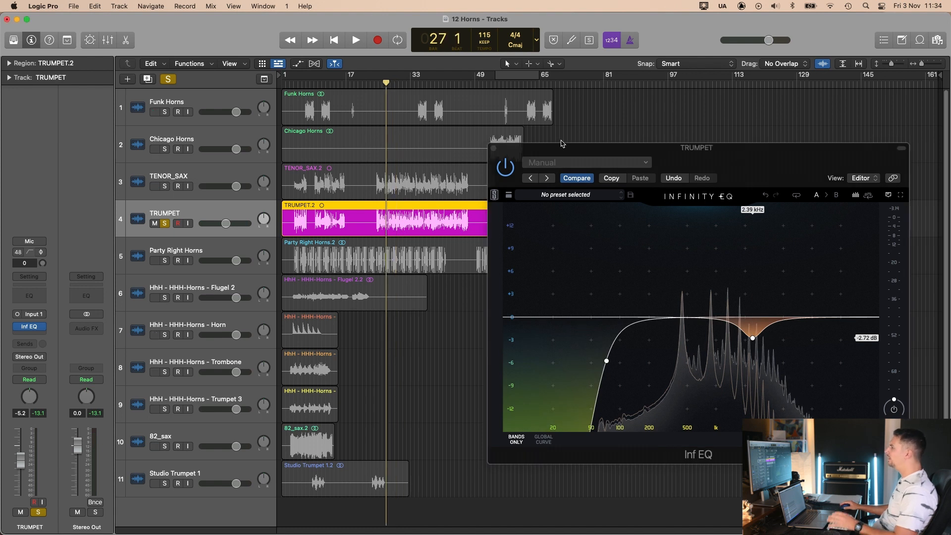
left_click_drag(557, 152, 551, 153)
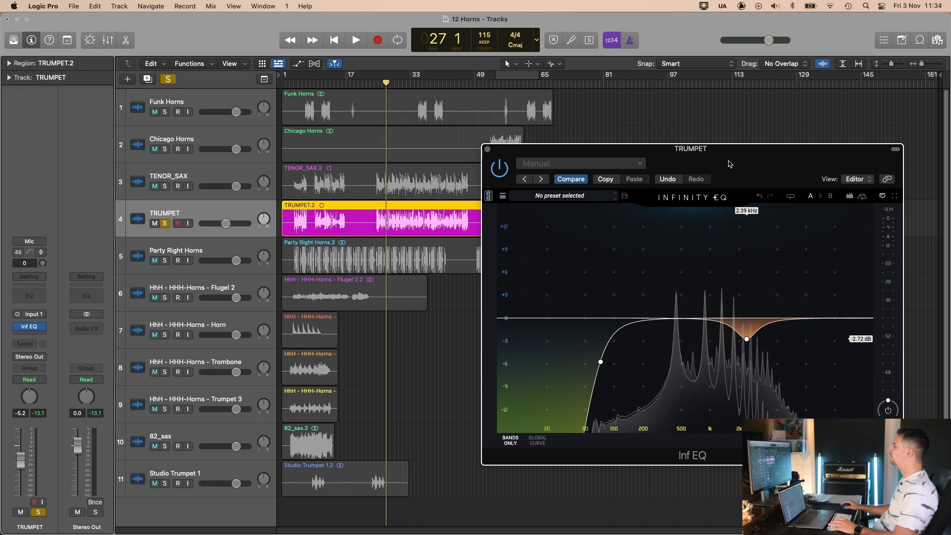
key("space")
mouse_move(746, 338)
left_mouse_down()
mouse_move(746, 304)
mouse_move(747, 334)
left_mouse_up()
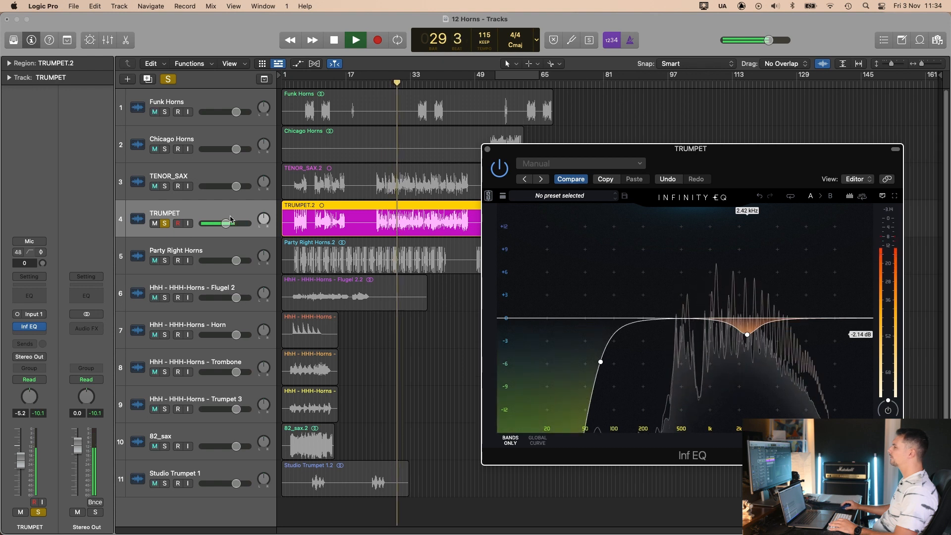
- Move TRUMPET's low cut to about 90 Hz and add a wide bell boost of about 1.43 dB at 12 kHz
left_click_drag(600, 361, 609, 367)
key("space")
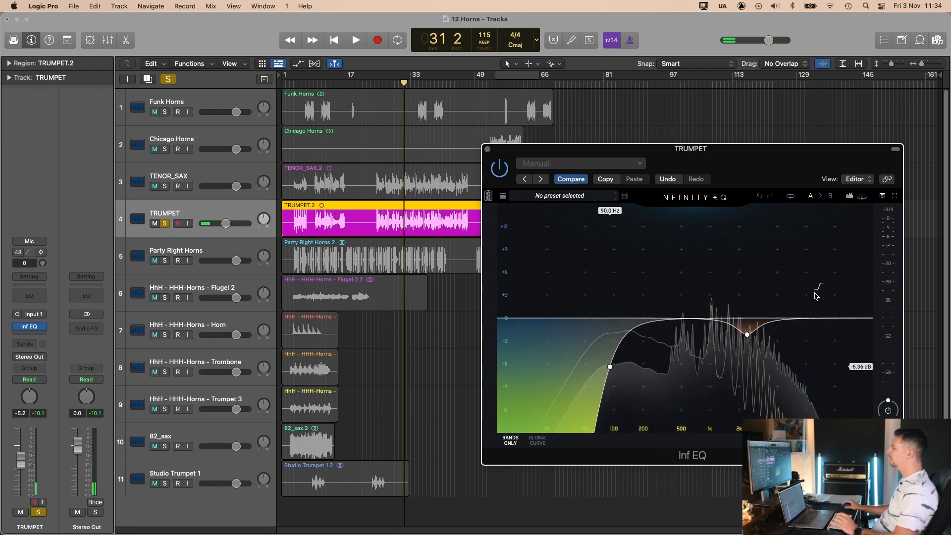
left_click(796, 296)
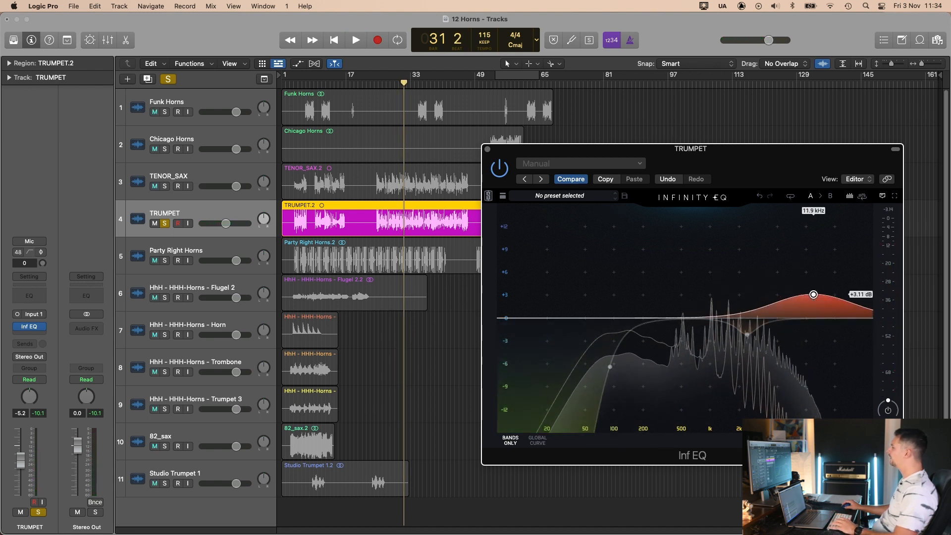
mouse_move(816, 296)
left_mouse_down()
mouse_move(814, 272)
mouse_move(815, 333)
mouse_move(814, 307)
left_mouse_up()
key("space")
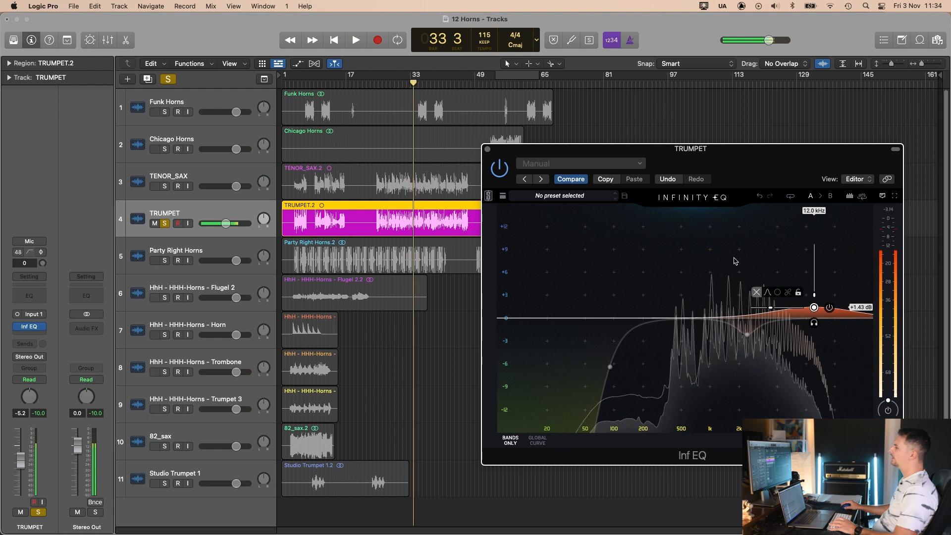
- Reopen TRUMPET's EQ and compare the sound with it bypassed and re-enabled while playing from around bar 29
left_click(487, 150)
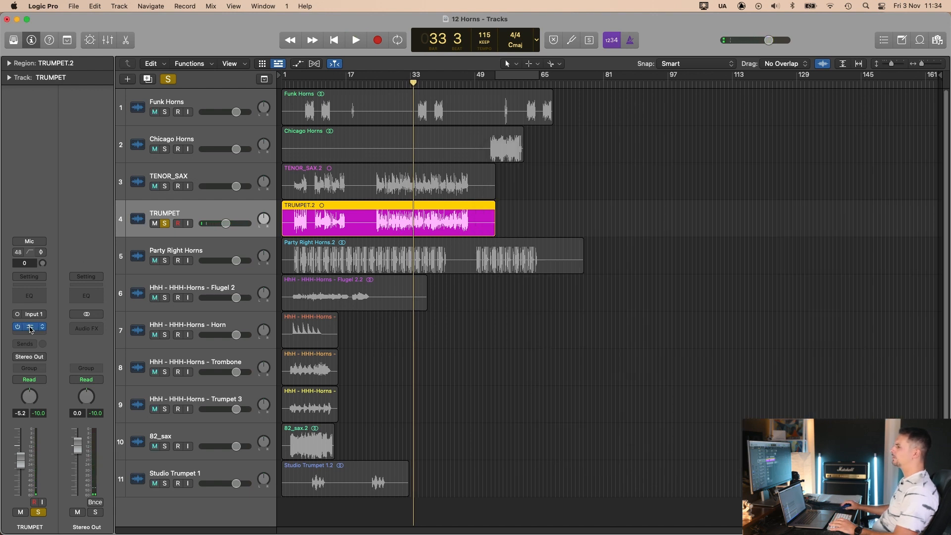
left_click_drag(569, 150, 575, 159)
left_click_drag(513, 169, 513, 177)
left_click(510, 186)
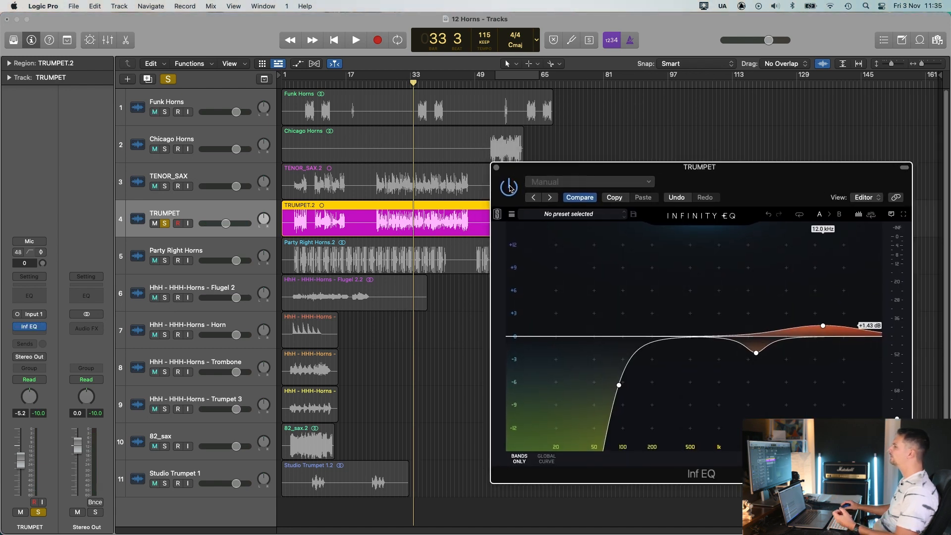
left_click(396, 85)
key("space")
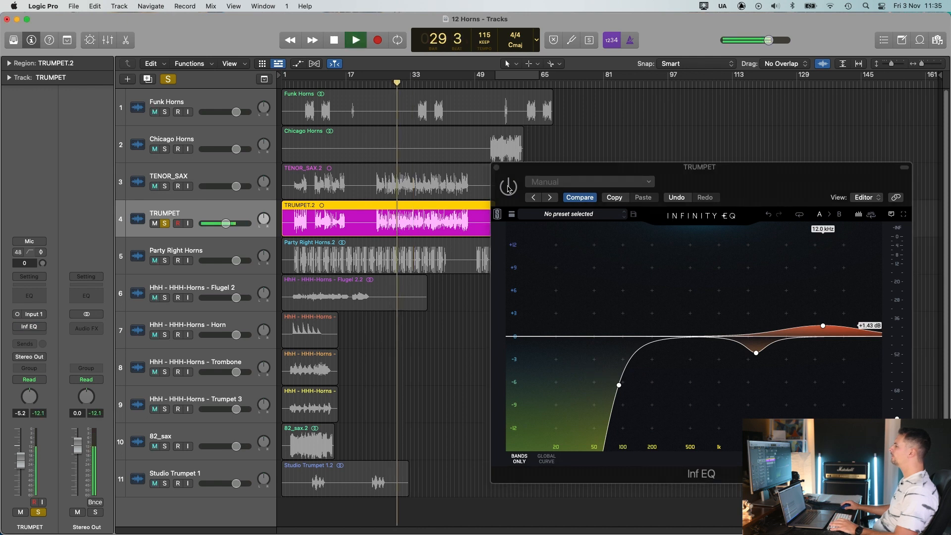
left_click(509, 188)
- During playback, add a narrow bell cut to TRUMPET of about 1.10 dB at 4.48 kHz, and close the plug-in window
mouse_move(758, 354)
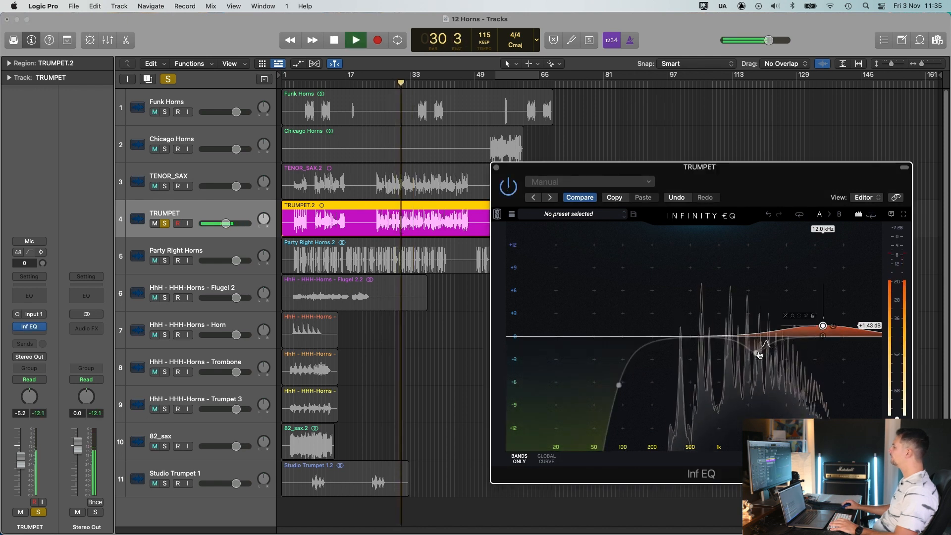
double_click(788, 301)
scroll(787, 301, "up", 5)
left_click_drag(788, 300, 781, 344)
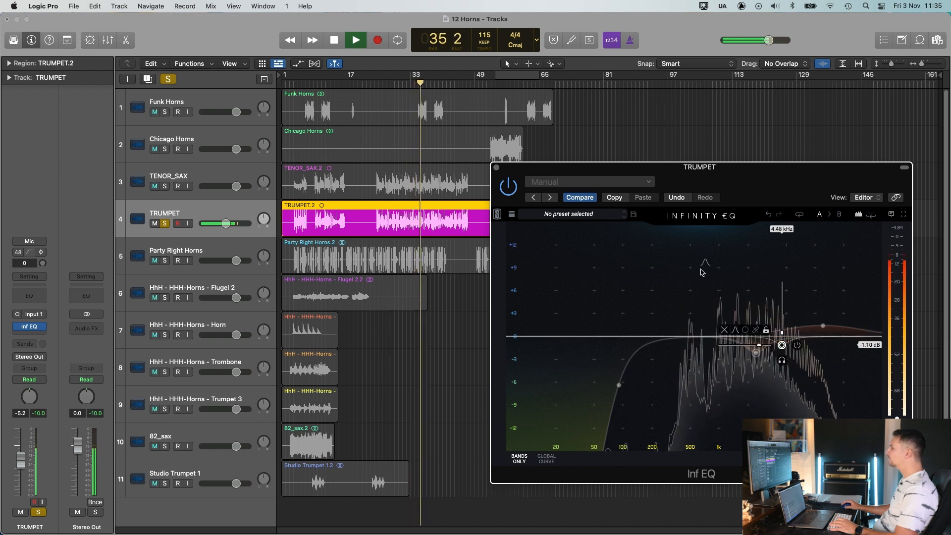
key("space")
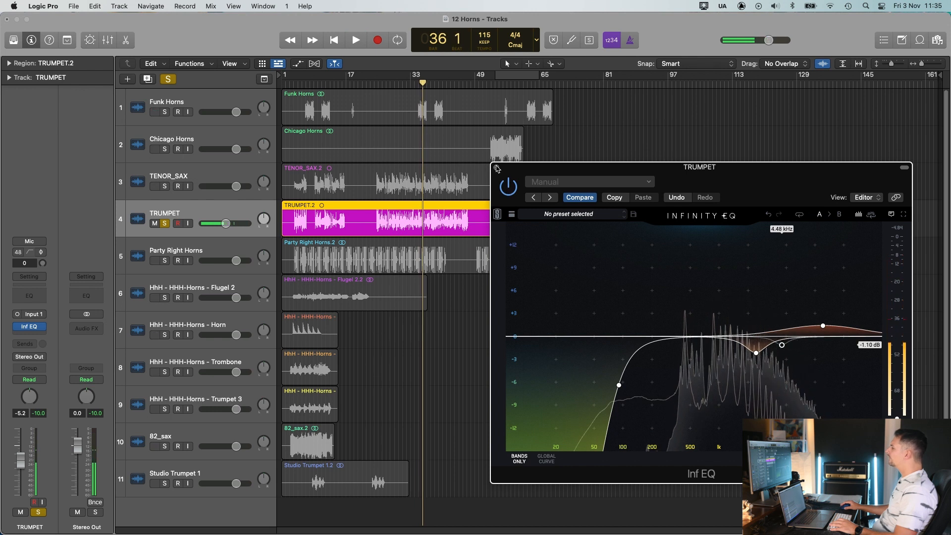
left_click(497, 168)
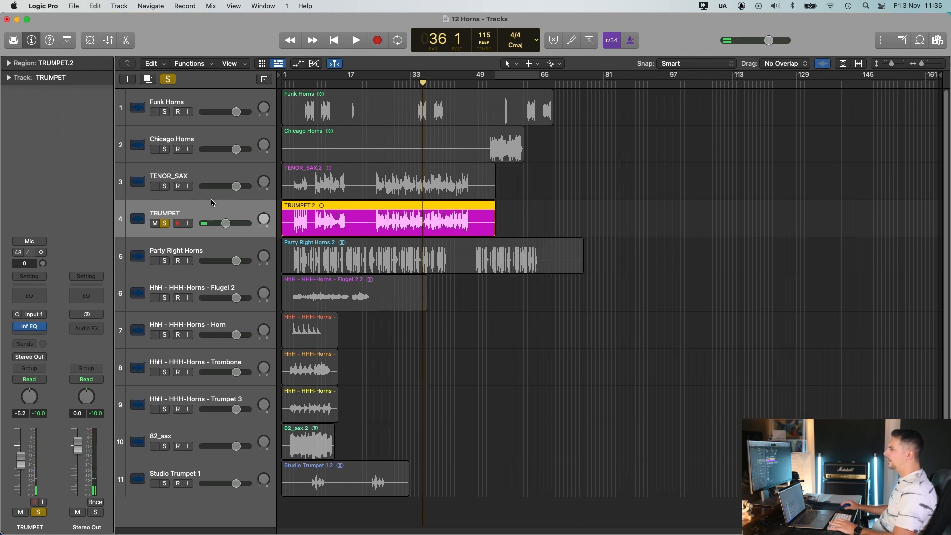
- Solo only Party Right Horns, place the playhead at bar 10 and select that track
left_click(165, 261, "alt")
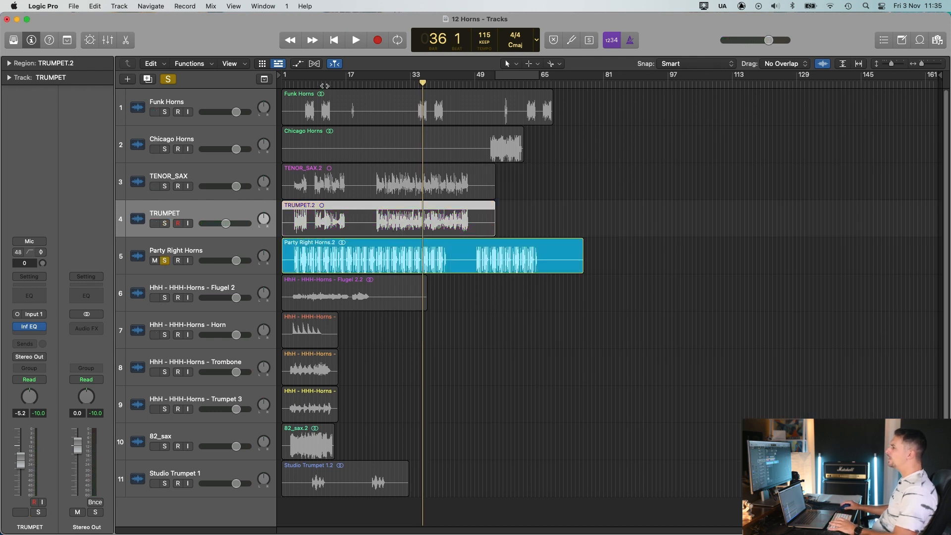
left_click_drag(364, 85, 317, 85)
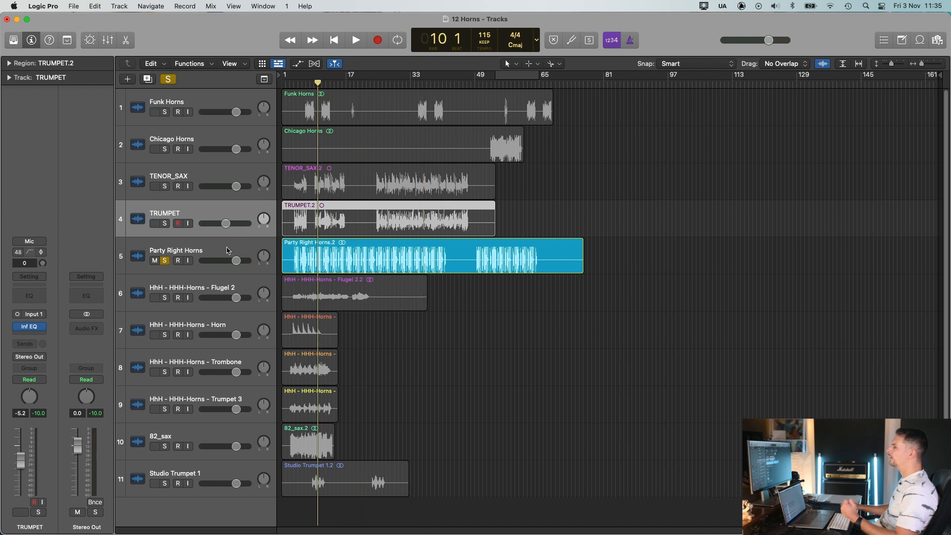
left_click(227, 251)
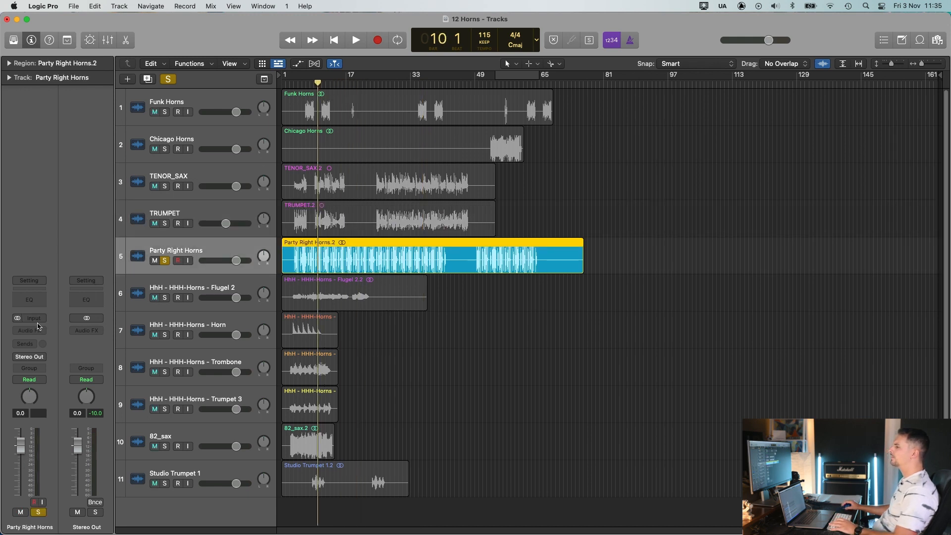
- Insert Infinity EQ on Party Right Horns and start playback from bar 10
left_click(30, 330)
left_click(45, 357)
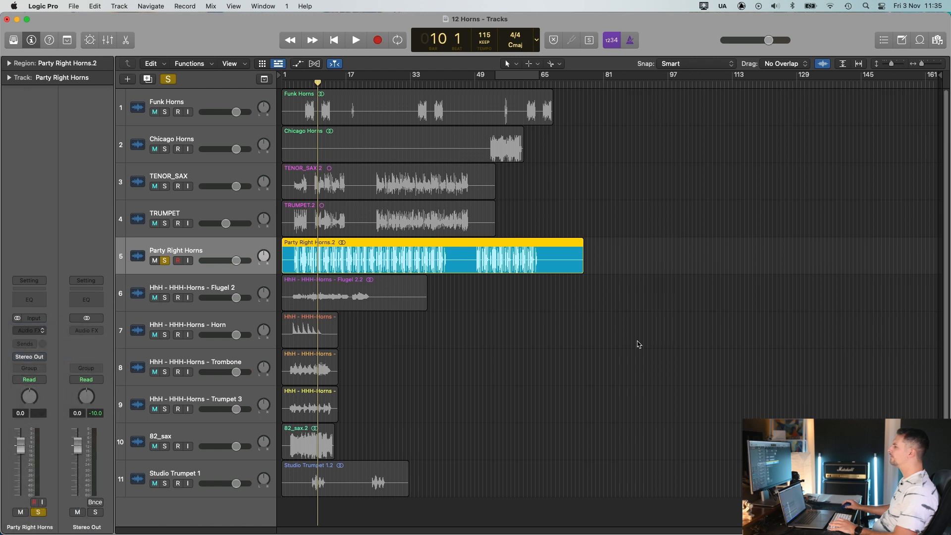
key("space")
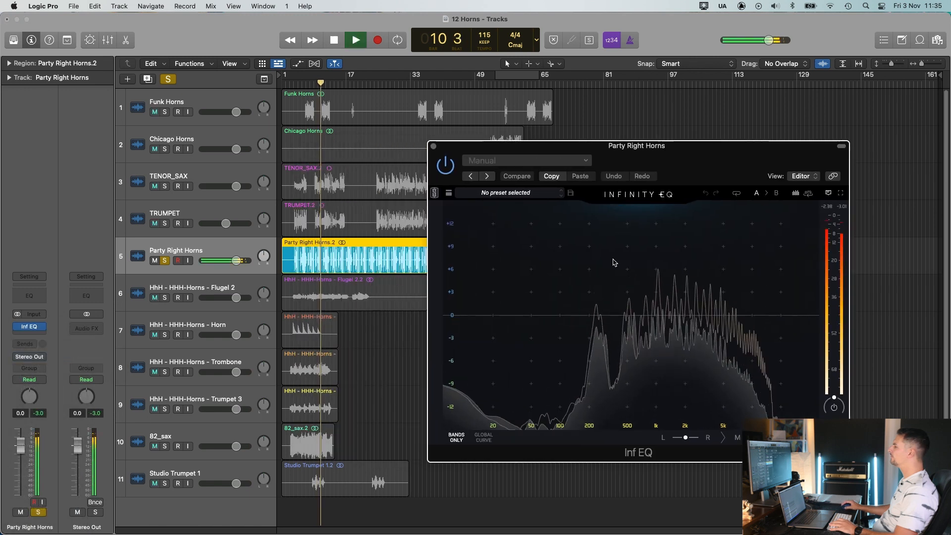
- Lower the Party Right Horns fader to -2.2 dB and add a low cut at about 52.8 Hz in its EQ
left_click_drag(236, 260, 231, 261)
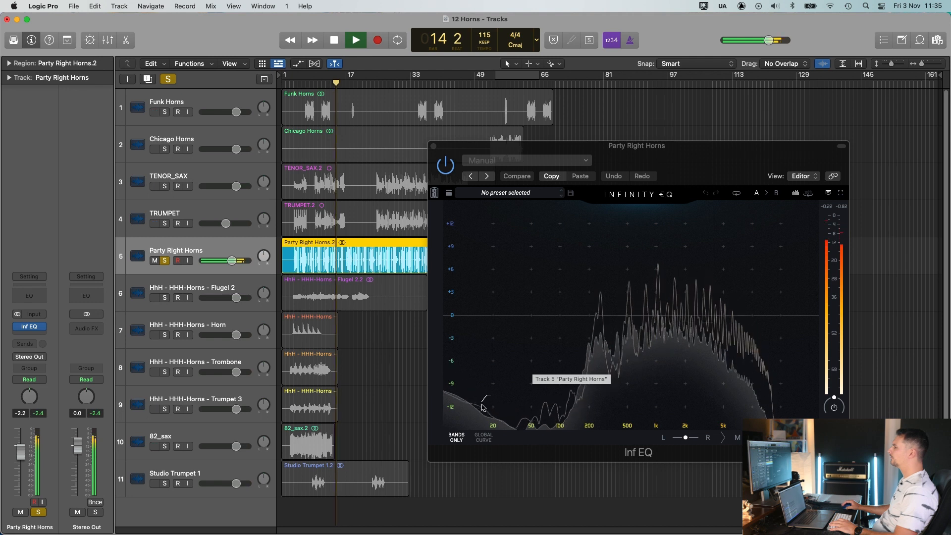
mouse_move(527, 376)
left_mouse_down()
mouse_move(512, 374)
mouse_move(533, 379)
left_mouse_up()
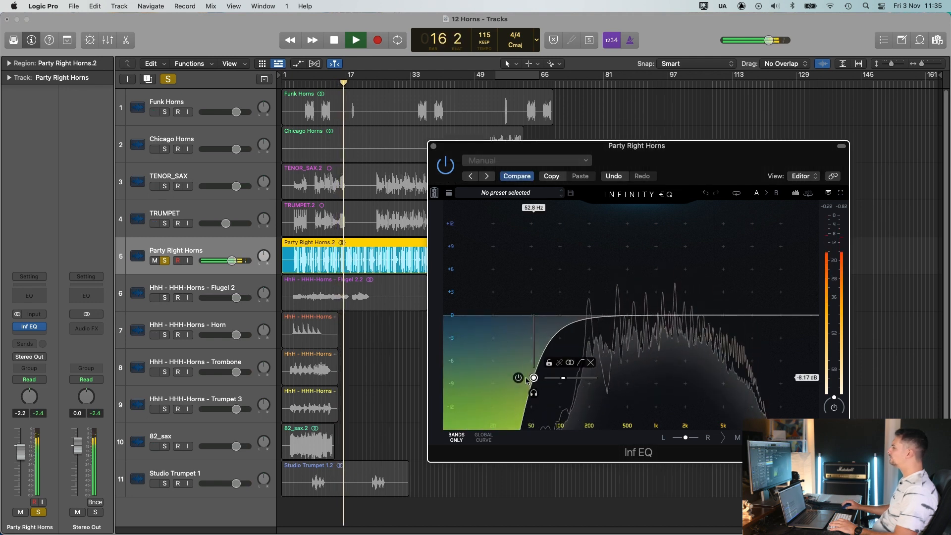
- Add a bell cut of about 3.05 dB at 2.51 kHz and a wide bell boost of about 3.11 dB at 10.1 kHz
left_click_drag(685, 285, 695, 338)
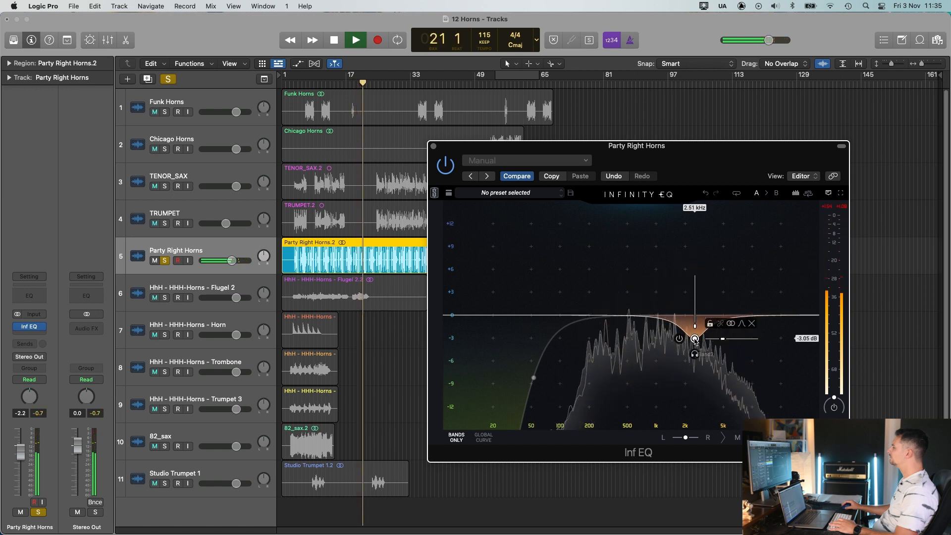
double_click(754, 291)
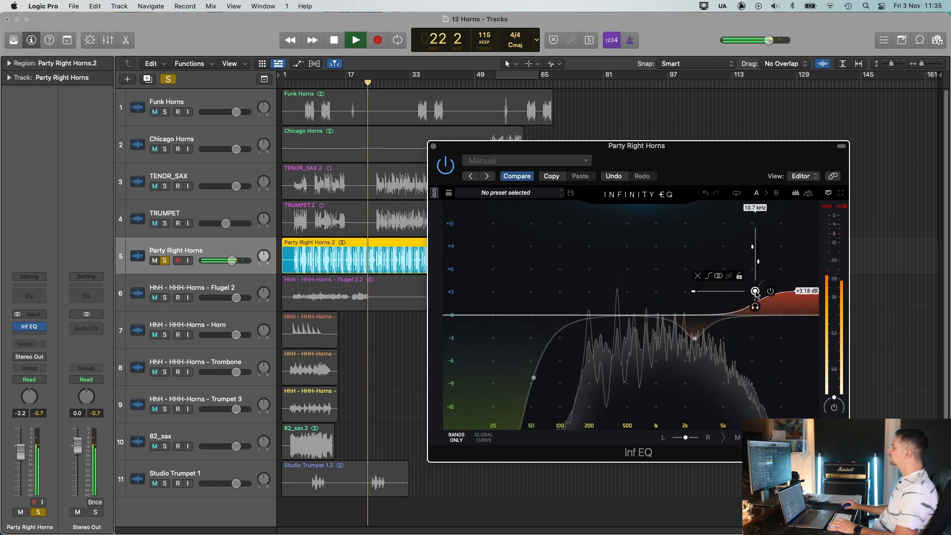
left_click(710, 276)
mouse_move(755, 291)
left_mouse_down()
mouse_move(746, 279)
mouse_move(753, 294)
left_mouse_up()
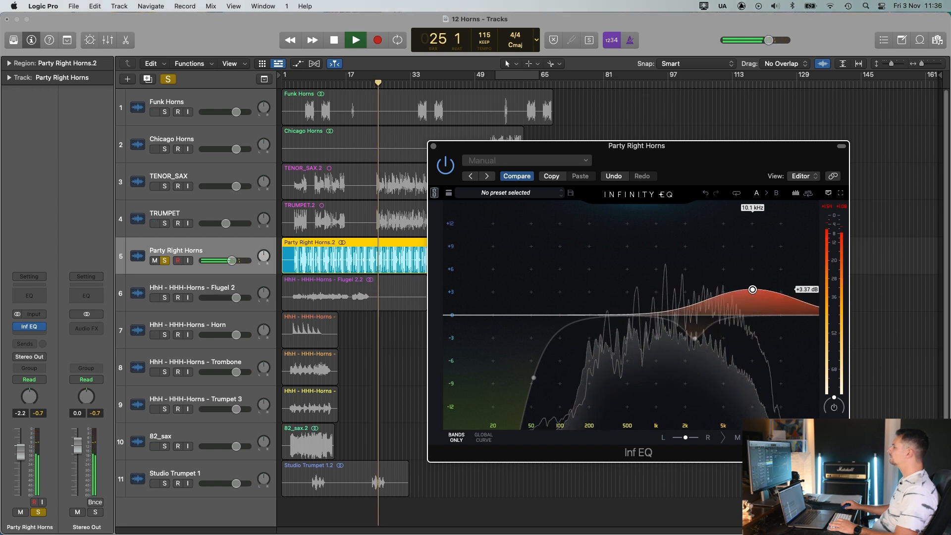
left_click_drag(753, 294, 752, 292)
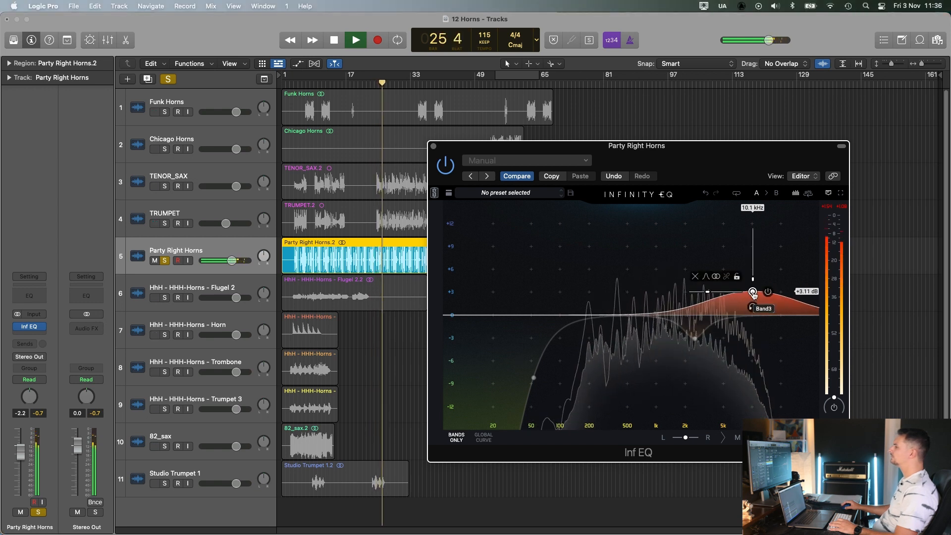
- Add a bell cut of about 1.62 dB at 504 Hz to Party Right Horns and stop playback
double_click(643, 299)
left_click_drag(642, 298, 627, 328)
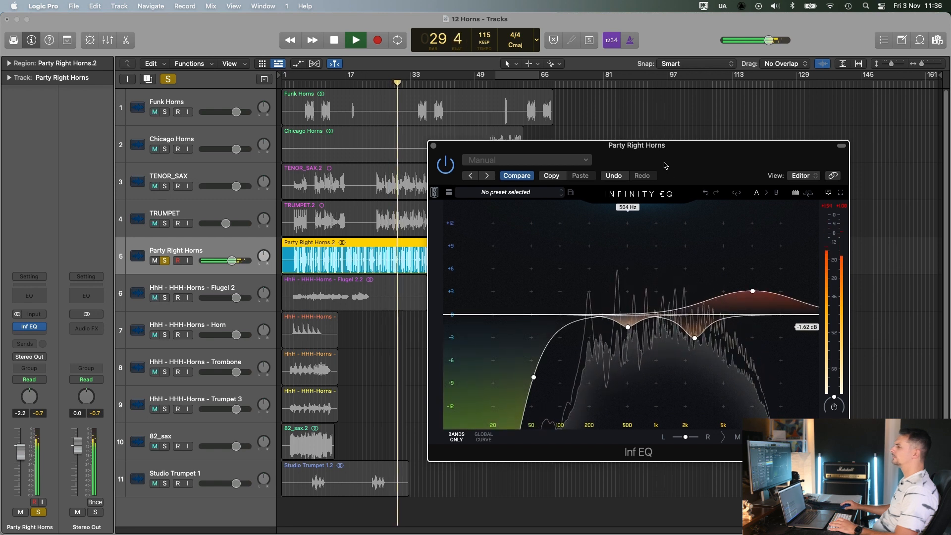
key("space")
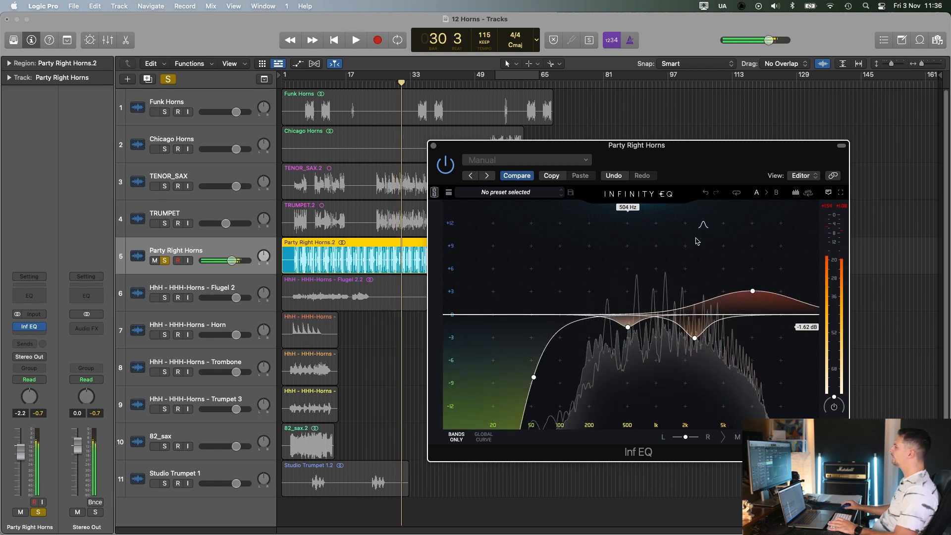
- Check the upper-mid cut's settings, compare Party Right Horns with the EQ bypassed and re-enabled during playback, and close the plug-in window
left_click(694, 338)
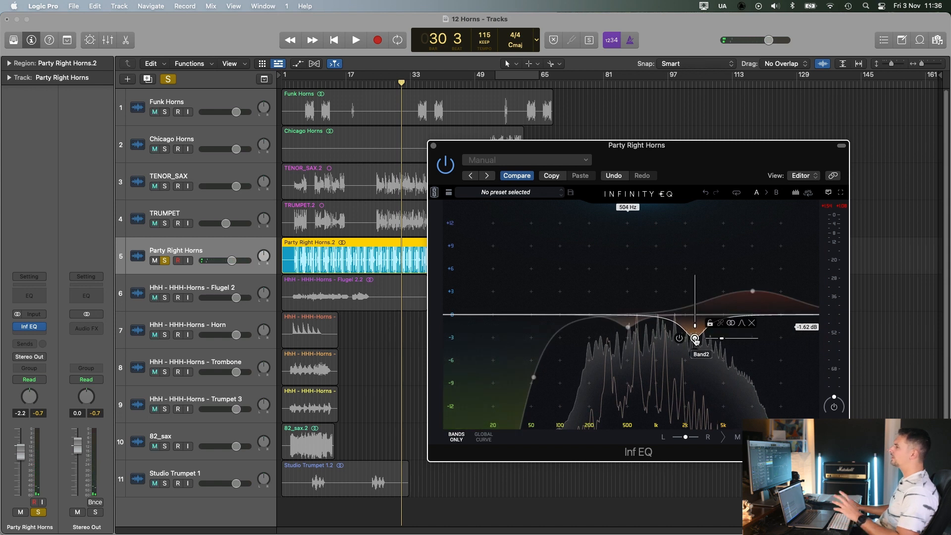
left_click(696, 339)
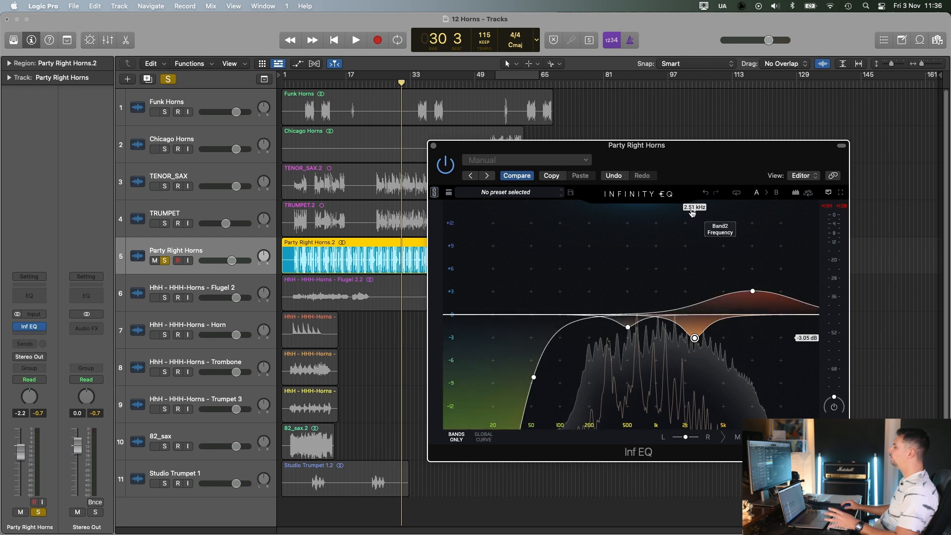
mouse_move(744, 299)
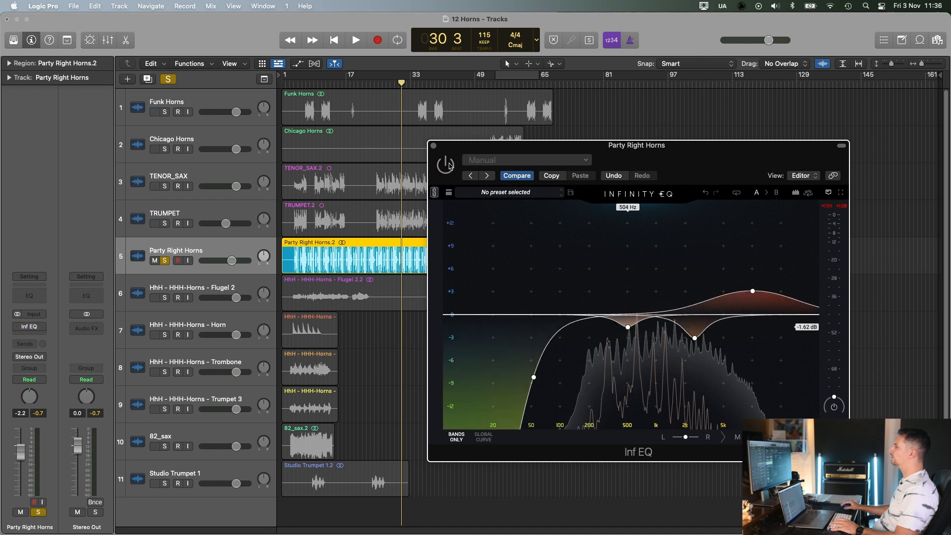
key("space")
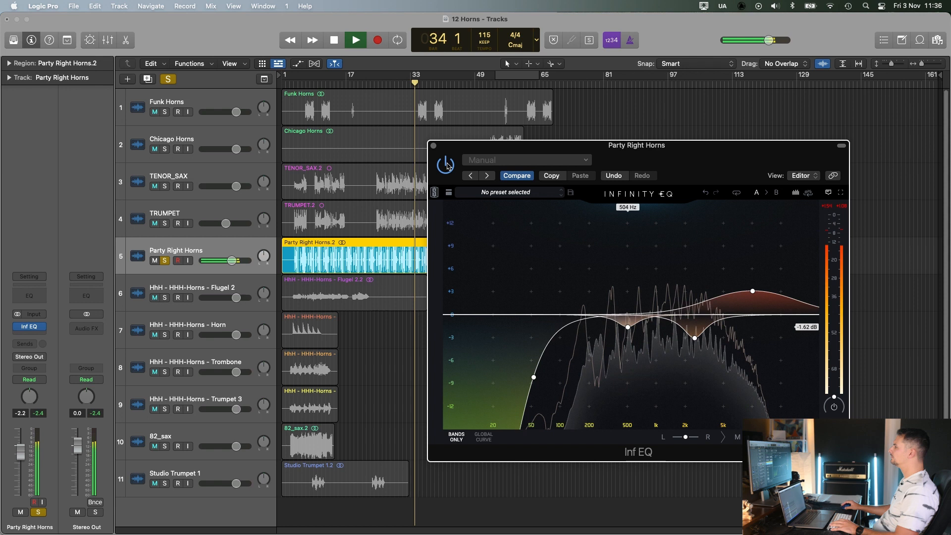
key("space")
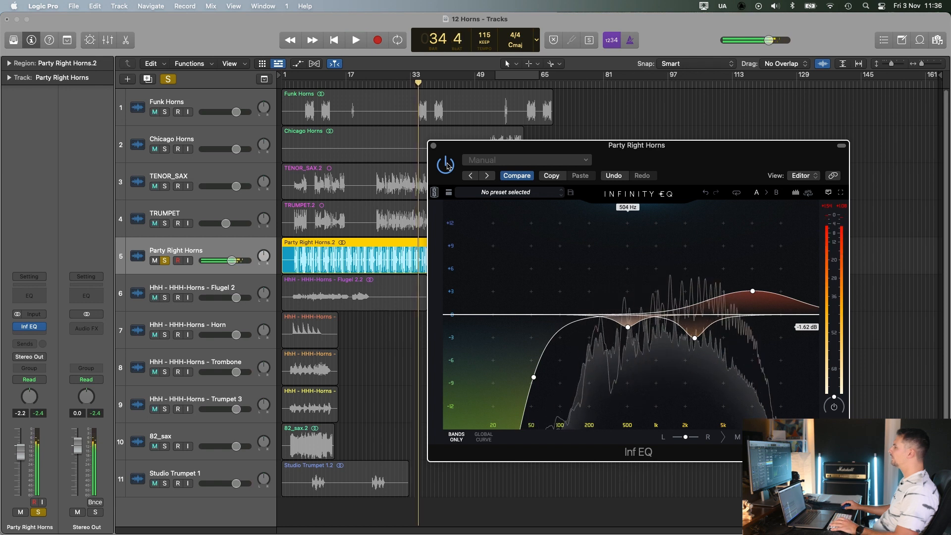
left_click(433, 146)
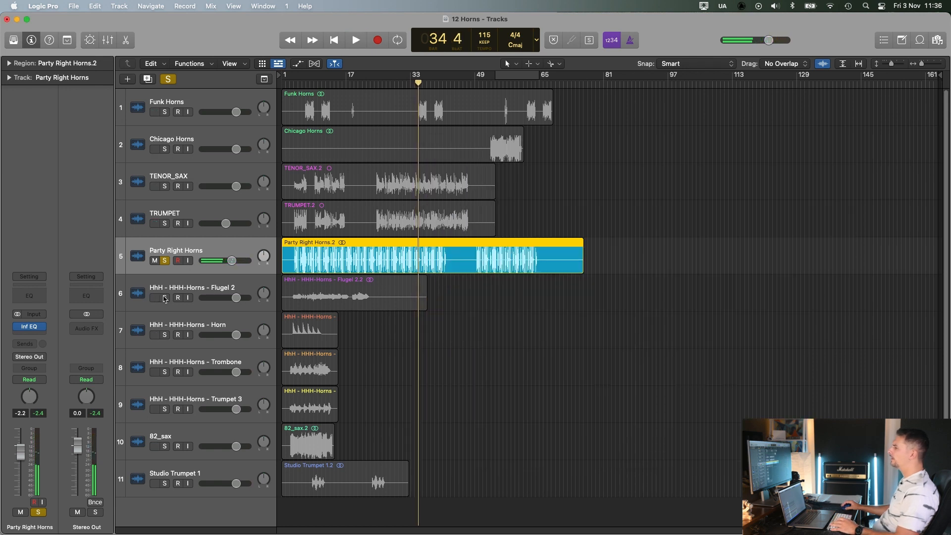
- Solo only HhH - HHH-Horns - Flugel 2, start playback and insert Infinity EQ on that track
left_click(165, 299)
key("space")
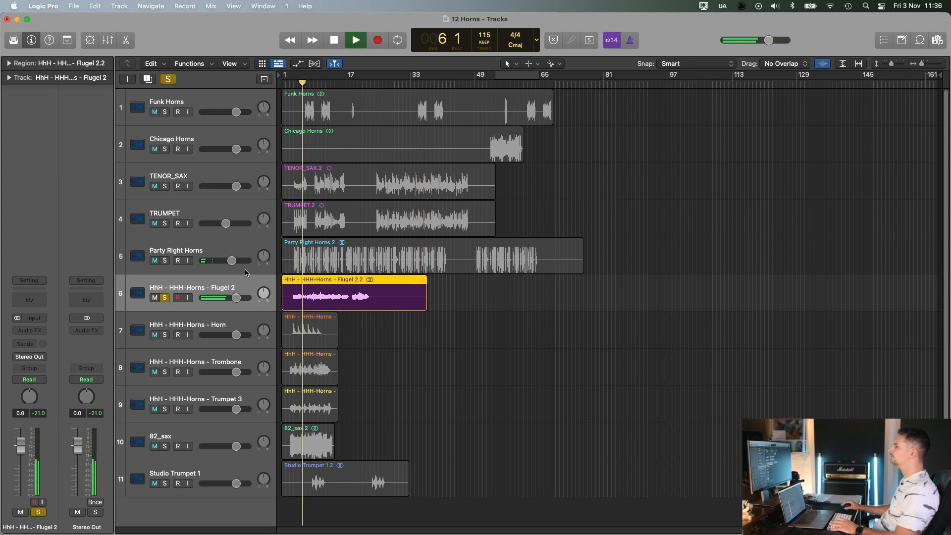
left_click(34, 331)
mouse_move(46, 355)
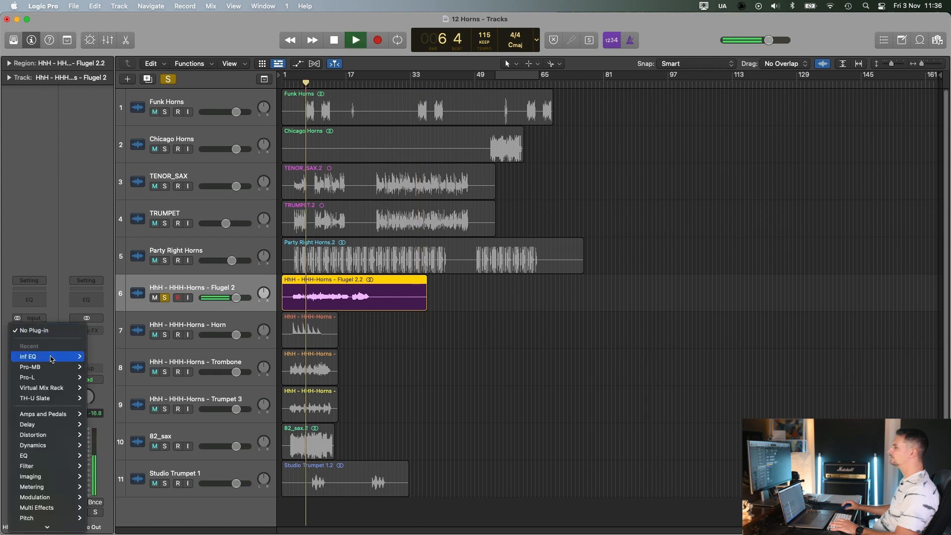
left_click(102, 357)
left_click_drag(581, 151, 718, 148)
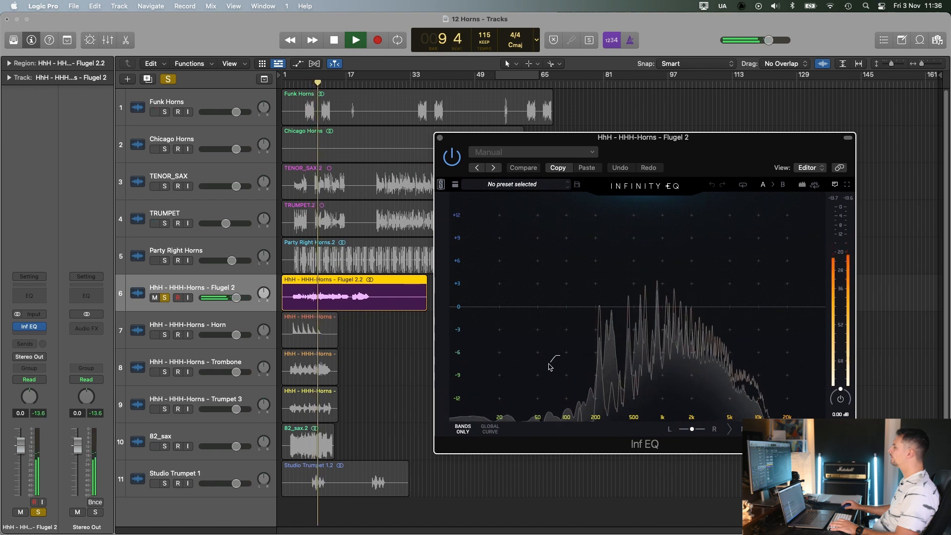
- Add a low cut at about 60.1 Hz to the Flugel 2 EQ and stop playback
left_click(545, 361)
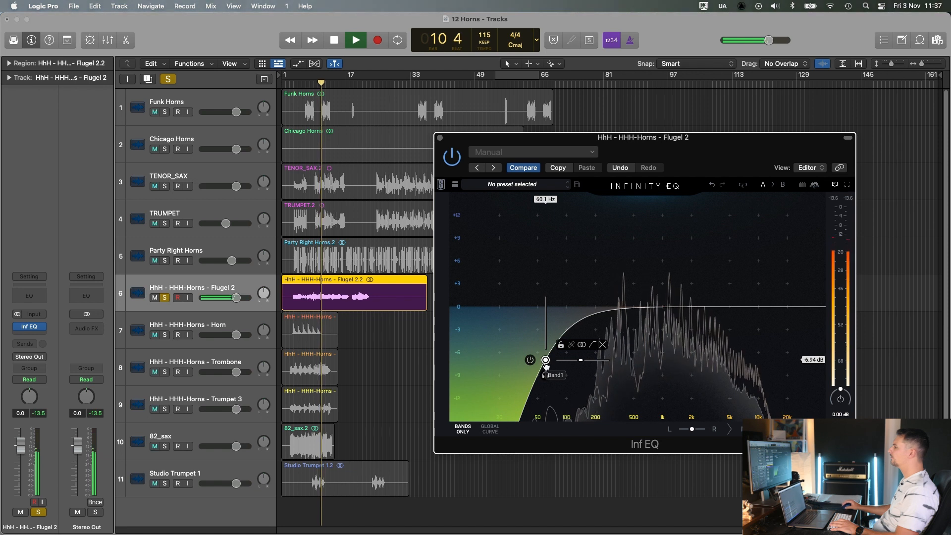
left_click_drag(677, 155, 685, 152)
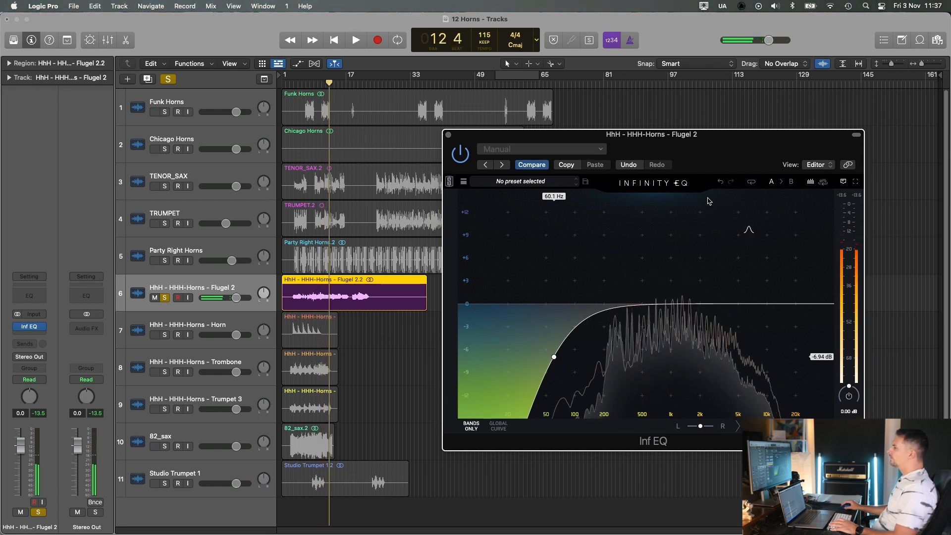
key("space")
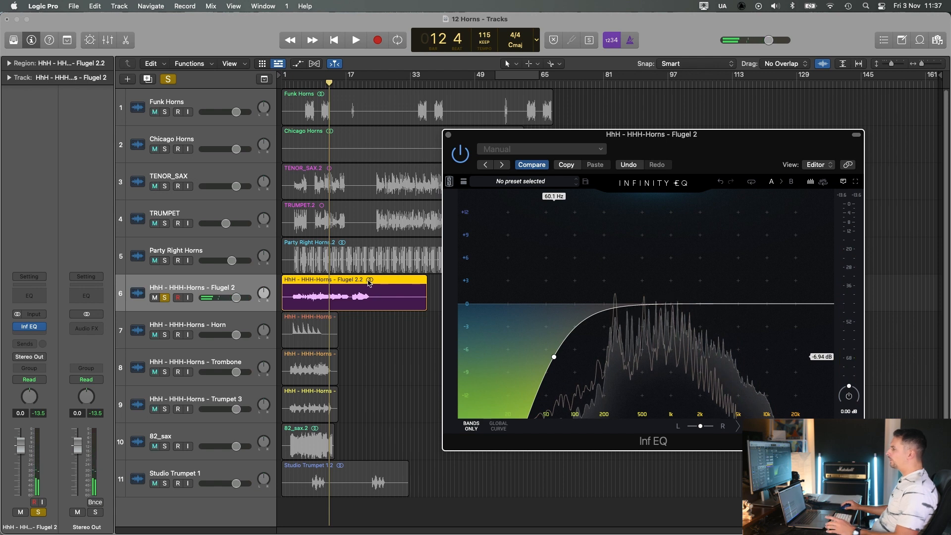
- Add a wide bell boost of about 2.72 dB at 9.59 kHz to Flugel 2, resuming playback for the final adjustment
left_click(750, 275)
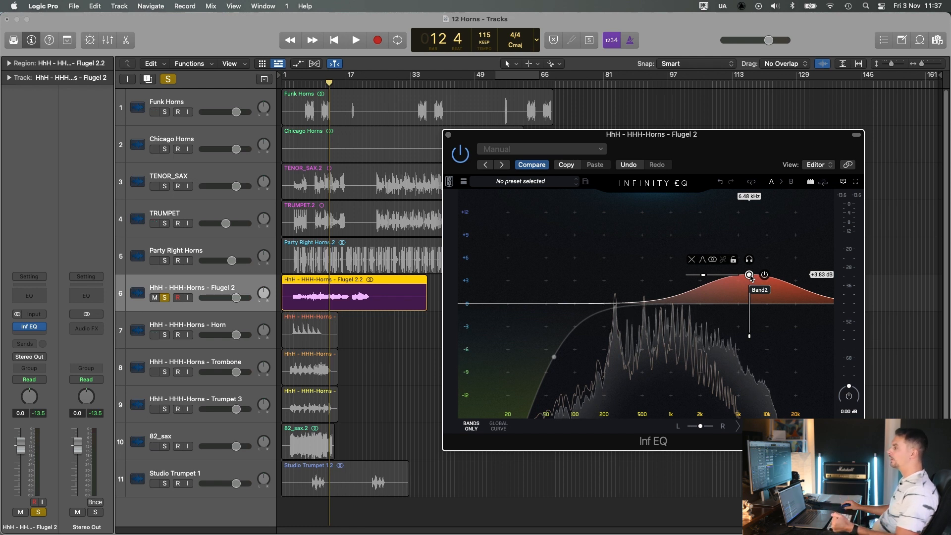
left_click_drag(750, 276, 751, 275)
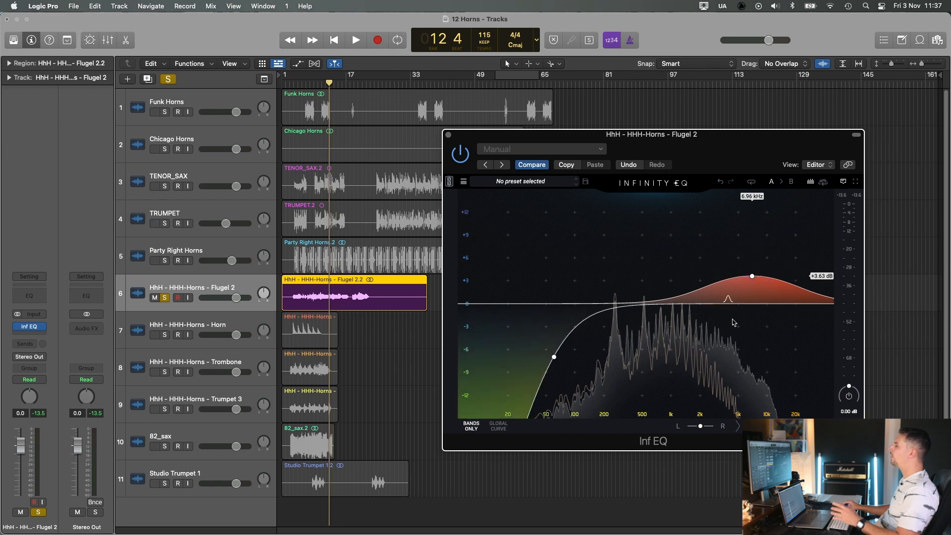
left_click_drag(752, 276, 764, 281)
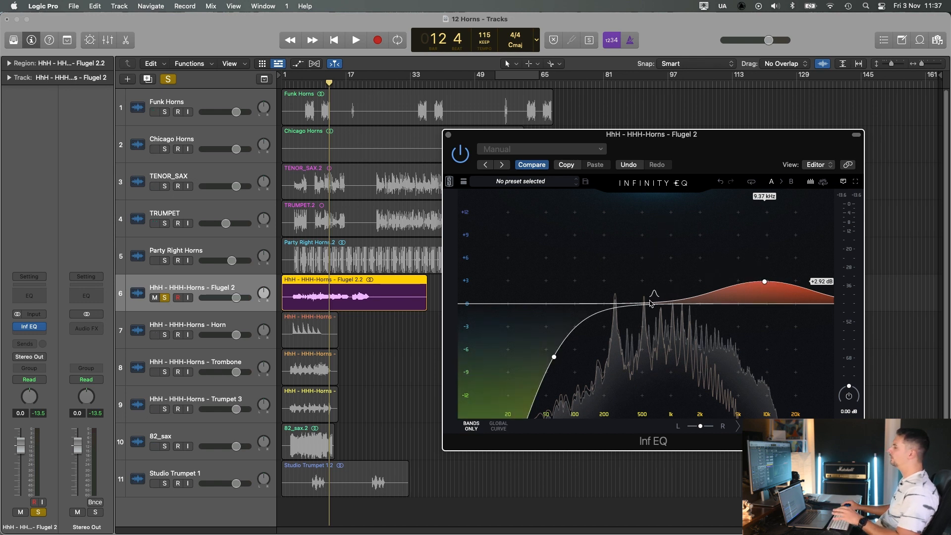
key("space")
mouse_move(764, 281)
left_mouse_down()
mouse_move(764, 267)
mouse_move(766, 288)
left_mouse_up()
- Compare Flugel 2 with the EQ bypassed and re-enabled, replaying from about bar 5, and stop playback
left_click(460, 154)
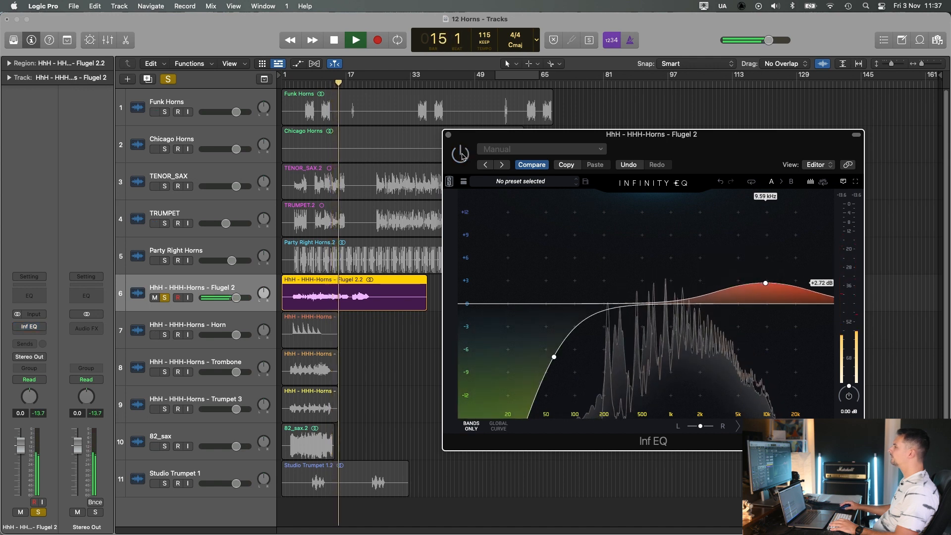
left_click(463, 157)
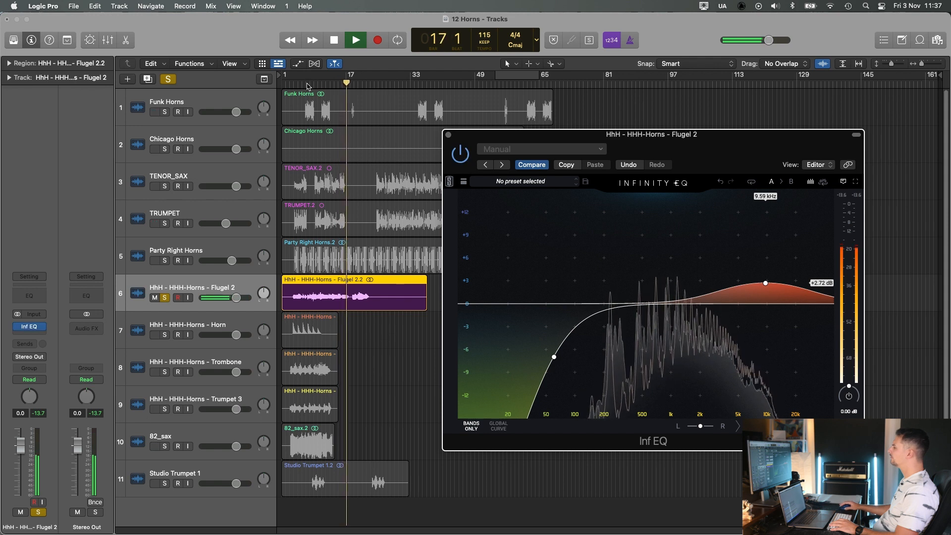
left_click(299, 80)
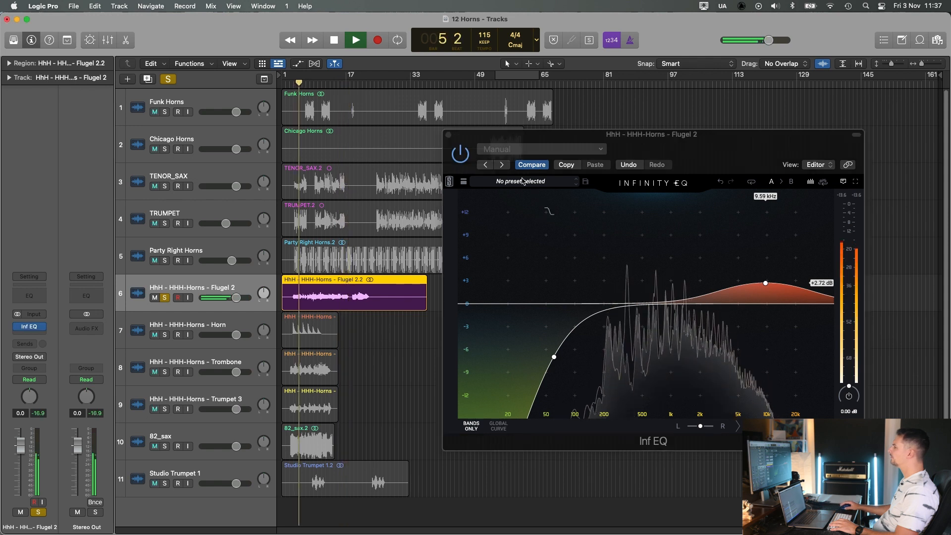
left_click(461, 158)
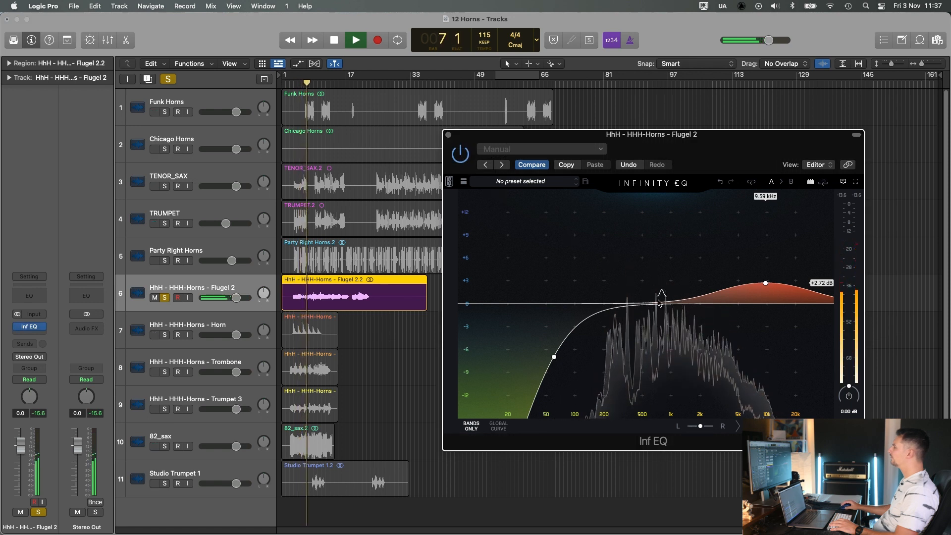
key("space")
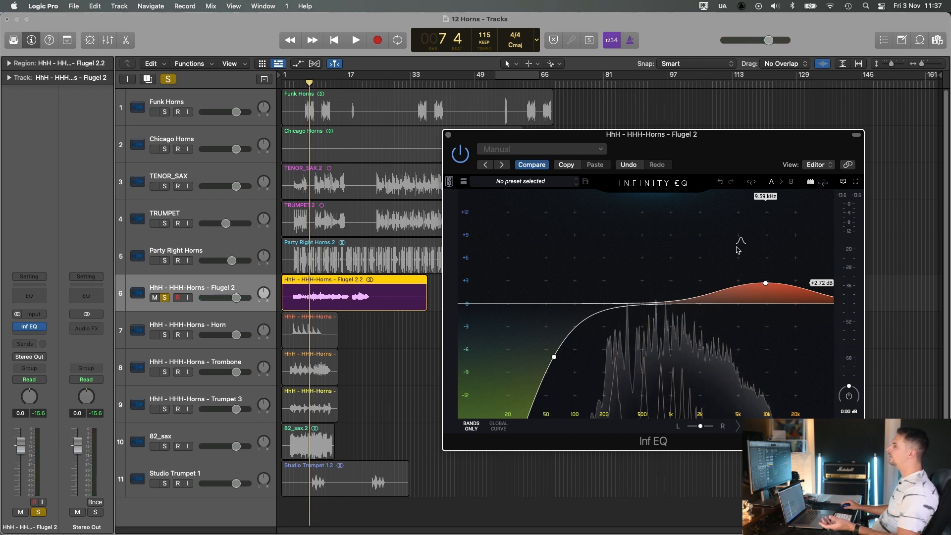
- Reduce the Flugel 2 high boost to about 1.88 dB at 10.8 kHz and close the plug-in window
mouse_move(781, 286)
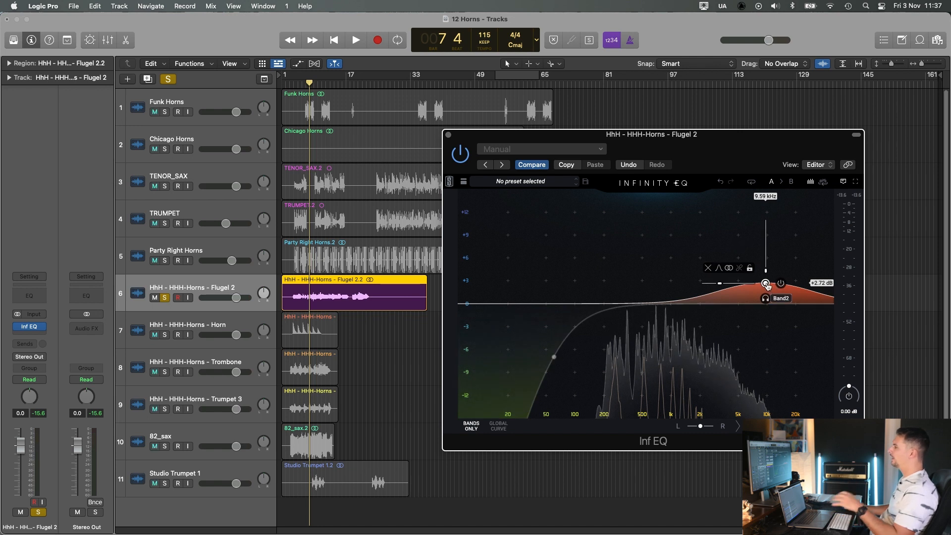
mouse_move(766, 285)
left_mouse_down()
mouse_move(764, 243)
mouse_move(771, 301)
mouse_move(770, 289)
left_mouse_up()
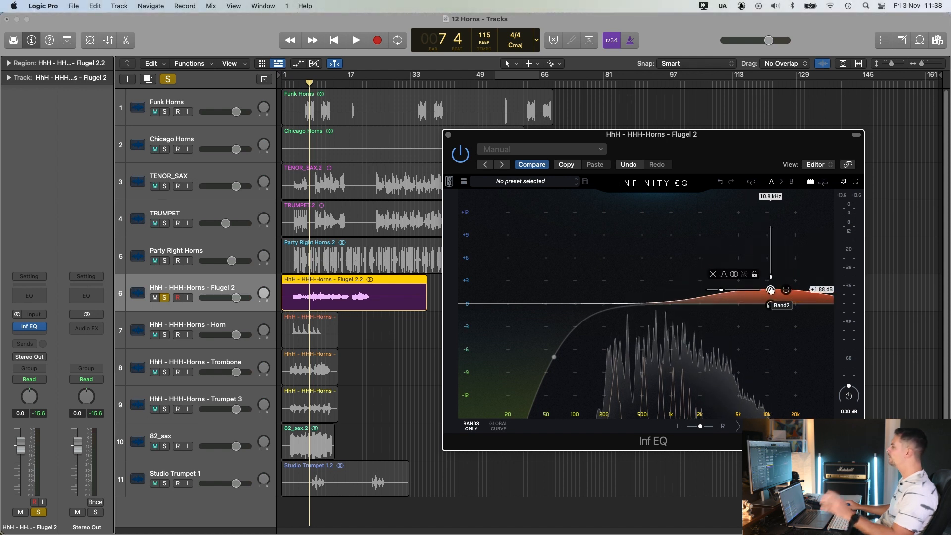
left_click(448, 135)
- Solo only HhH - HHH-Horns - Horn and play it in a cycle from about bar 4 to bar 11
left_click(167, 337, "alt")
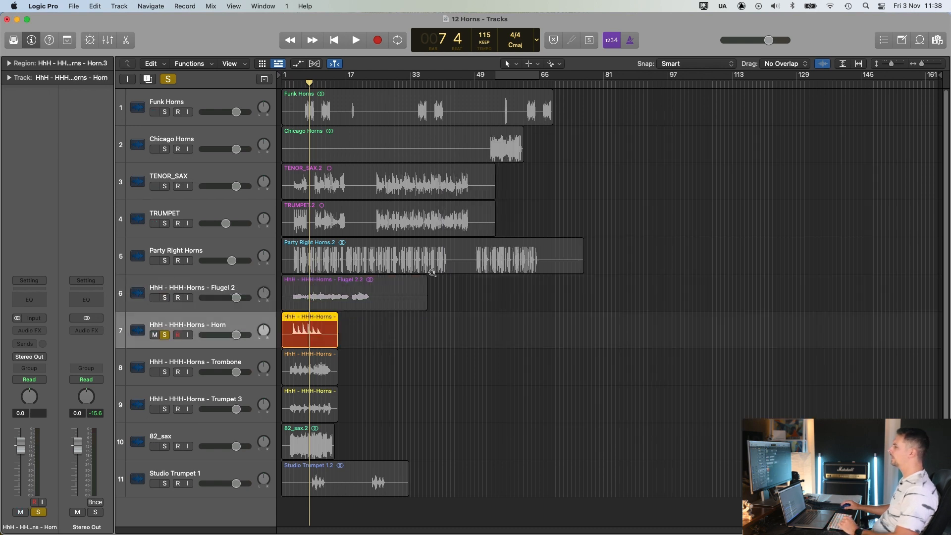
left_click_drag(432, 272, 280, 490)
key("space")
key("c")
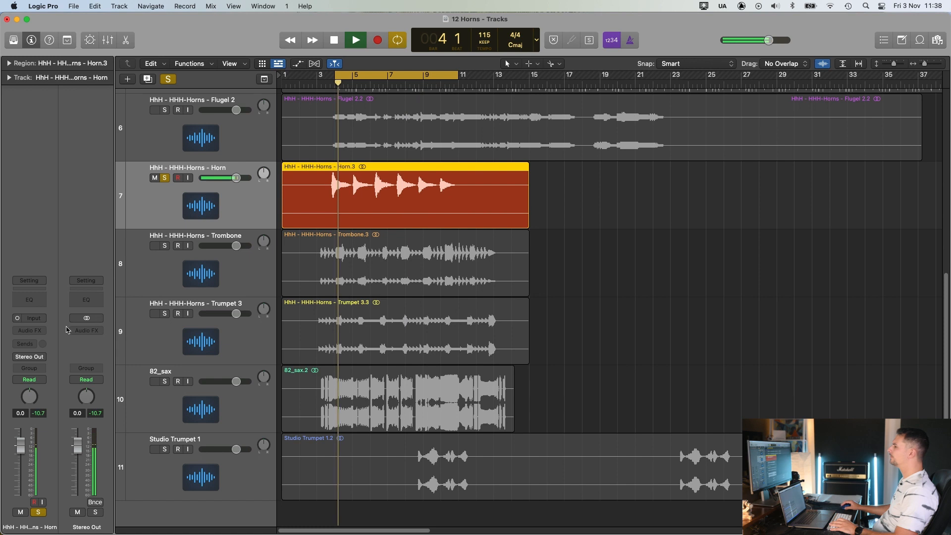
- Insert Infinity EQ on the Horn track and add a steep low cut at about 79.9 Hz
left_click(30, 331)
left_click(53, 358)
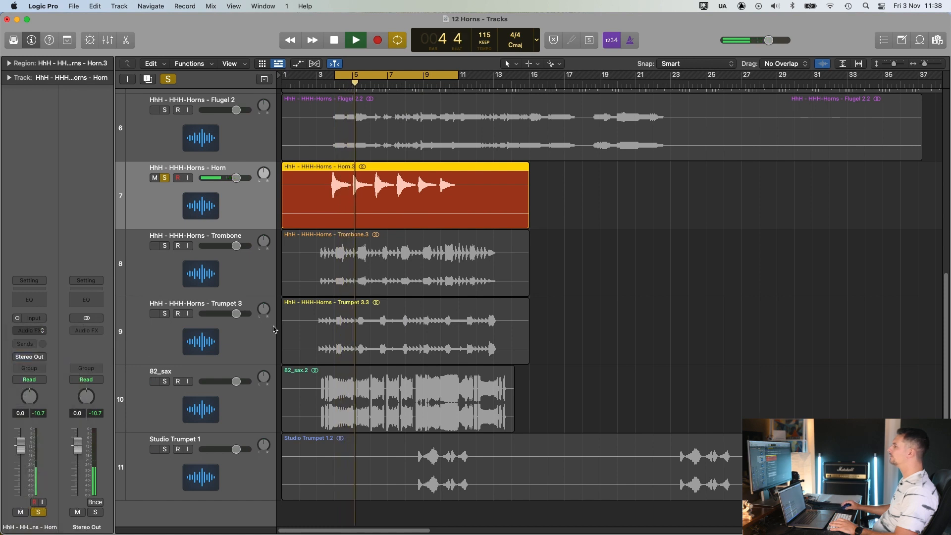
left_click_drag(523, 143, 703, 172)
double_click(599, 367)
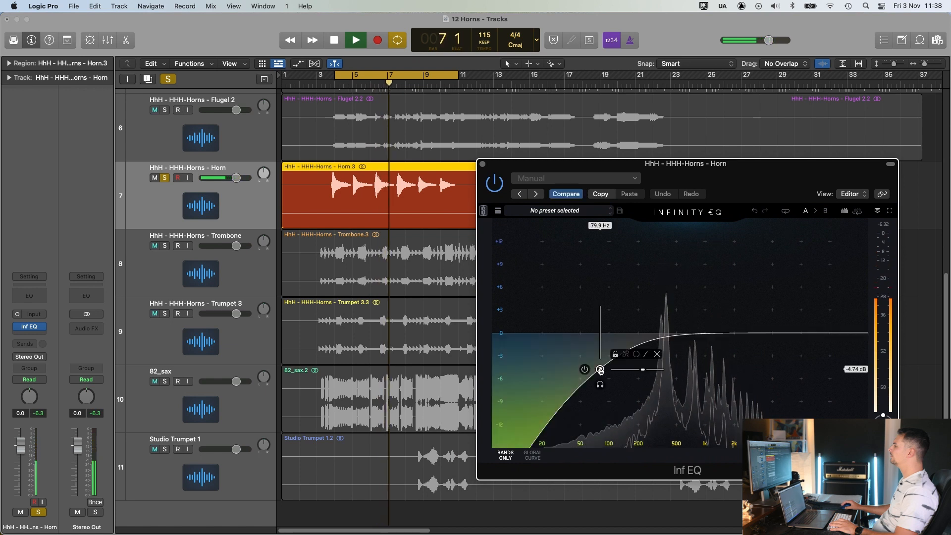
left_click_drag(701, 174, 711, 167)
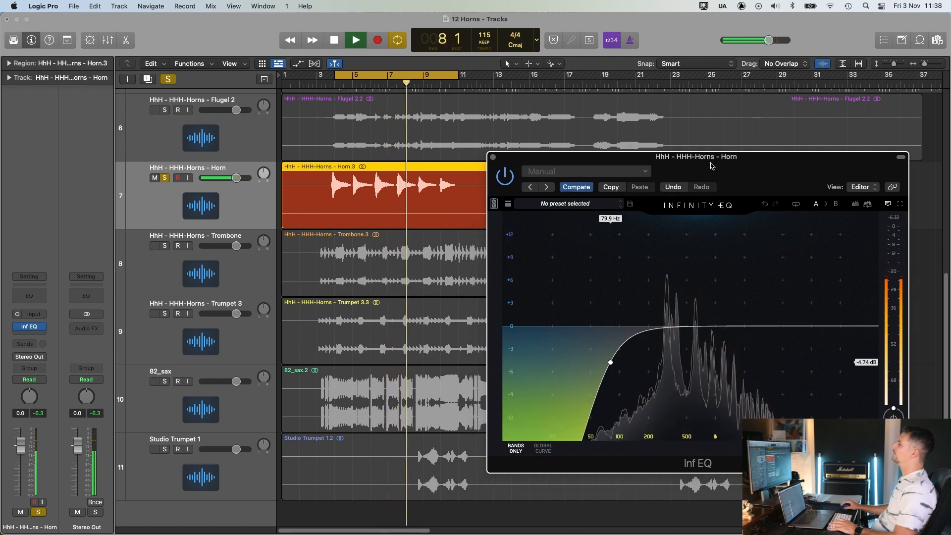
- Replay the Horn track and add a wide high boost of about 6.68 dB at 6.72 kHz in its EQ
key("space")
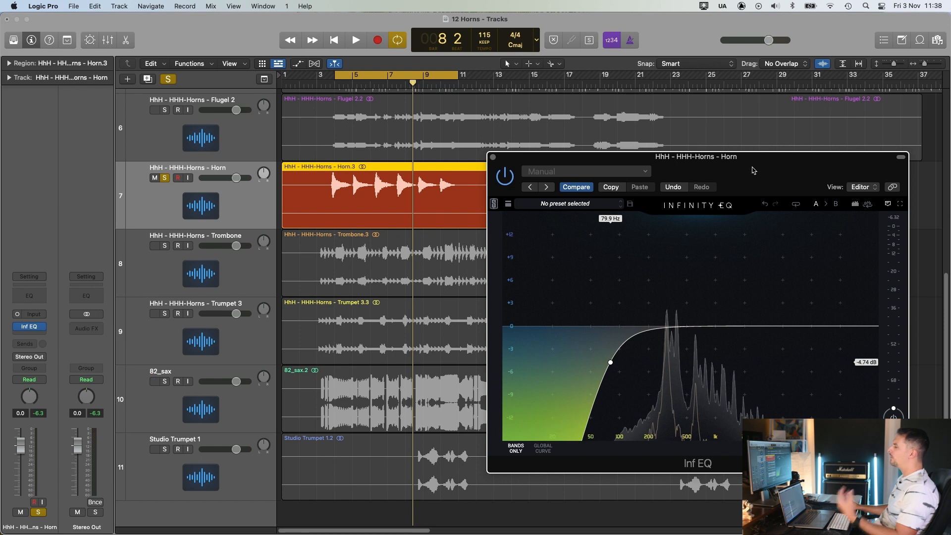
key("space")
left_click_drag(753, 283, 795, 275)
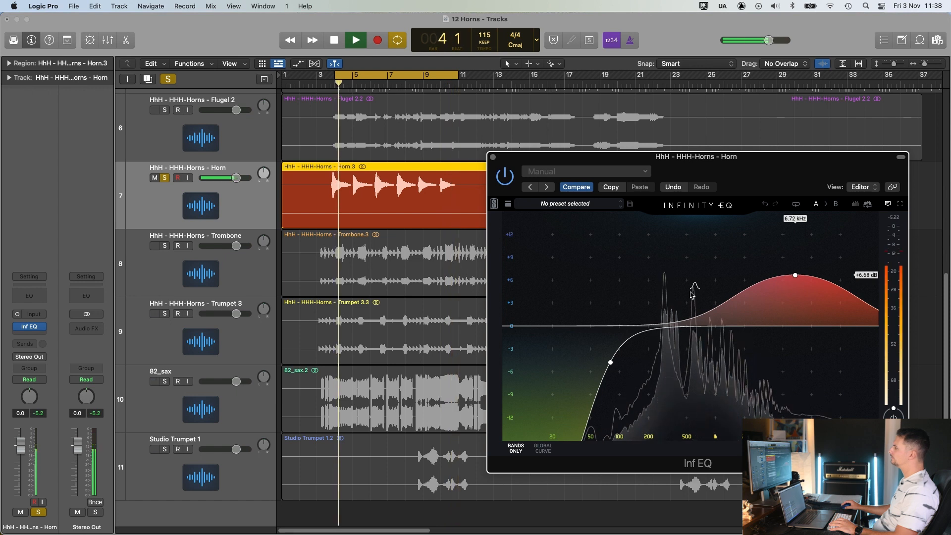
key("space")
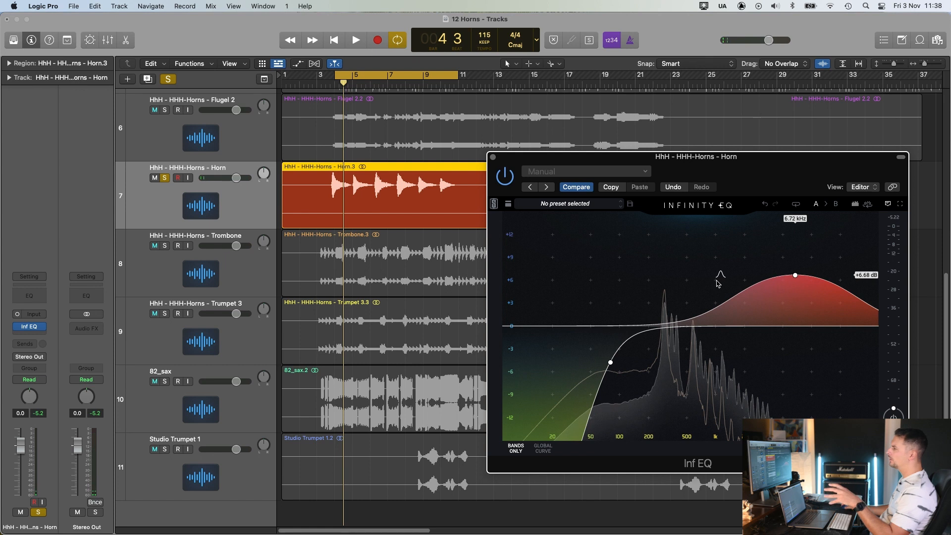
- Raise the Horn's high boost to about 8.11 dB at 7.39 kHz while listening, and stop playback
mouse_move(793, 276)
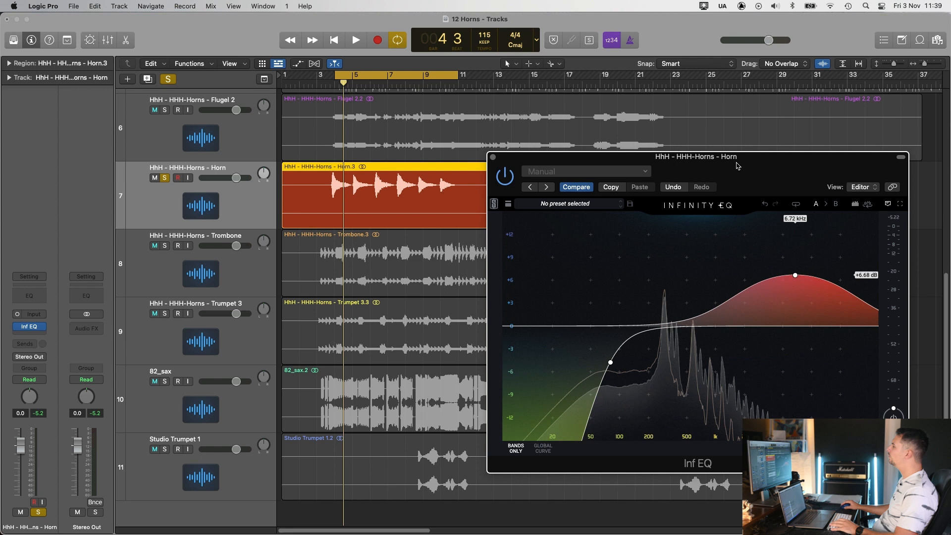
left_click_drag(736, 166, 737, 157)
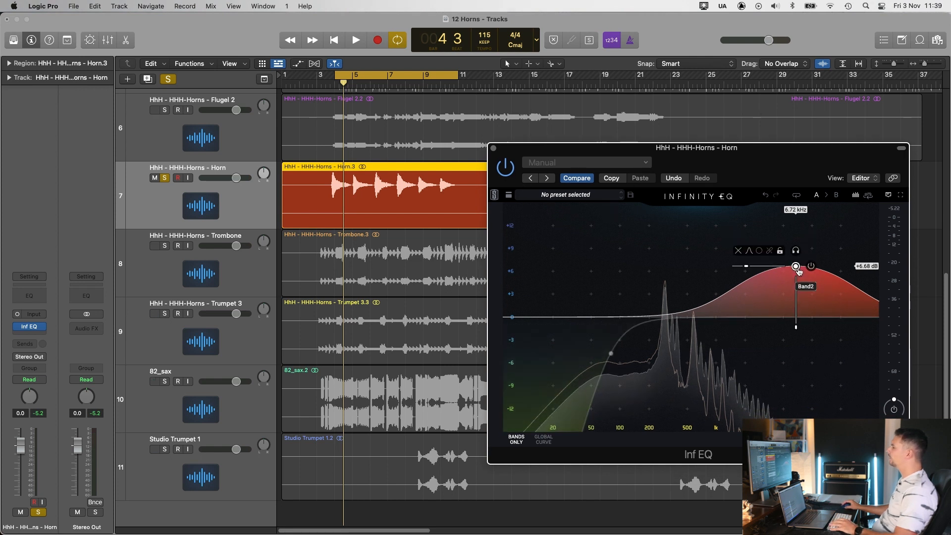
key("space")
mouse_move(795, 266)
left_mouse_down()
mouse_move(798, 228)
mouse_move(799, 323)
mouse_move(799, 255)
left_mouse_up()
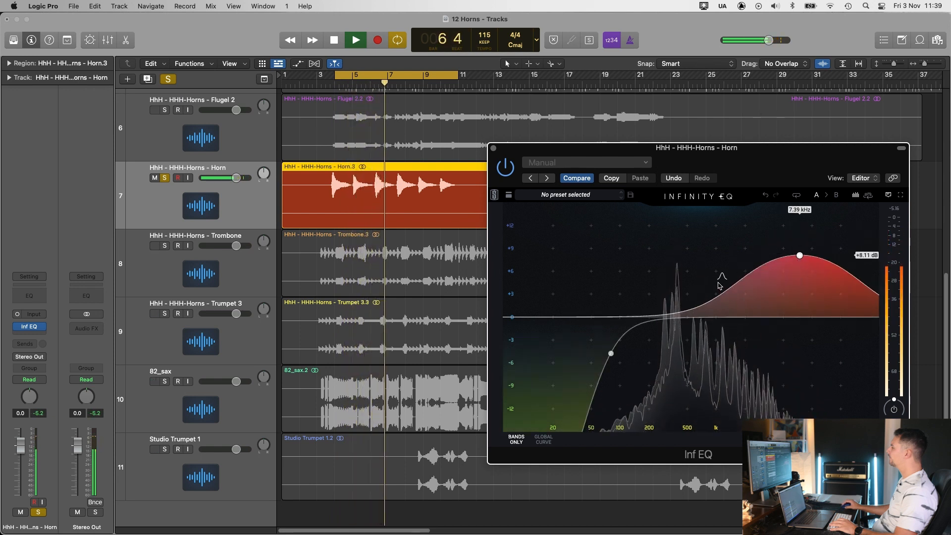
key("space")
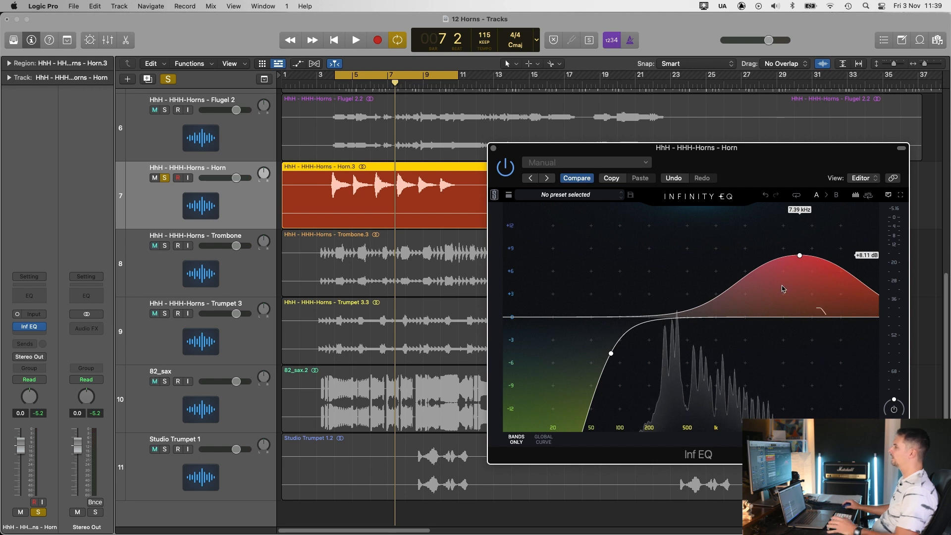
- Add a low-mid cut of about 4.48 dB at 337 Hz to the Horn EQ during playback
key("space")
left_click(691, 276)
left_click_drag(690, 276, 671, 357)
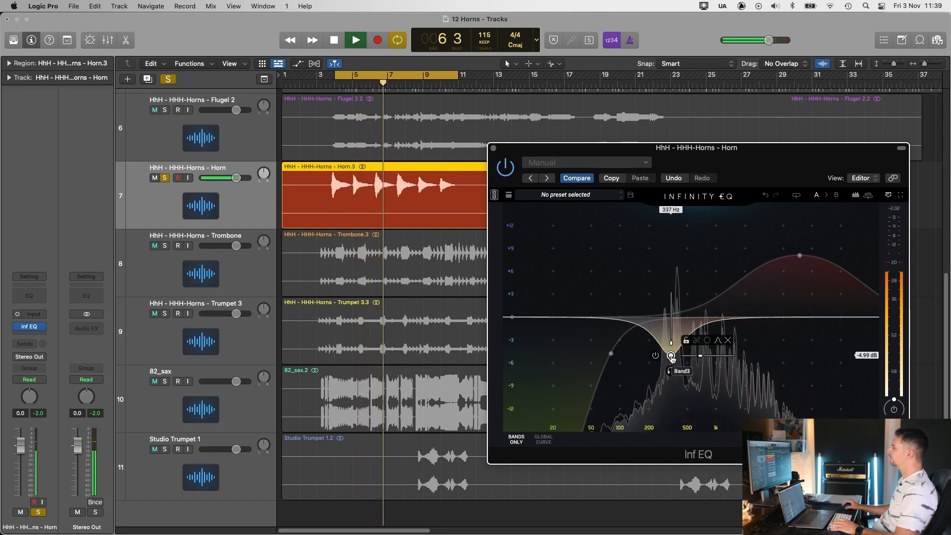
left_click_drag(671, 358, 672, 353)
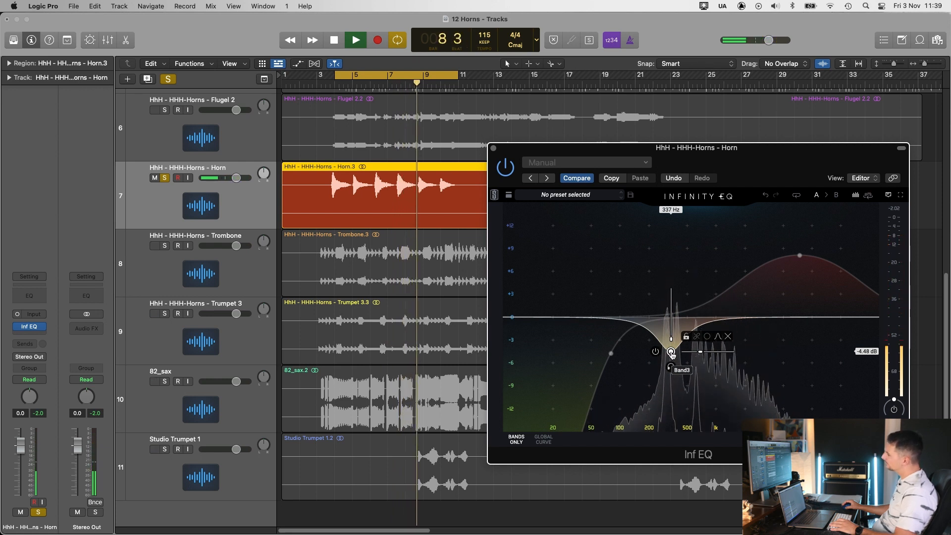
key("space")
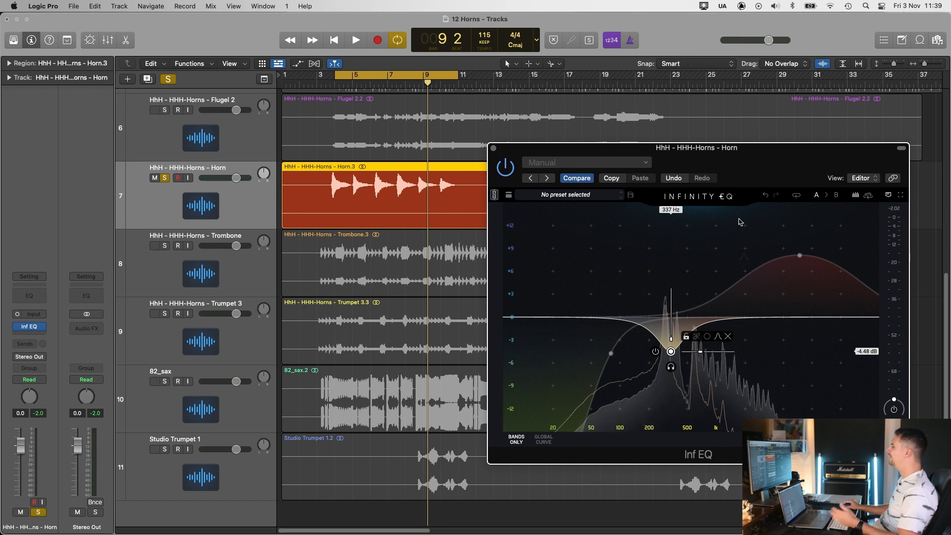
- Compare the Horn with the EQ bypassed and re-enabled, playing from about bar 4, and close the plug-in window
left_click_drag(746, 157, 747, 148)
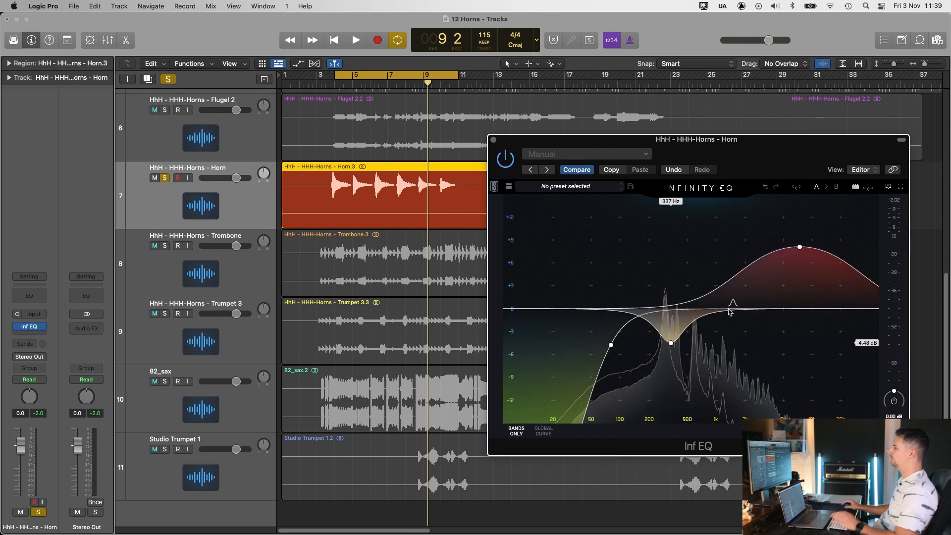
double_click(336, 81)
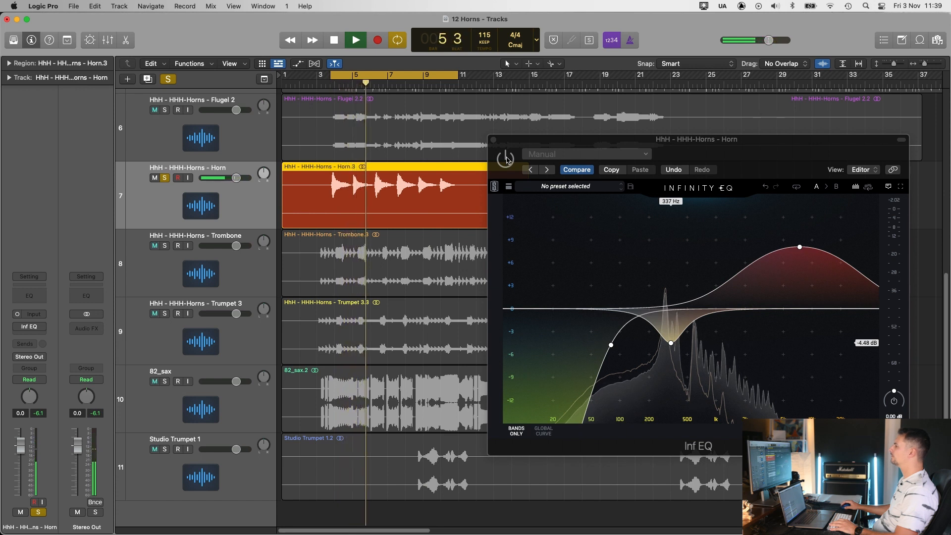
left_click(506, 158)
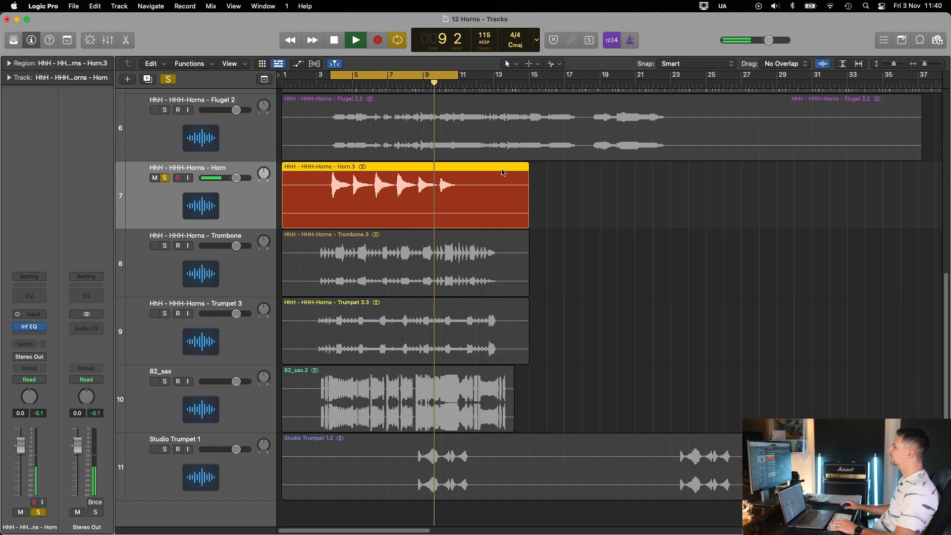
left_click(494, 141)
key("space")
- Solo only HhH - HHH-Horns - Trombone and insert Infinity EQ on it
left_click(171, 262)
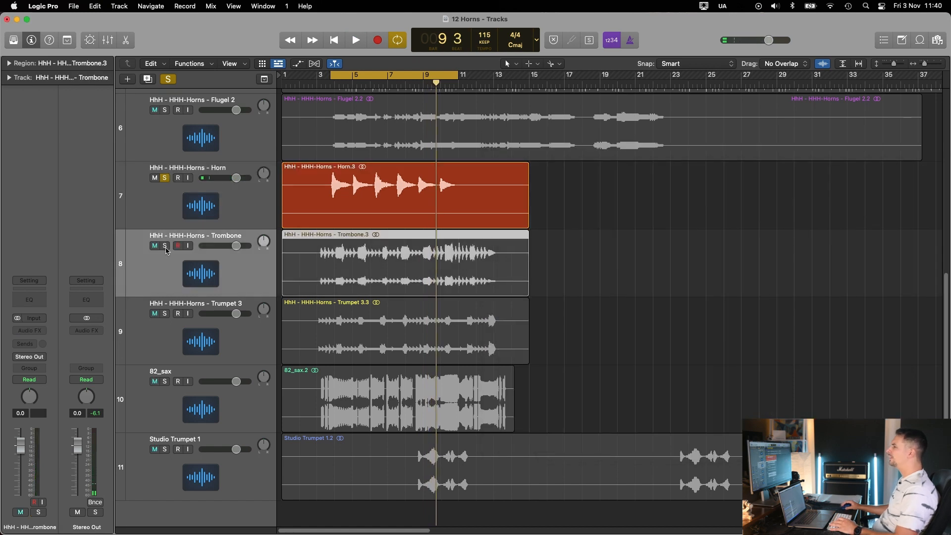
left_click(165, 247)
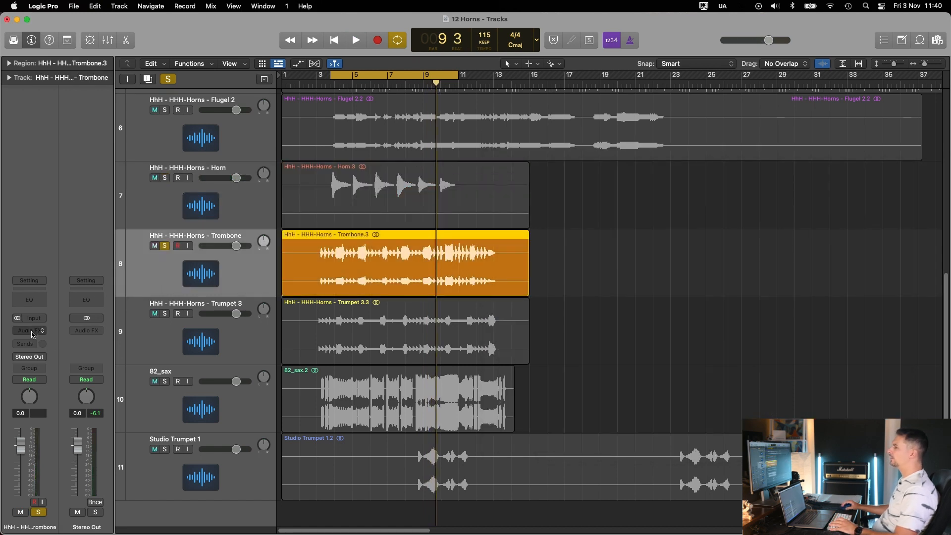
left_click(32, 335)
left_click(619, 264)
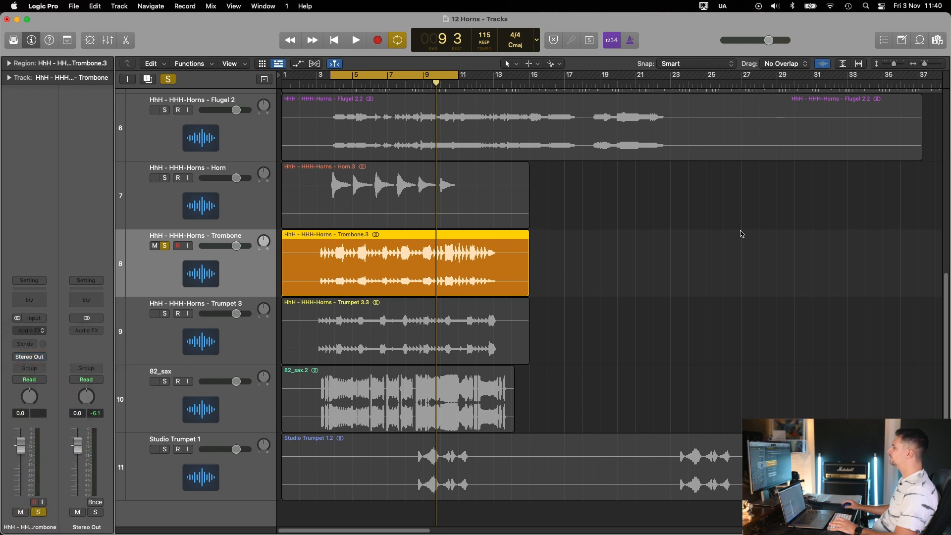
- Play the Trombone track and pan it to +14
key("space")
left_click_drag(557, 159, 738, 118)
left_click_drag(264, 243, 263, 235)
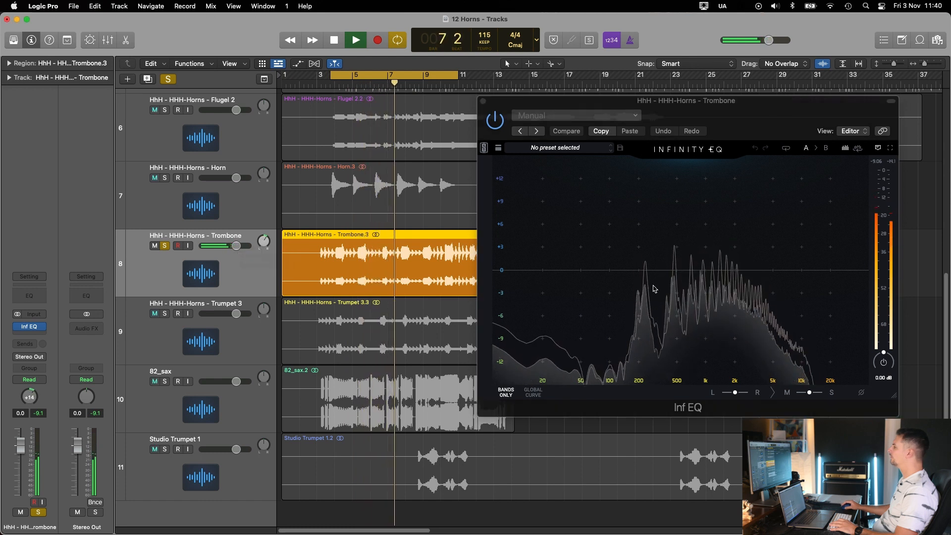
- Add a low cut at about 75.3 Hz to the Trombone EQ and stop playback
double_click(596, 308)
left_click_drag(596, 308, 597, 308)
key("space")
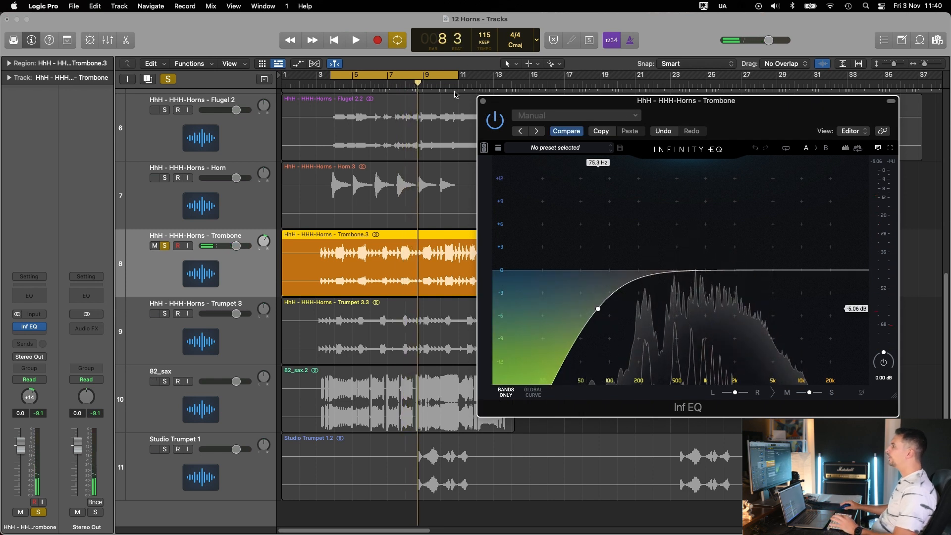
- Extend the cycle start back to about bar 3 and add a wide Trombone boost of about 3.37 dB at 9.04 kHz
left_click_drag(332, 81, 317, 81)
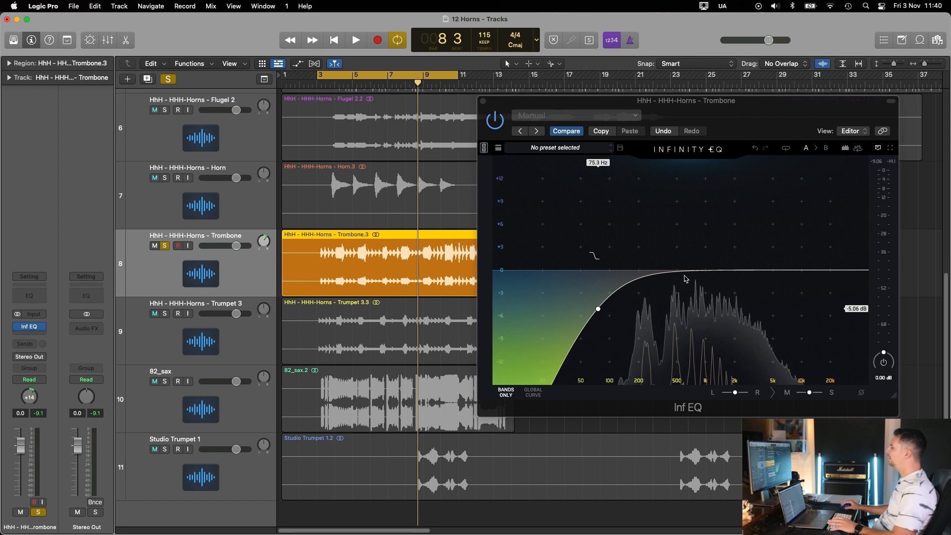
key("space")
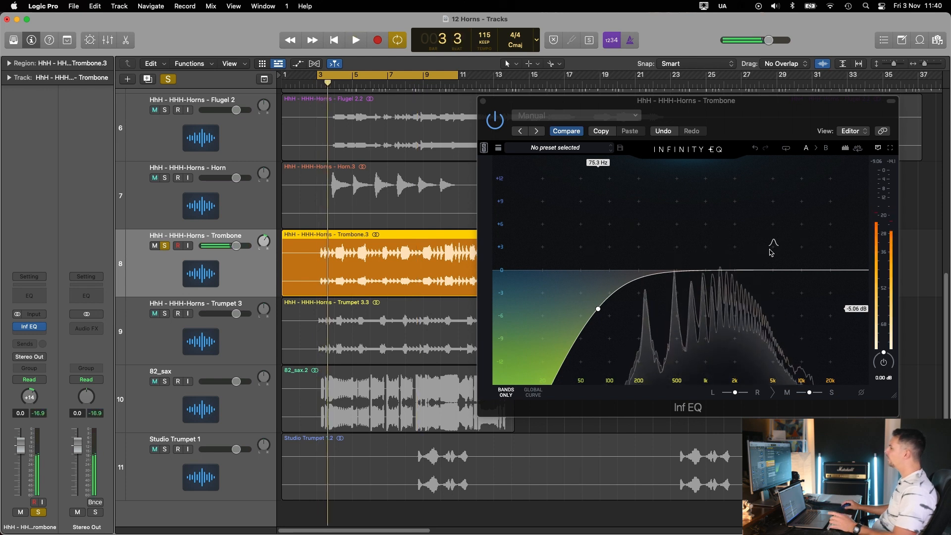
left_click(791, 247)
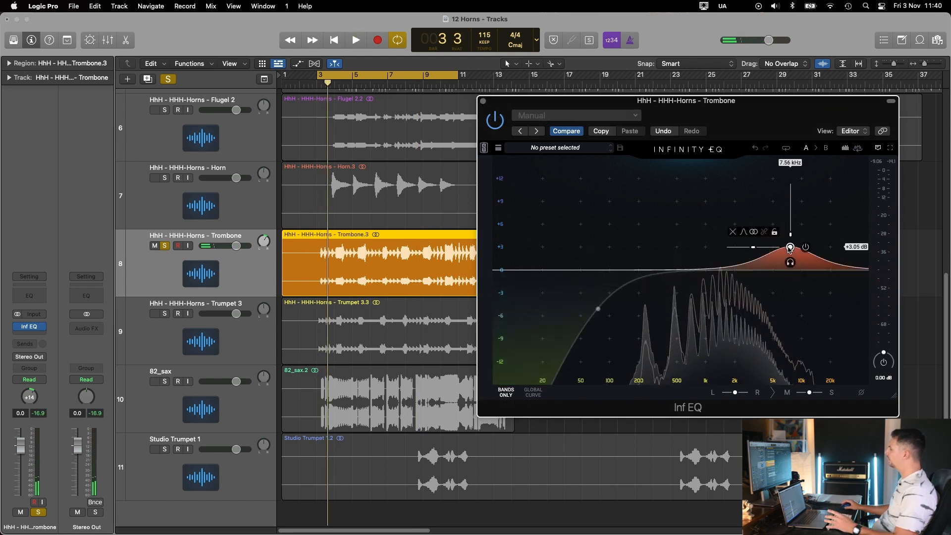
key("space")
left_click_drag(806, 240, 797, 244)
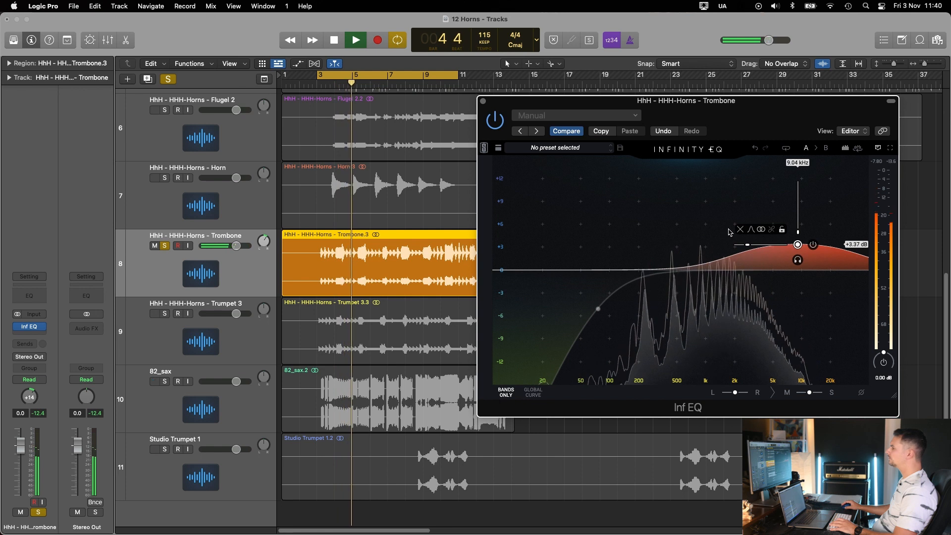
- Compare the Trombone with the EQ bypassed and re-enabled, with cycle playback turned off
left_click(496, 121)
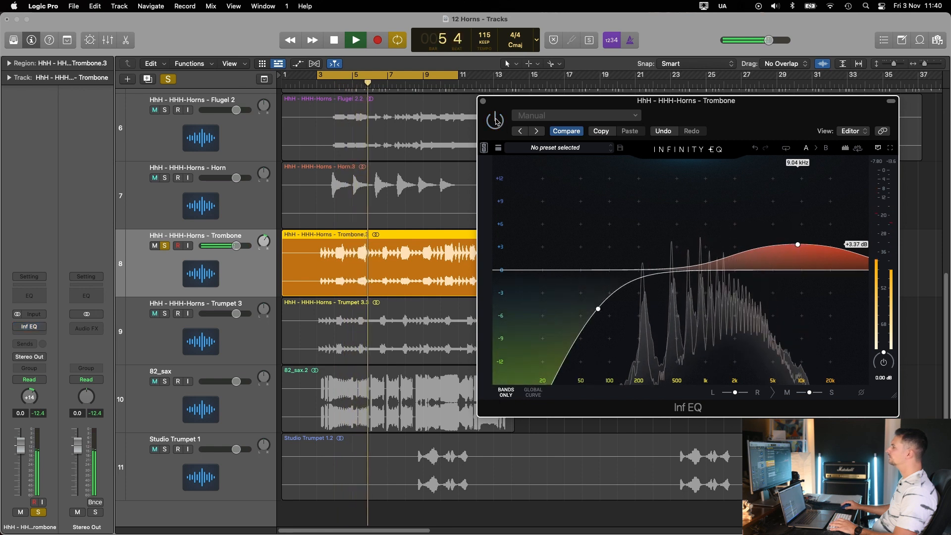
key("c")
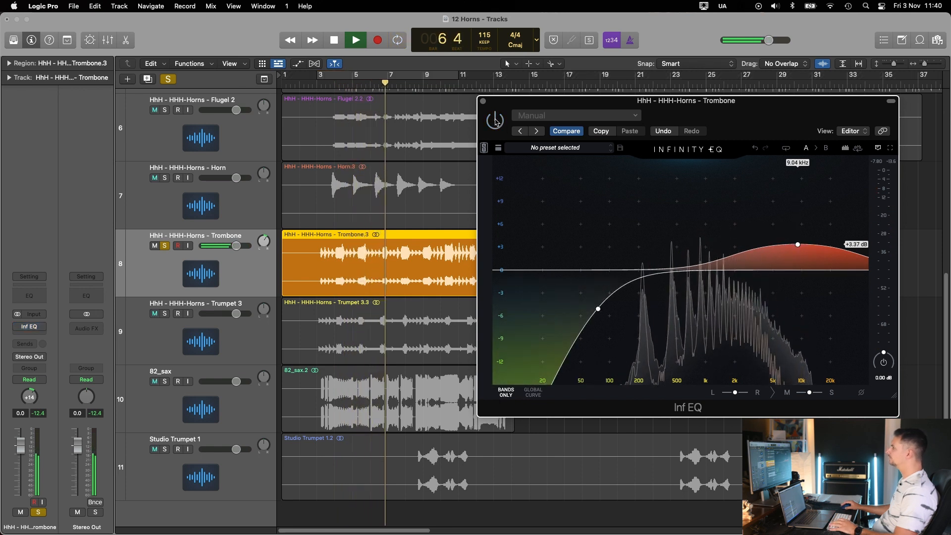
left_click(495, 120)
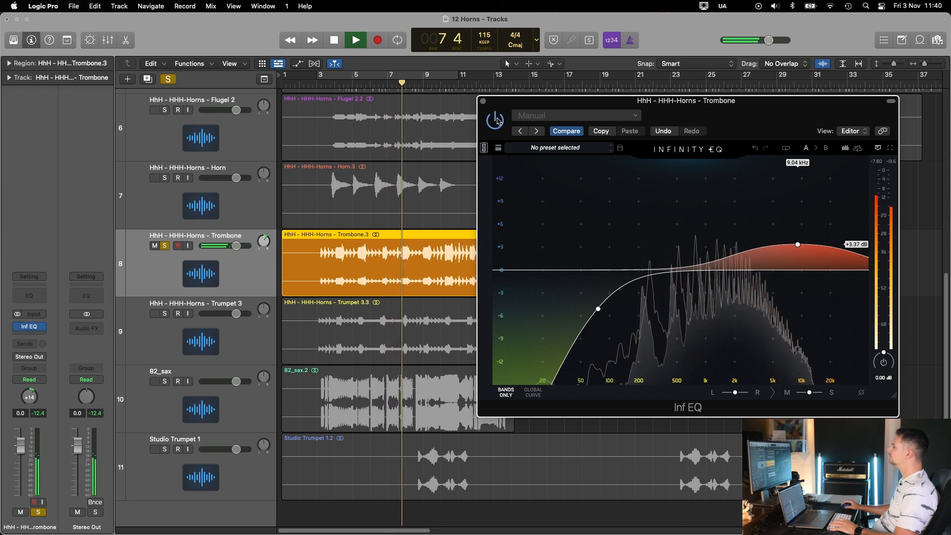
- Cut the Trombone about 1.95 dB at 561 Hz and compare it with the EQ bypassed, replaying from about bar 4
left_click_drag(721, 218, 681, 284)
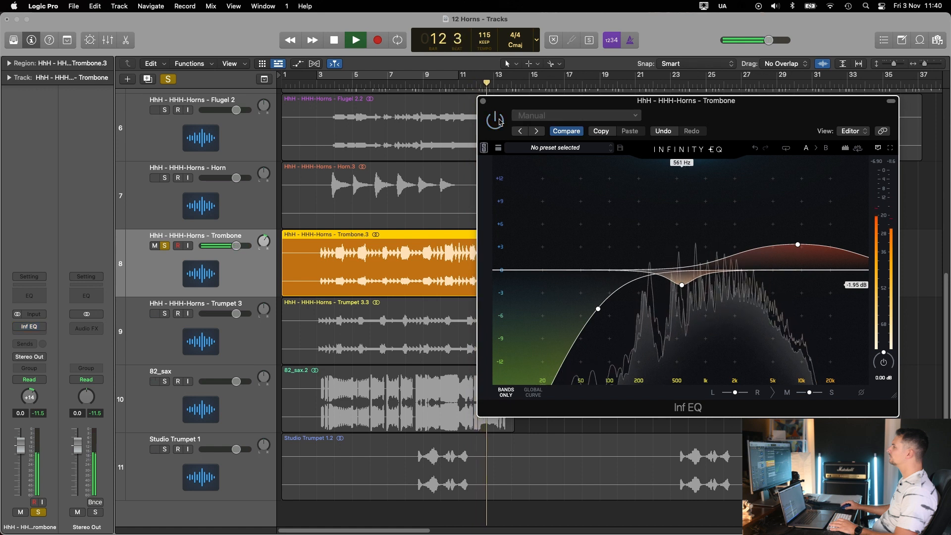
left_click(333, 82)
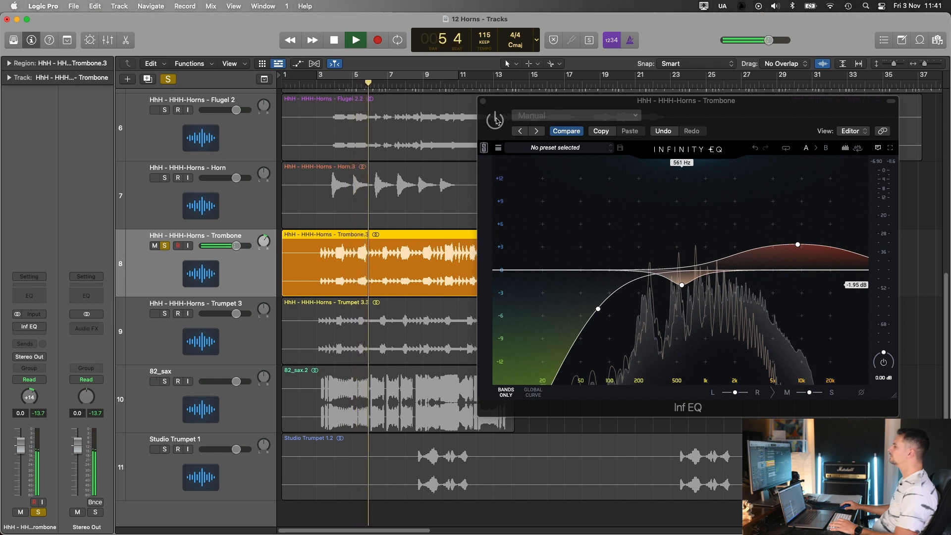
left_click(498, 122)
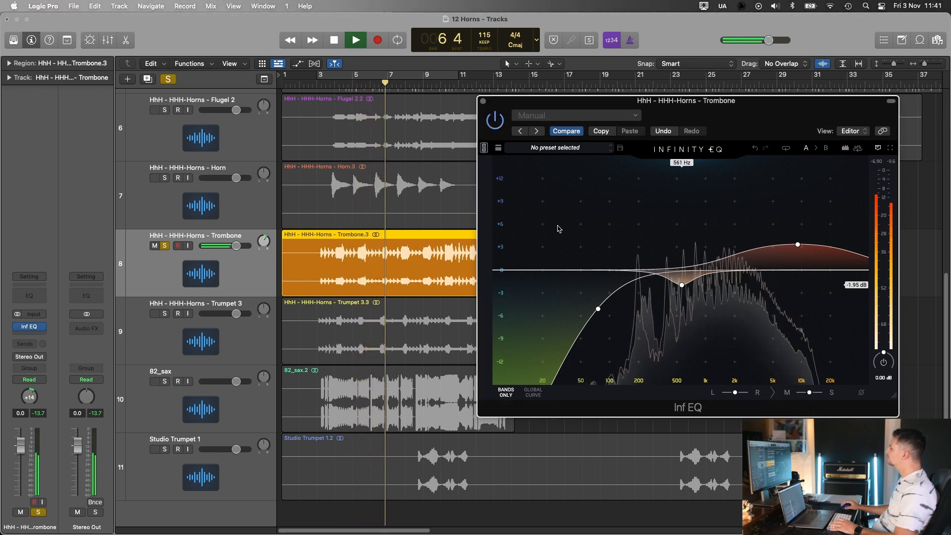
key("space")
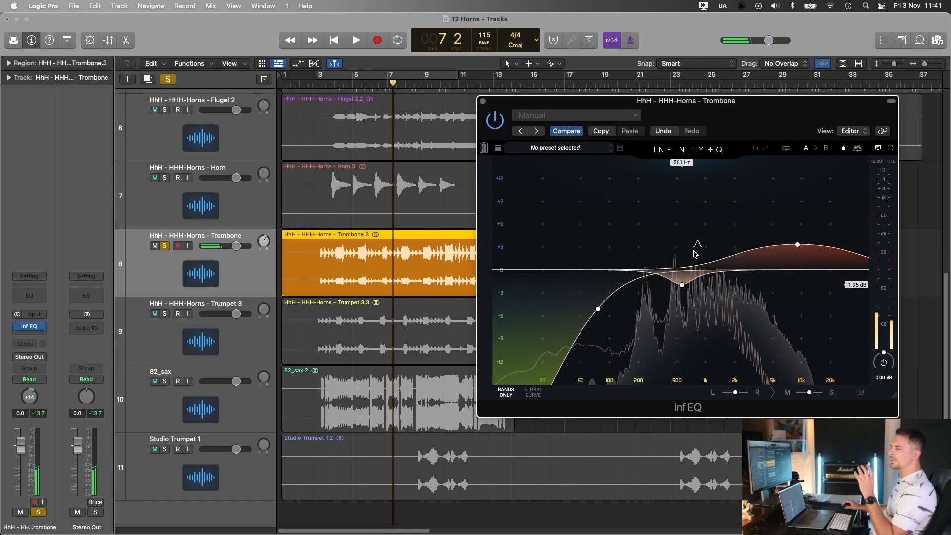
- Adjust the Trombone's mid cut to about 2.14 dB at 588 Hz and its low cut to 70.2 Hz, and close the plug-in window
left_click(682, 286)
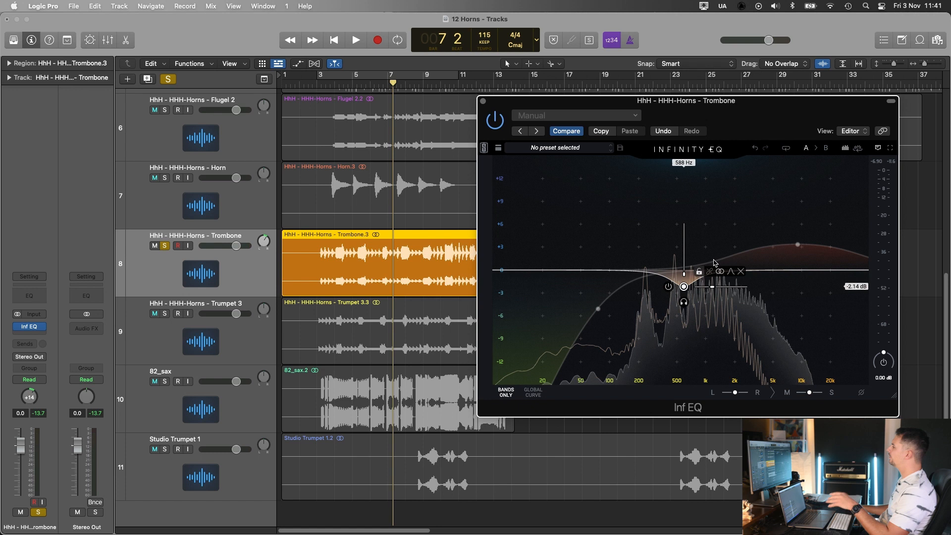
left_click(796, 244)
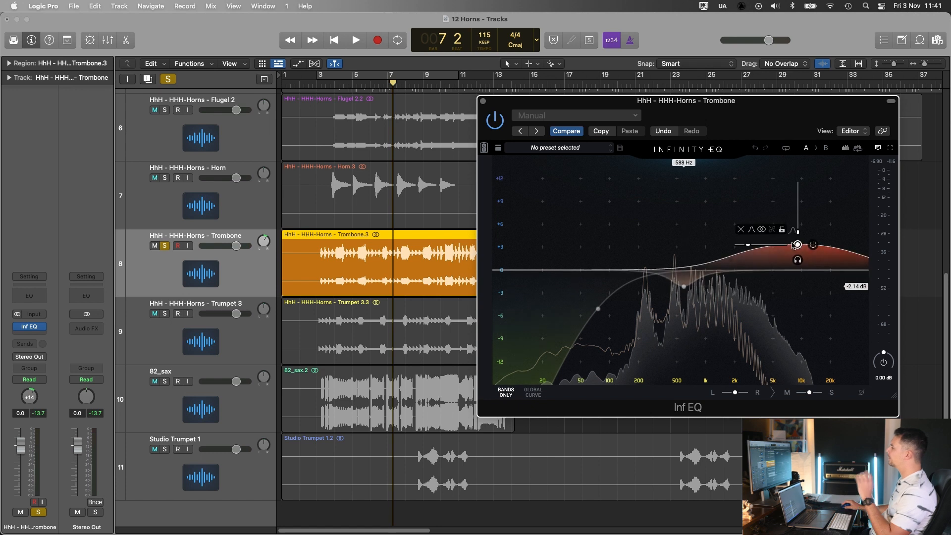
left_click(598, 309)
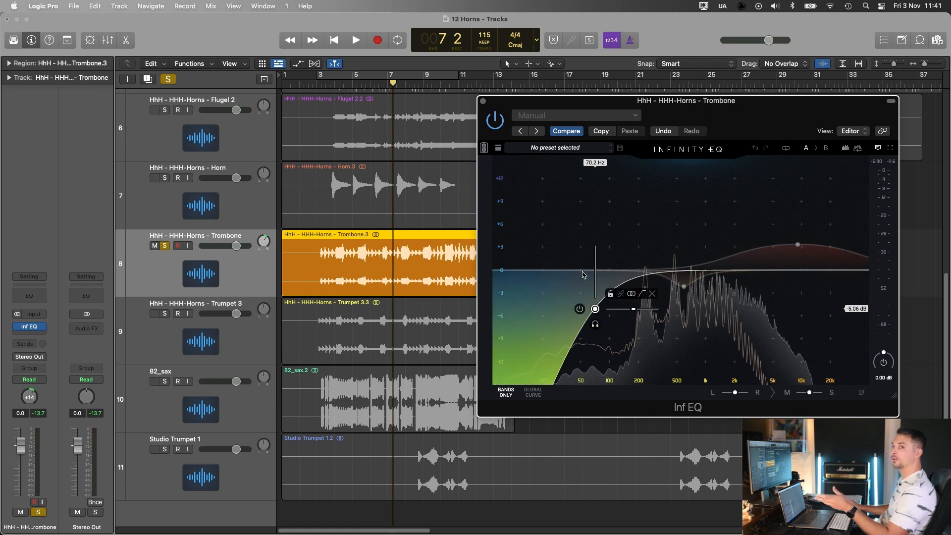
left_click(482, 102)
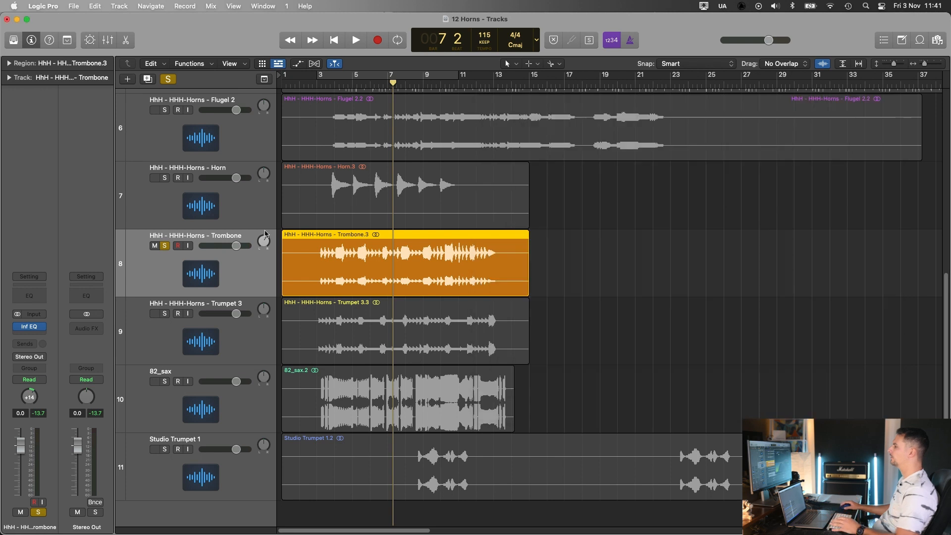
- Solo only HhH - HHH-Horns - Trumpet 3 and play it, turning the cycle from about bar 3 to bar 11 back on
left_click(171, 316)
key("space")
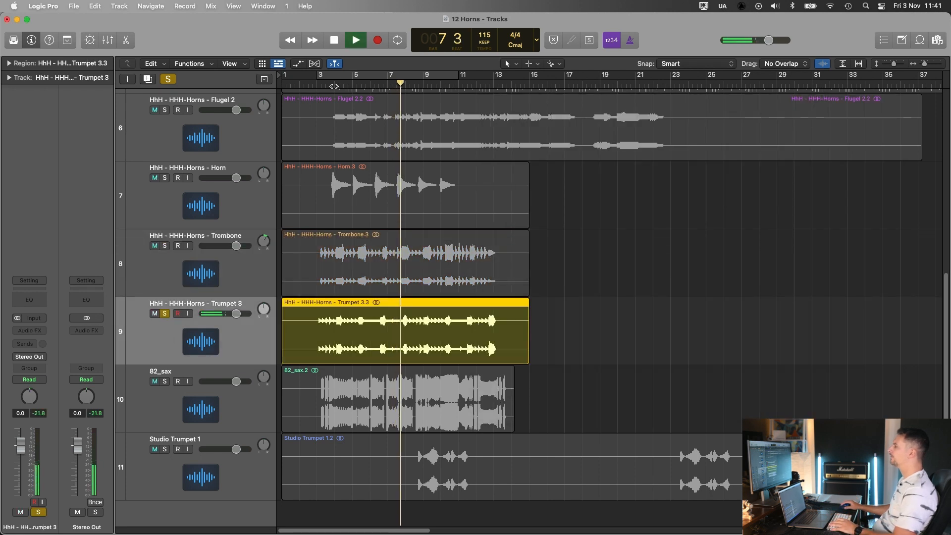
key("c")
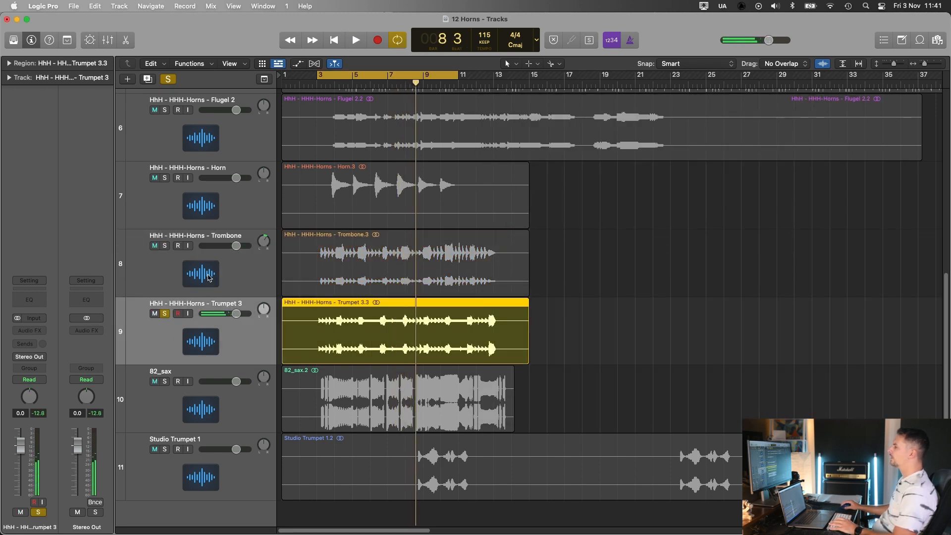
left_click(209, 278)
key("alt+super+v")
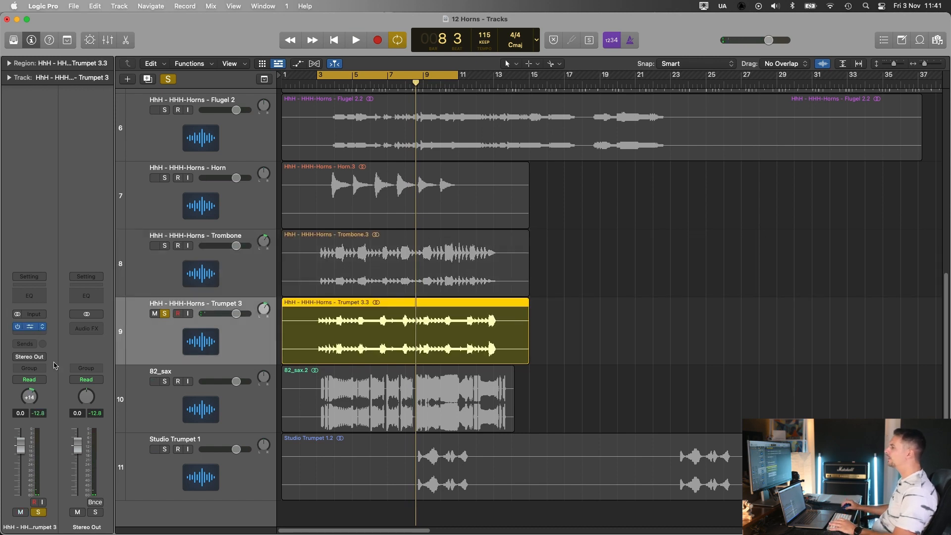
left_click_drag(556, 157, 745, 127)
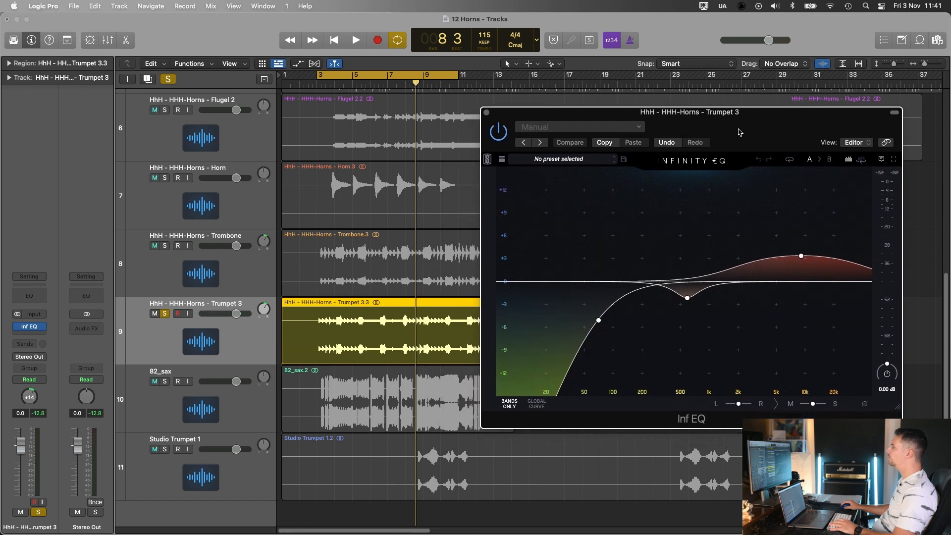
key("space")
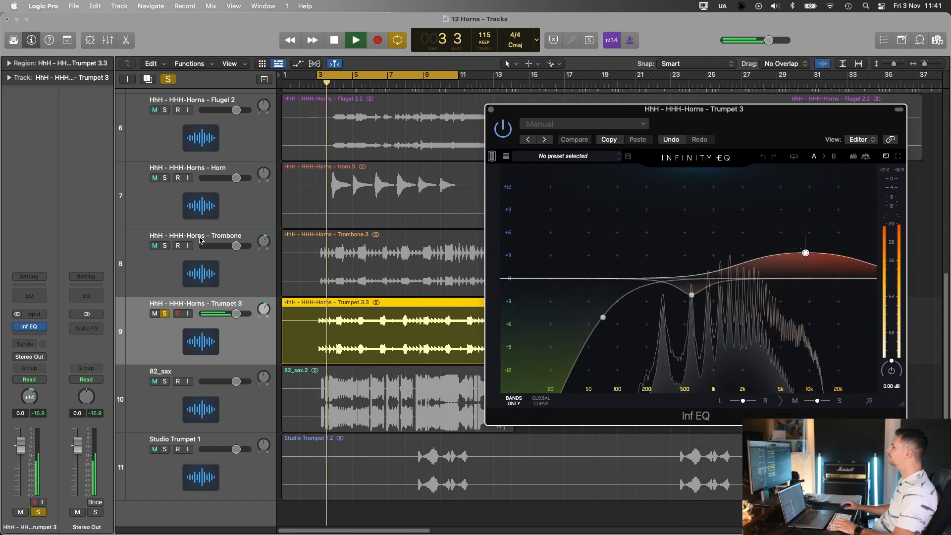
left_click(267, 312, "alt")
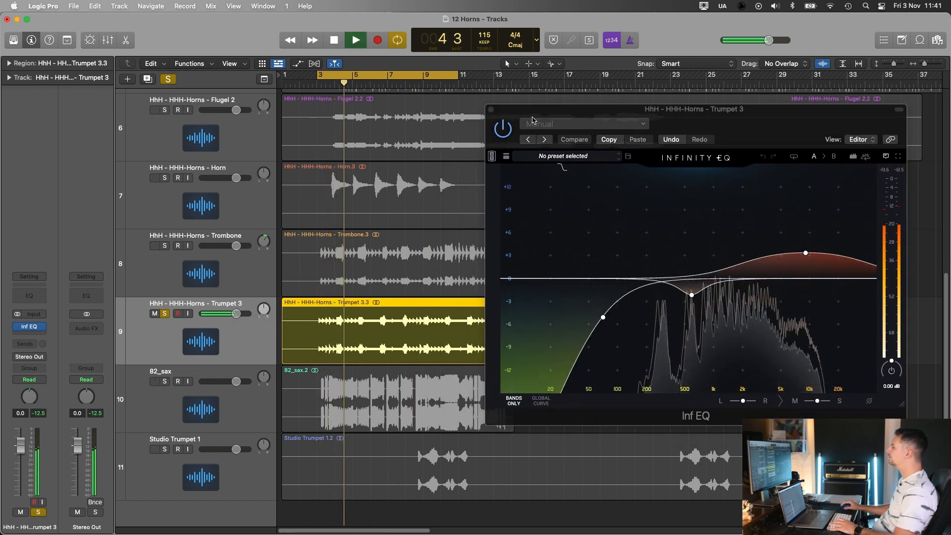
- Delete the 588 Hz mid cut and the 9.04 kHz boost from Trumpet 3's EQ and restart playback
mouse_move(806, 254)
key("space")
left_click(804, 255)
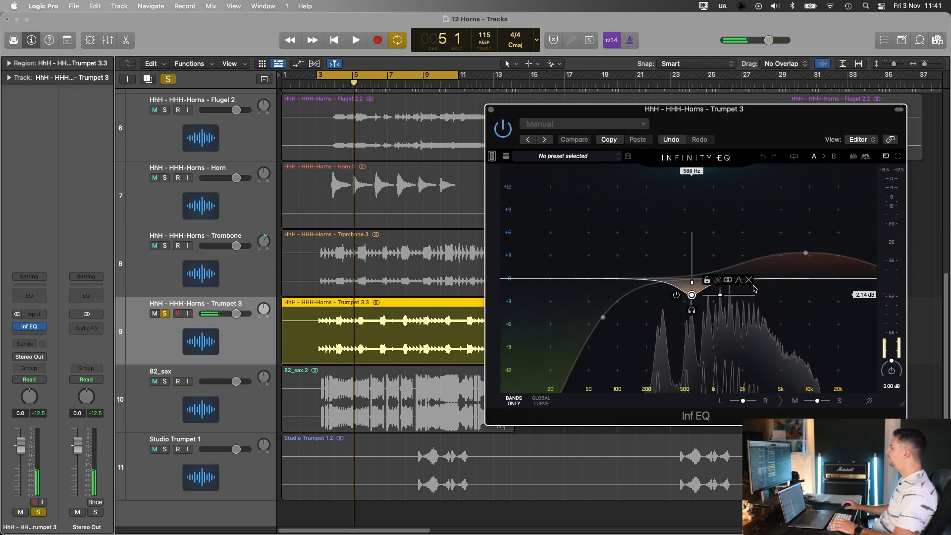
left_click(803, 260)
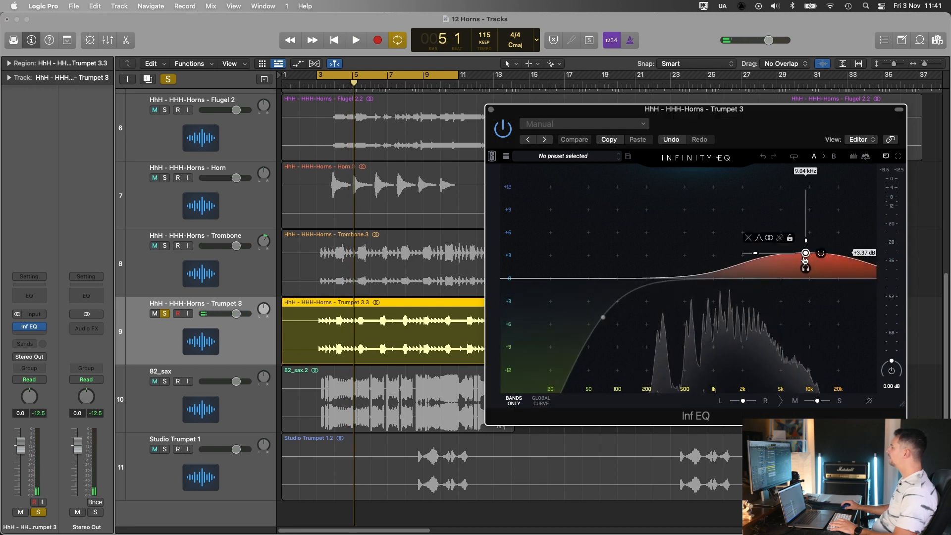
left_click(747, 238)
key("space")
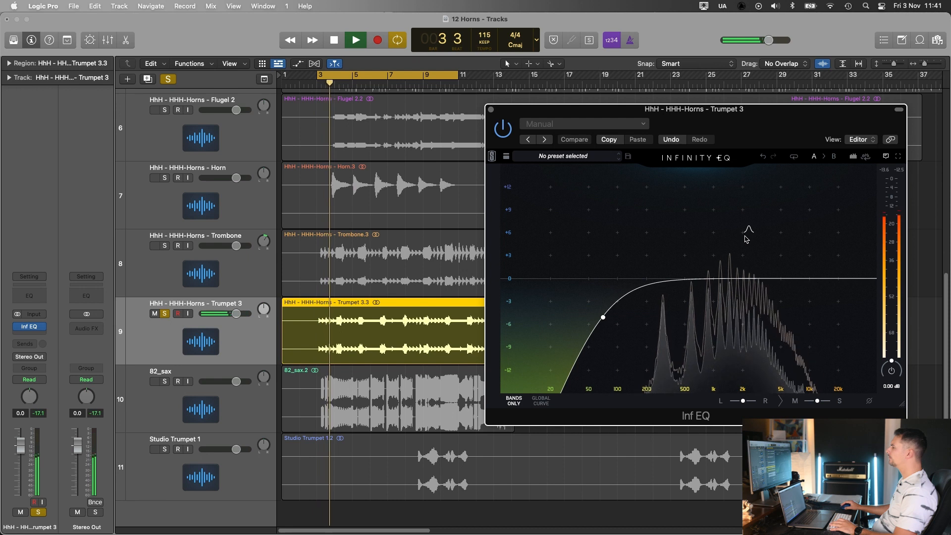
- Cut Trumpet 3's harshness between 2 and 5 kHz and add a high-shelf boost of about 2.53 dB at 7.30 kHz
left_click(752, 239)
left_click_drag(752, 239, 769, 299)
scroll(766, 225, "up", 2)
left_click_drag(816, 263, 796, 259)
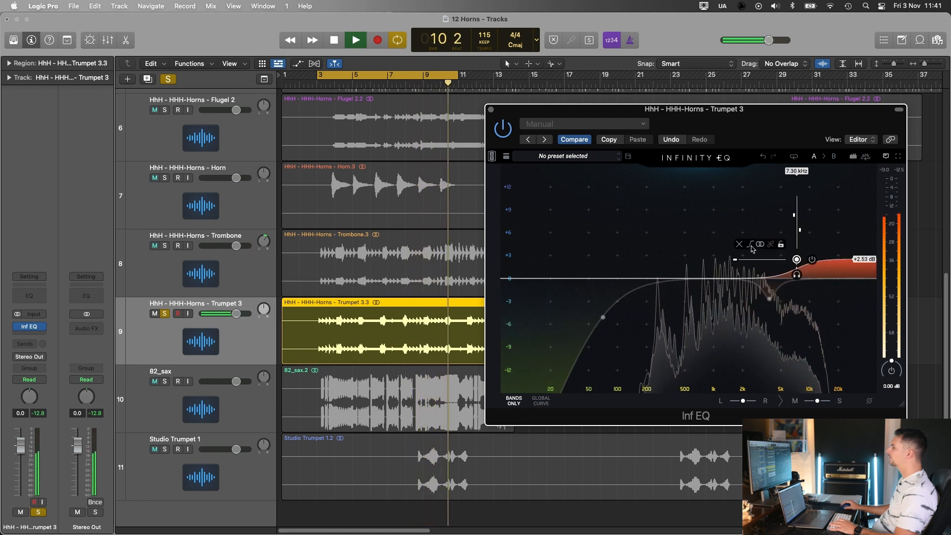
- Stop playback, raise Trumpet 3's low cut to about 77.2 Hz, and close the plug-in window
key("space")
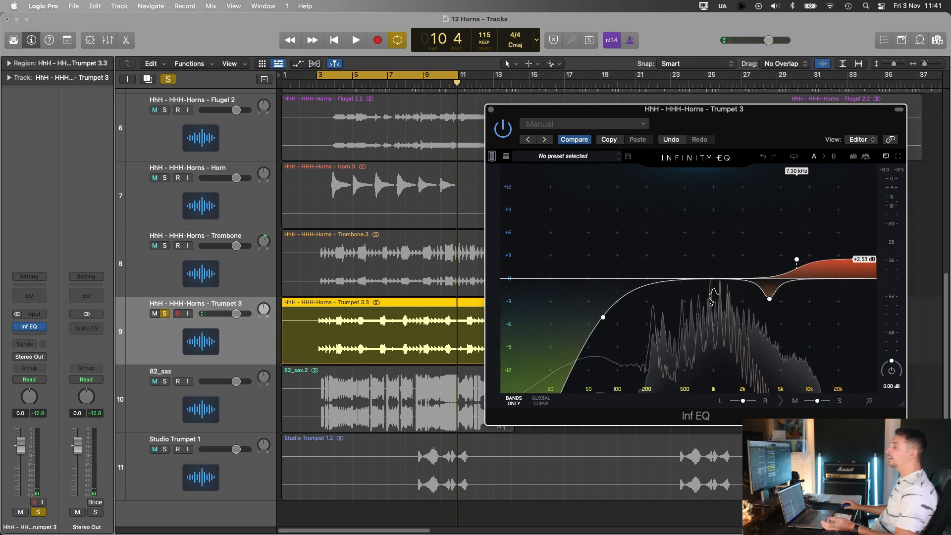
left_click_drag(603, 318, 607, 318)
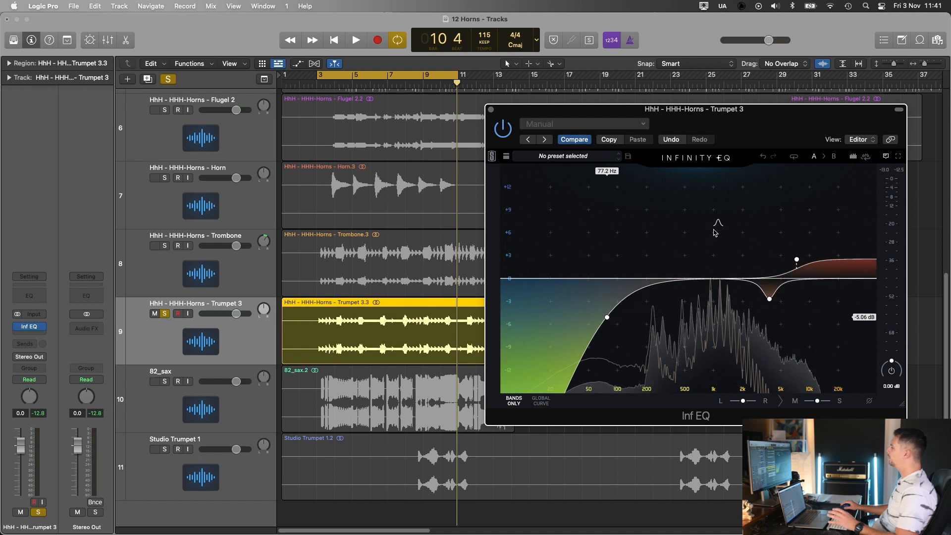
key("super+w")
- Turn the cycle off, solo only 82_sax, select that track, and play it
left_click(440, 78)
left_click(165, 382, "alt")
left_click(168, 398)
key("space")
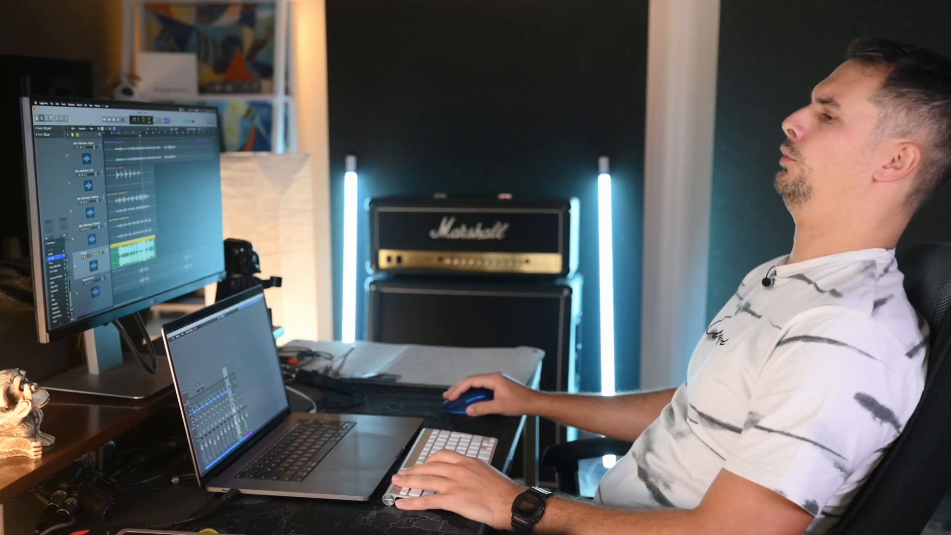
- Insert Infinity EQ on 82_sax and turn the cycle back on, extending its end to about bar 13
left_click(58, 257)
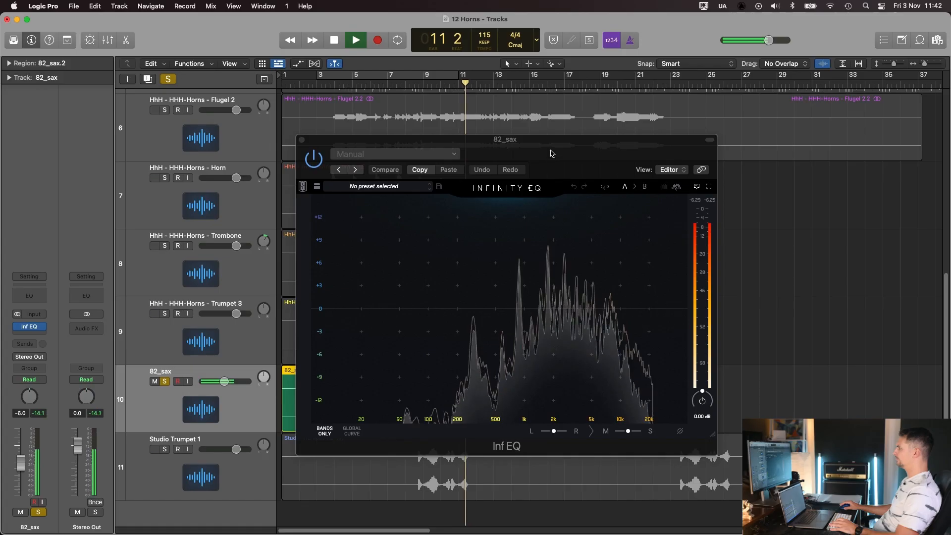
left_click_drag(504, 139, 673, 113)
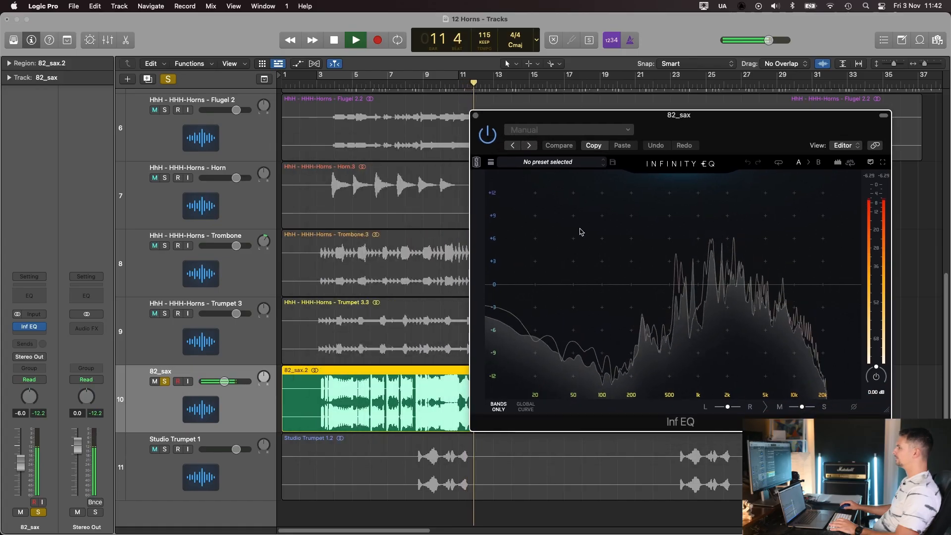
left_click(406, 76)
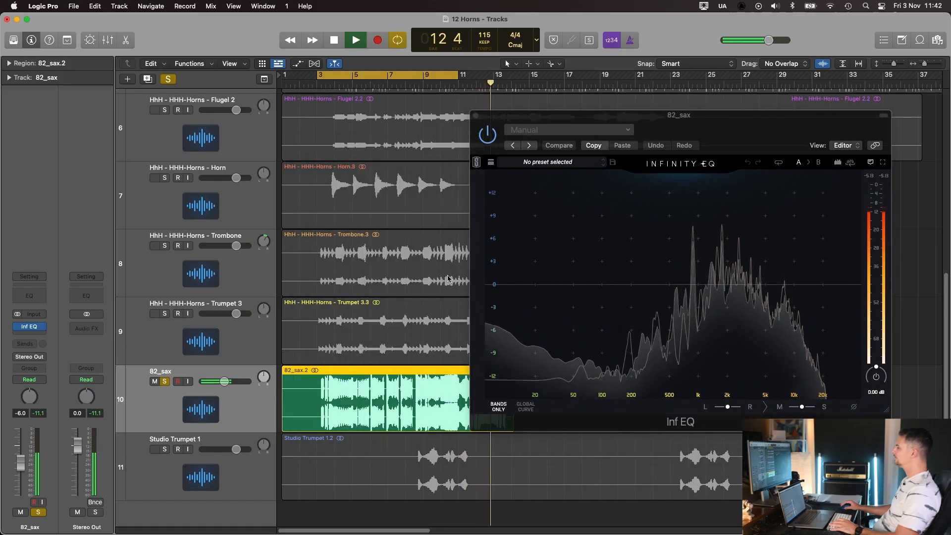
left_click_drag(456, 74, 494, 75)
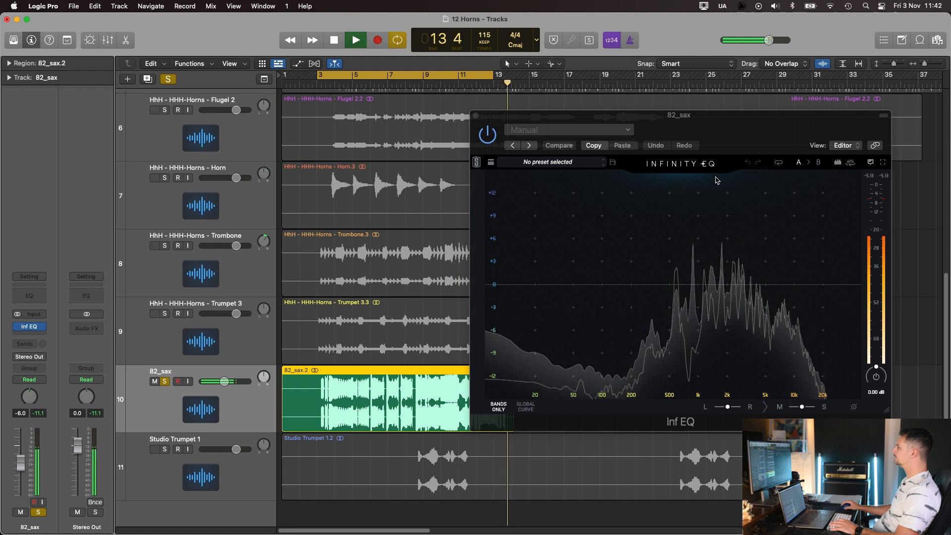
- Add a low cut at about 109 Hz to the 82_sax EQ while playing the cycle from its start
key("space")
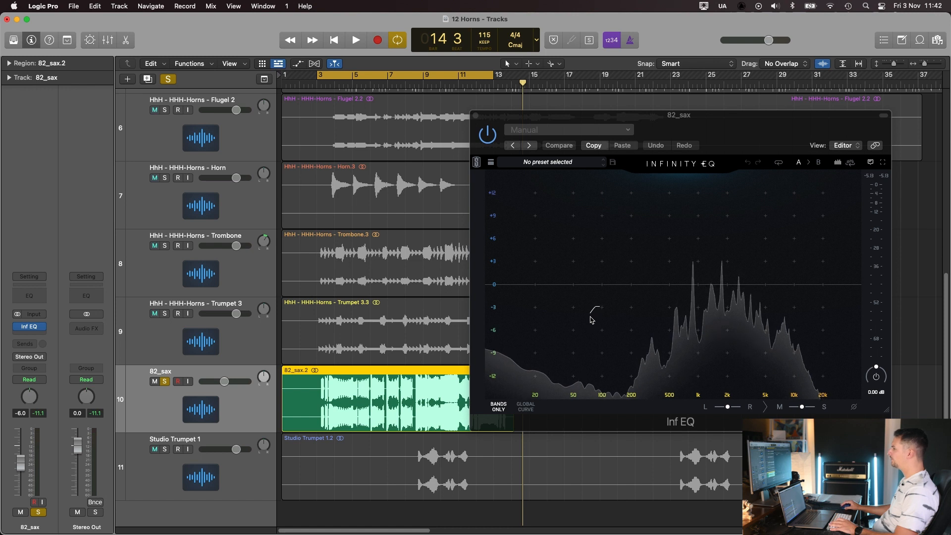
key("space")
left_click(586, 315)
left_click_drag(586, 315, 605, 325)
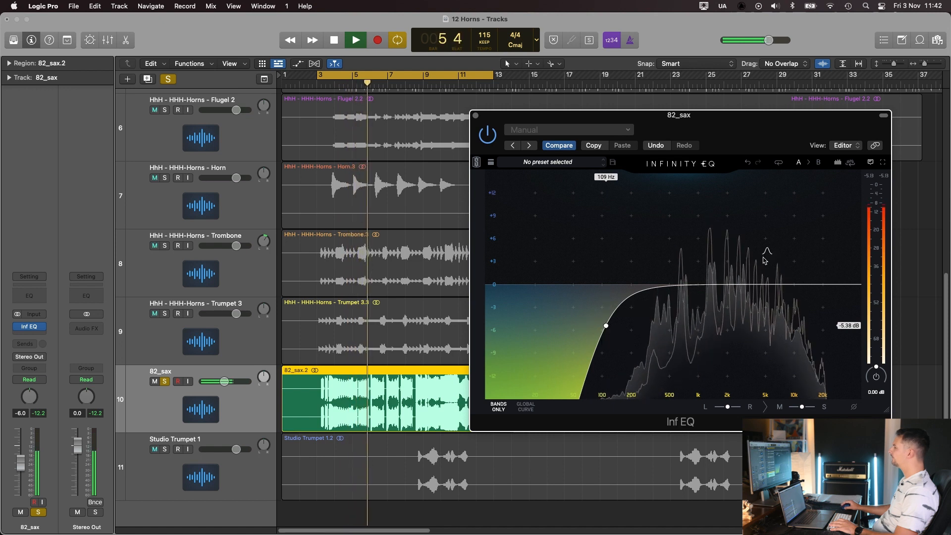
- Cut 82_sax's harshness by about 3.05 dB at 2.86 kHz and about 2.72 dB at 7.04 kHz
key("space")
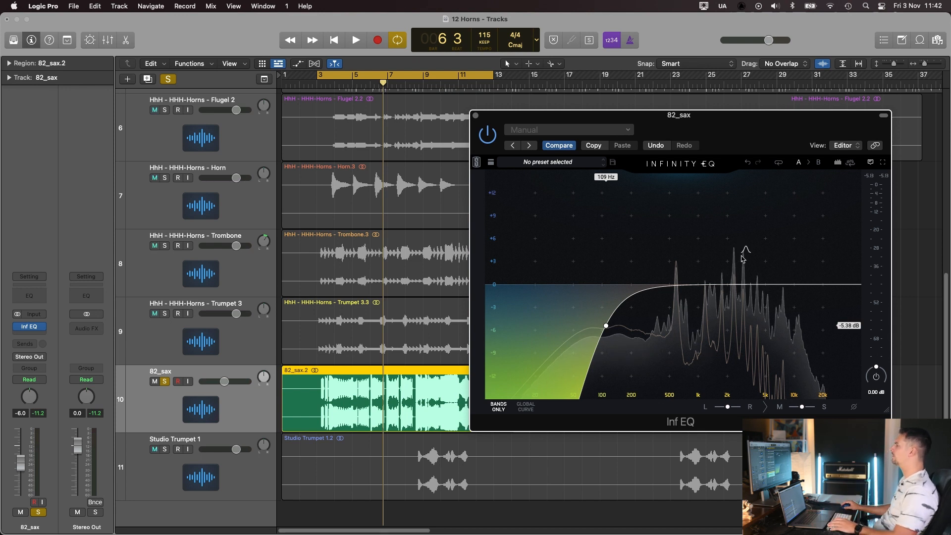
key("space")
left_click(740, 252)
left_click_drag(740, 253, 742, 308)
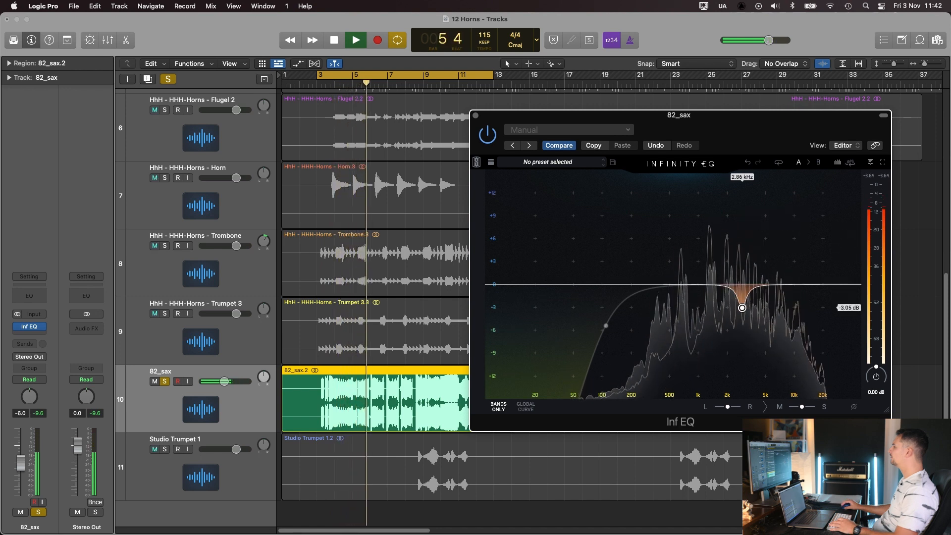
left_click(777, 258)
left_click_drag(777, 258, 779, 305)
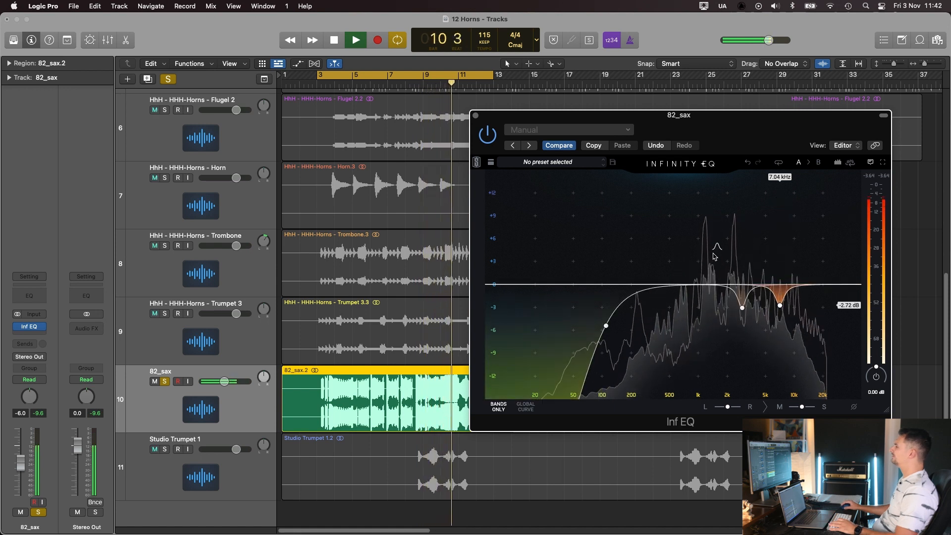
- Retune 82_sax's 2.86 kHz cut into a wider dip of about 3.05 dB at 2.51 kHz
key("space")
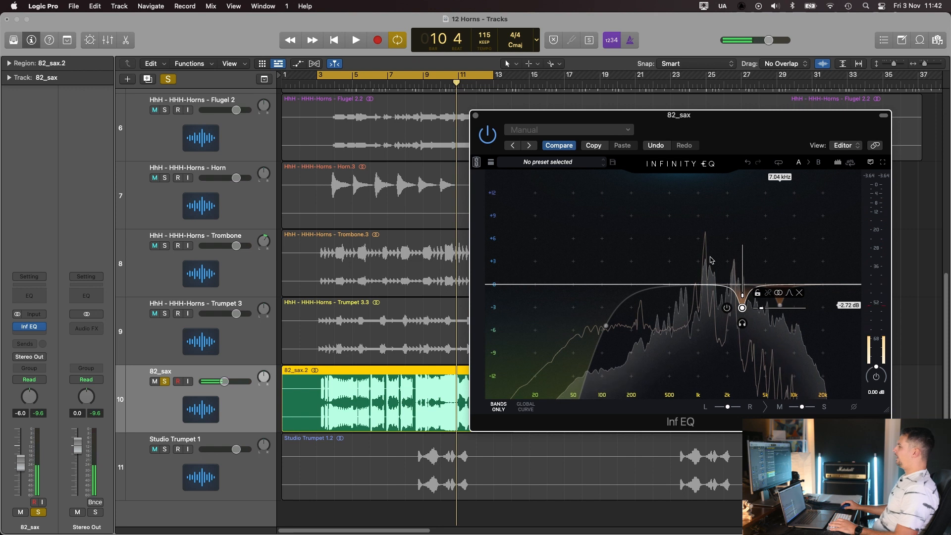
key("space")
double_click(677, 254)
scroll(676, 257, "up", 10)
left_click_drag(676, 256, 737, 308)
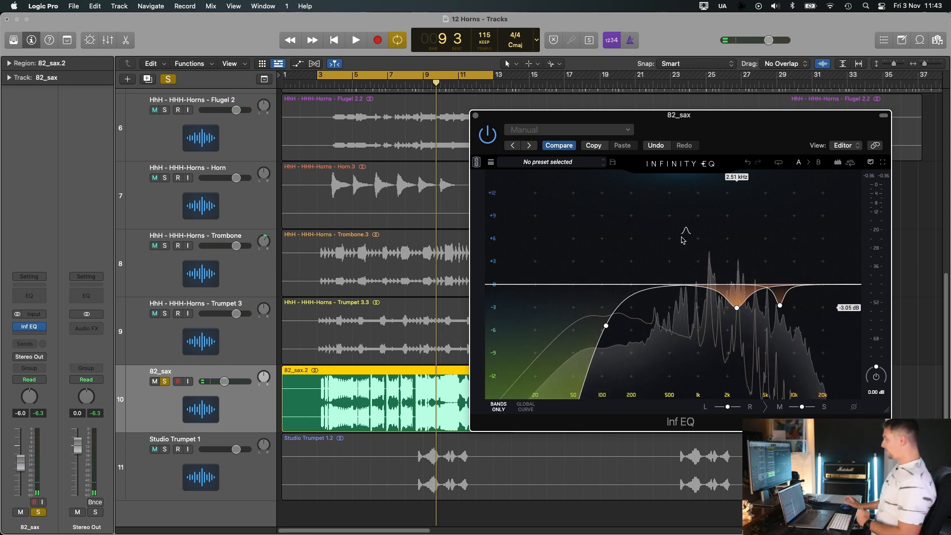
- Move the plug-in window clear of the 82_sax region and compare the track with the EQ bypassed and re-enabled
left_click_drag(756, 135, 765, 122)
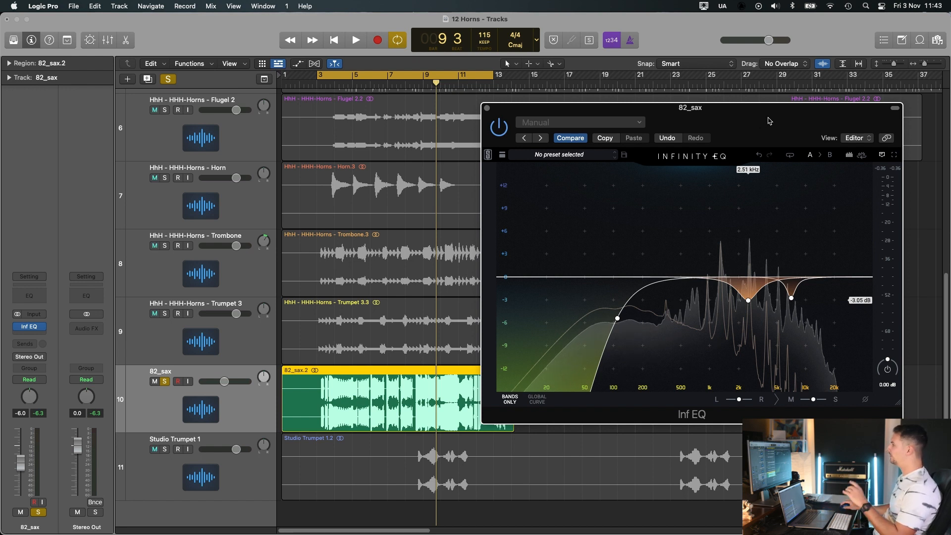
left_click_drag(769, 121, 794, 65)
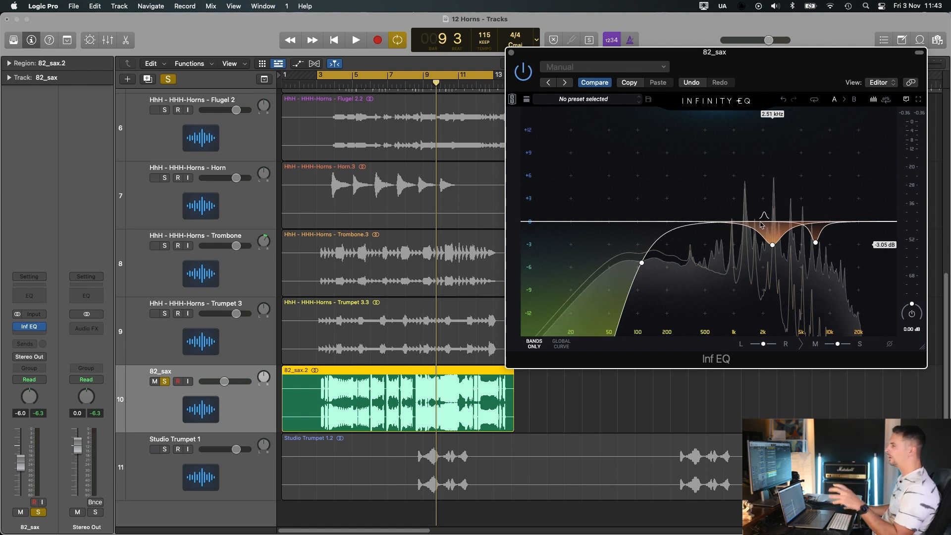
mouse_move(824, 240)
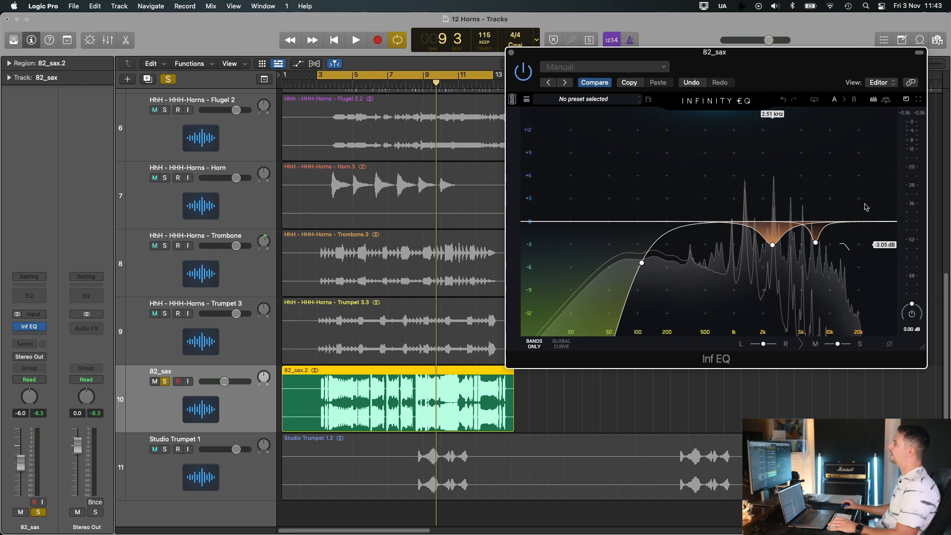
left_click_drag(756, 76, 757, 98)
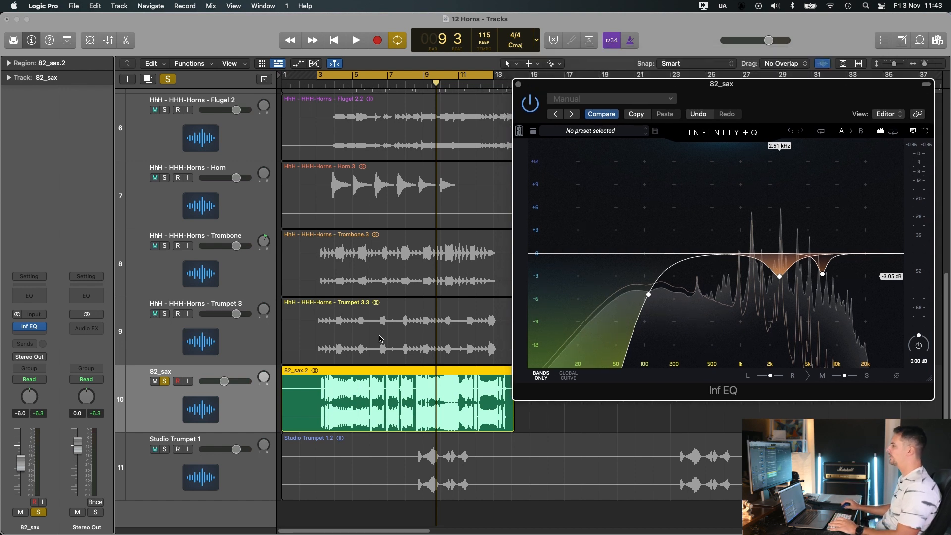
key("space")
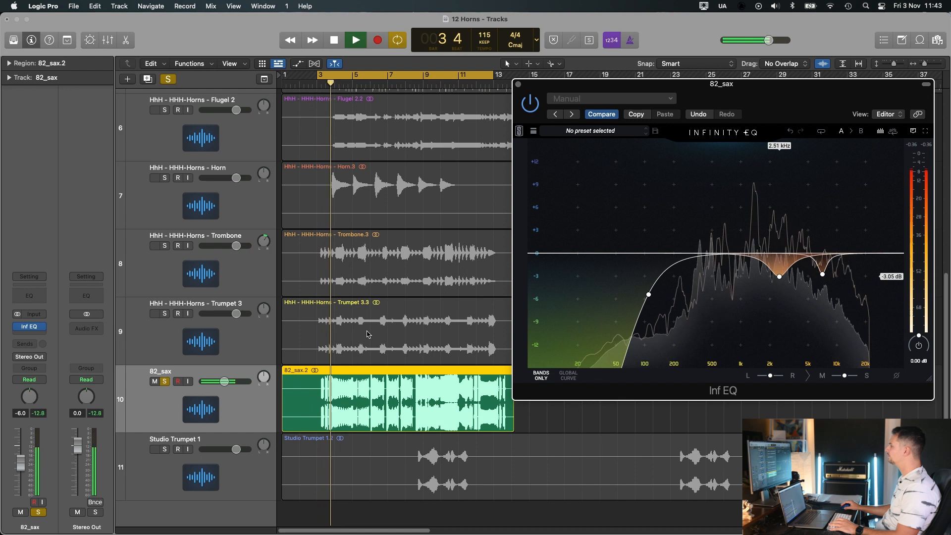
left_click(531, 104)
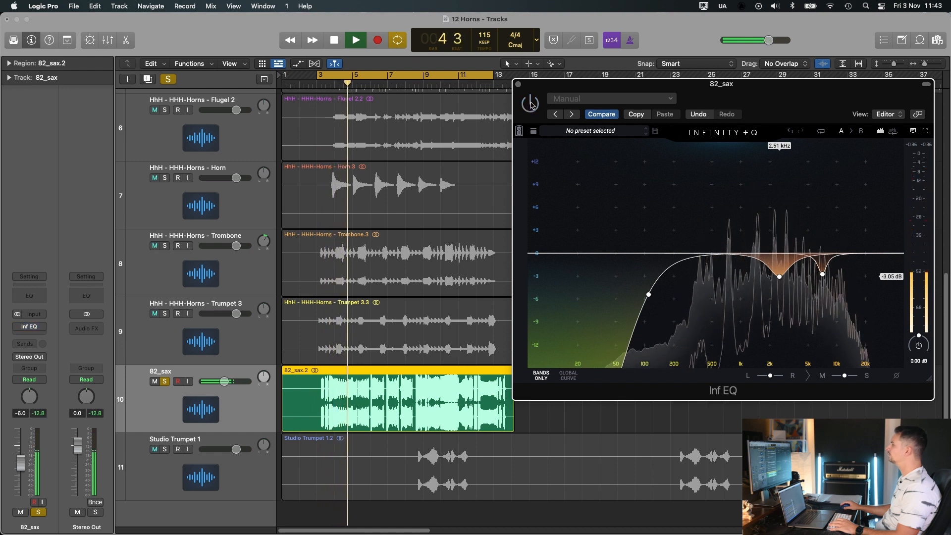
left_click(531, 103)
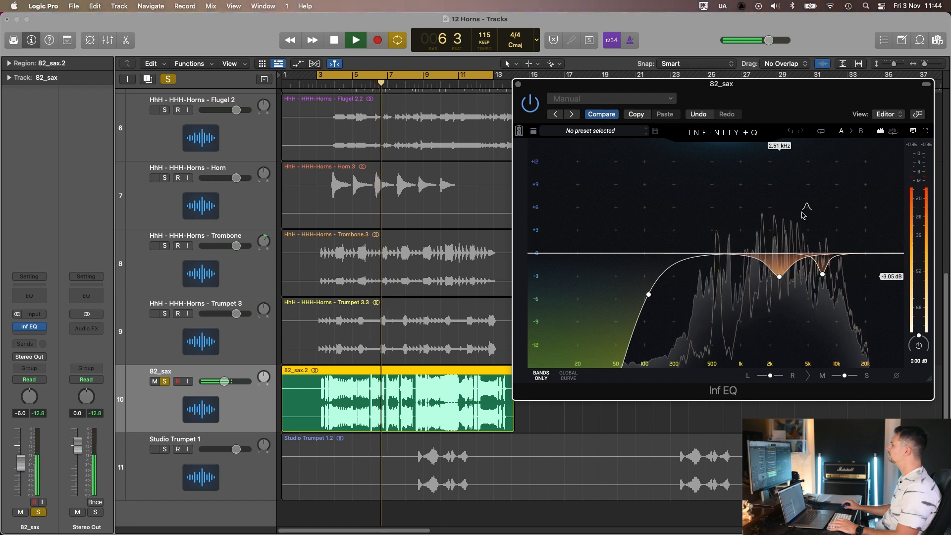
key("space")
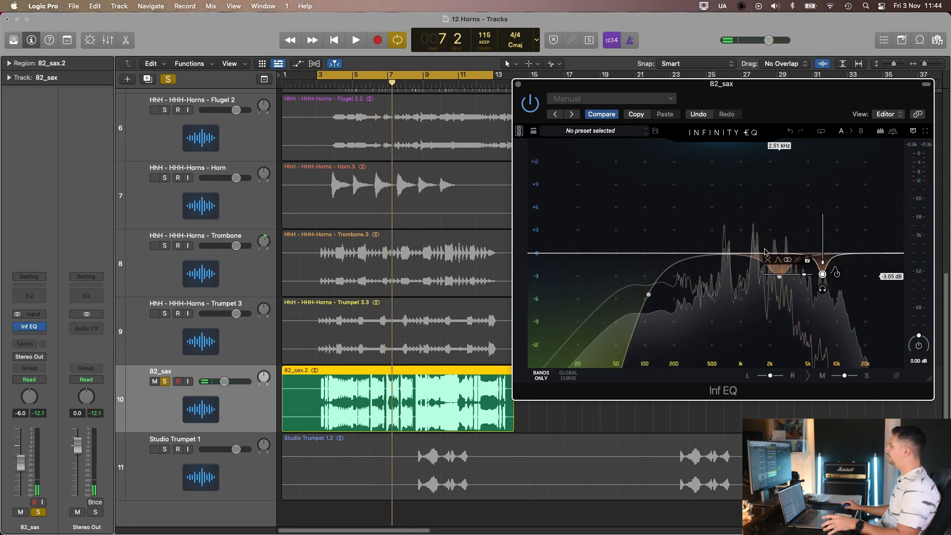
- Insert bx_dynEQ V2 after Infinity EQ on 82_sax and move its window aside
left_click(25, 333)
mouse_move(57, 526)
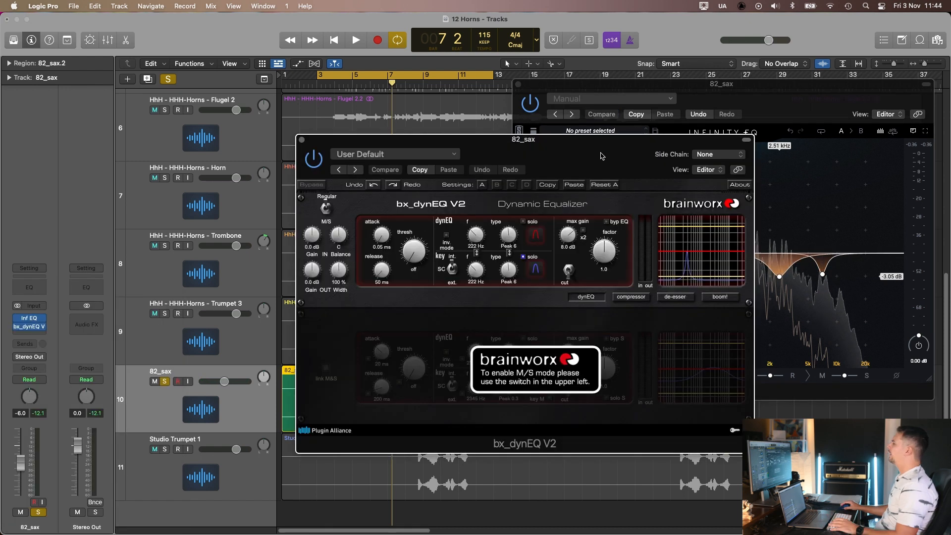
left_click_drag(599, 155, 708, 104)
- Set the 82_sax dynamic EQ to 2298 Hz with a threshold of -23.2 dB during playback, and close its window
key("space")
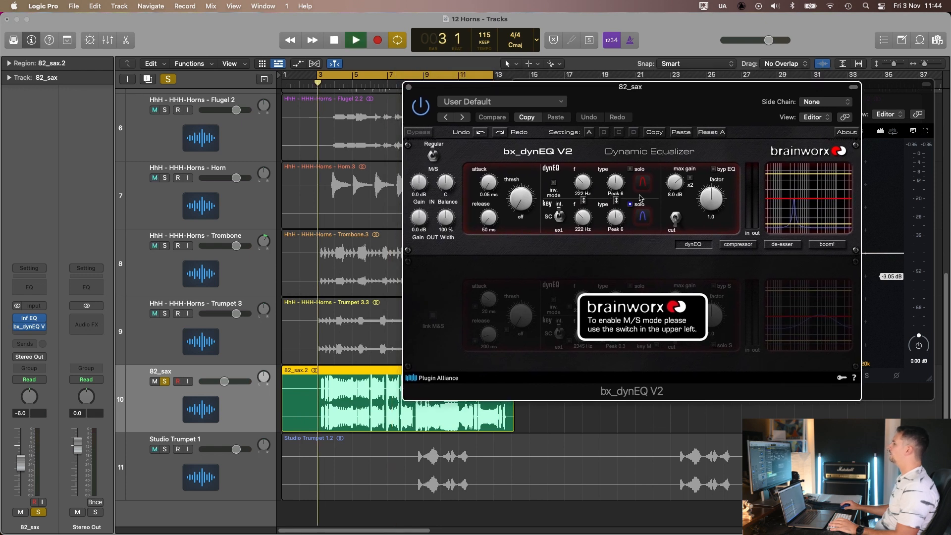
left_click_drag(582, 184, 585, 162)
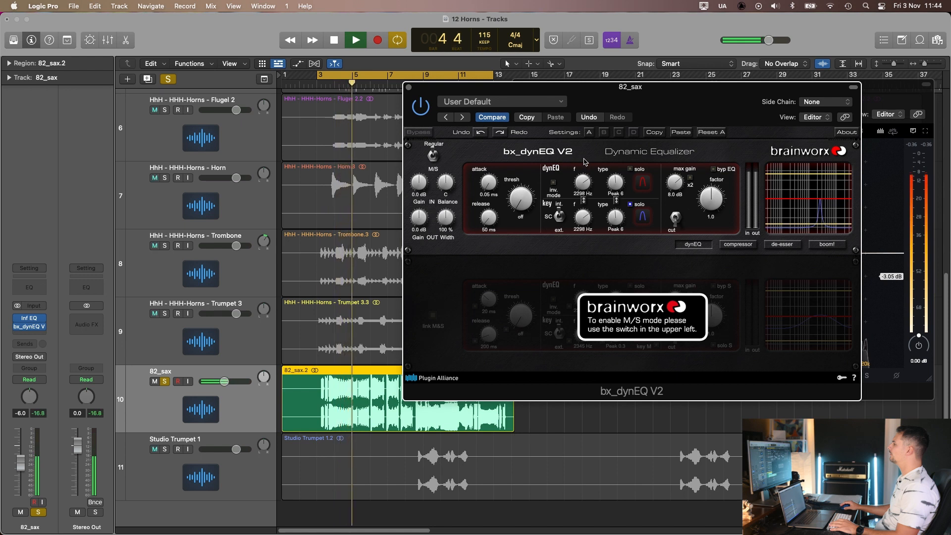
left_click_drag(530, 163, 528, 172)
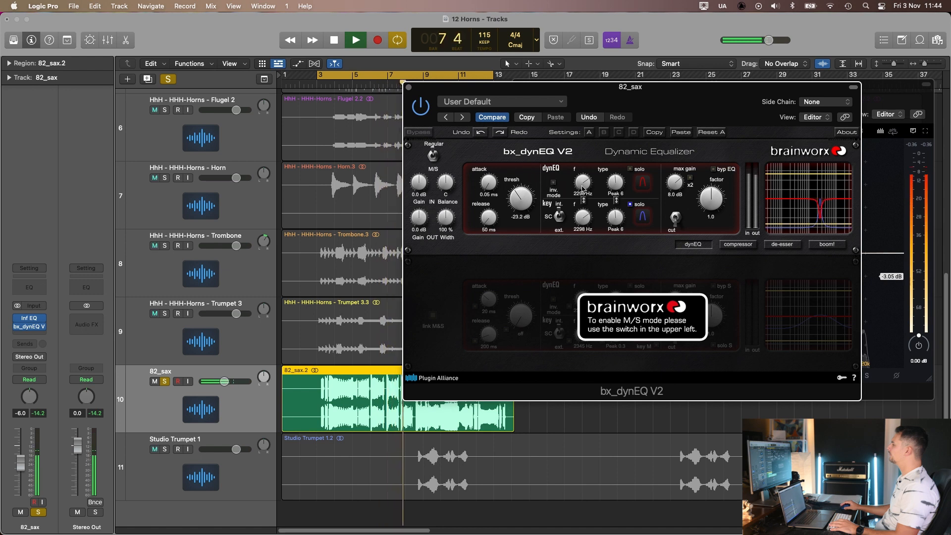
left_click(409, 88)
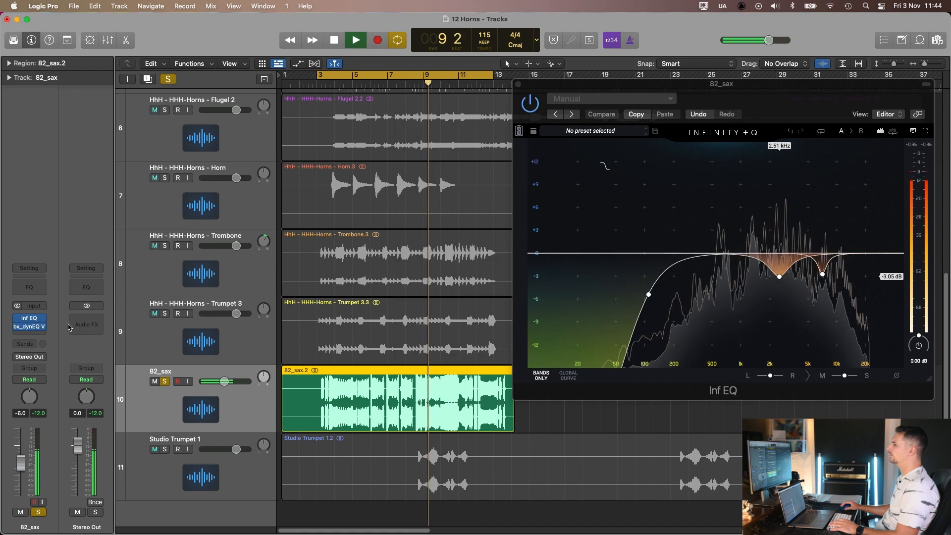
- Duplicate bx_dynEQ V2 on 82_sax and sweep the copy's soloed key filter up to about 4908 Hz during playback
key("space")
left_click(29, 327)
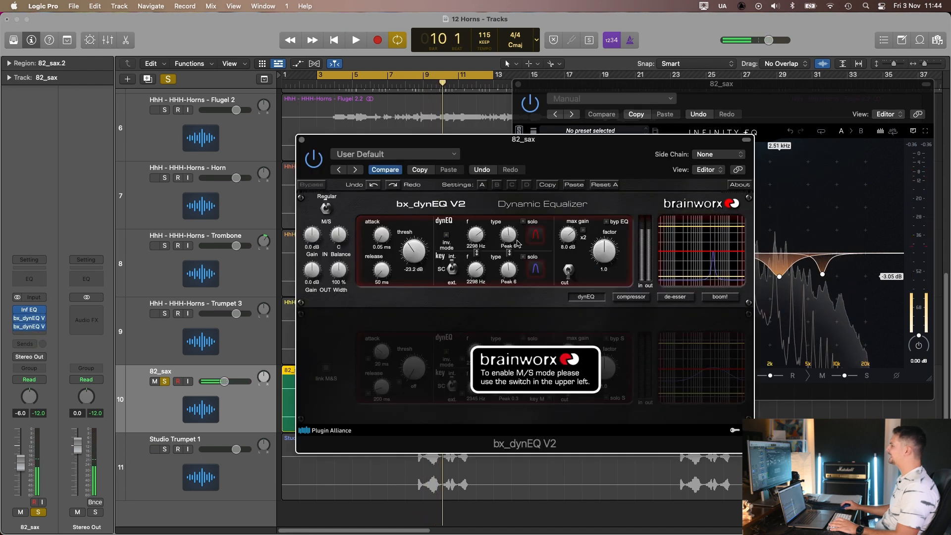
left_click(523, 257)
key("space")
left_click_drag(477, 242, 477, 232)
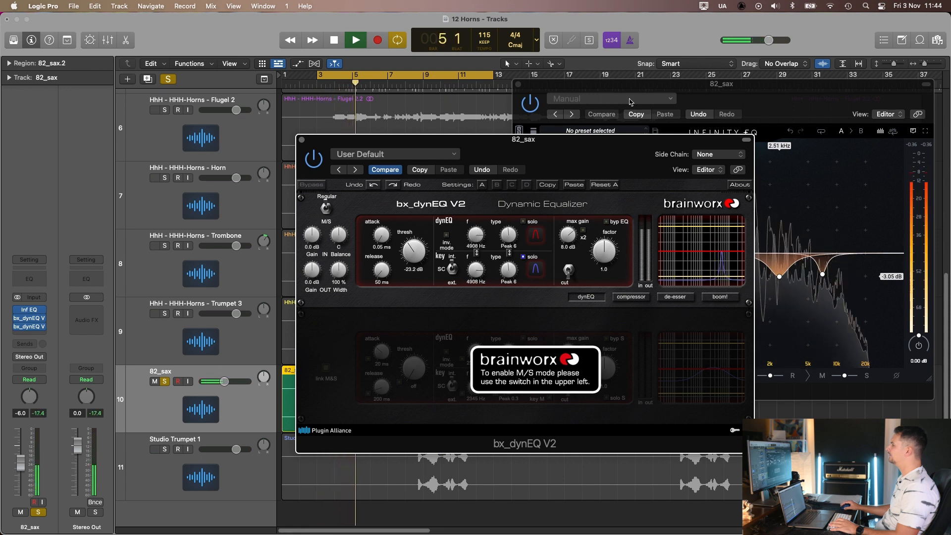
- Move the cycle range to bars 9 to 19 and shift the dynamic EQ window aside
left_click_drag(426, 76, 506, 77)
left_click_drag(522, 147, 590, 147)
left_click_drag(438, 77, 465, 77)
left_click_drag(650, 156, 680, 154)
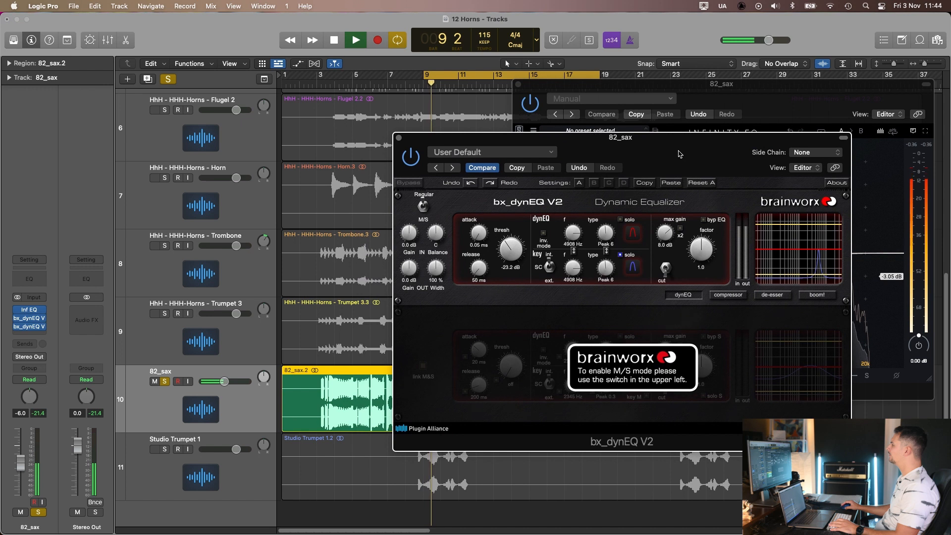
- Set the second 82_sax dynamic EQ to 4827 Hz with a threshold of -32.3 dB, and close both plug-in windows
key("space")
left_click_drag(580, 232, 576, 232)
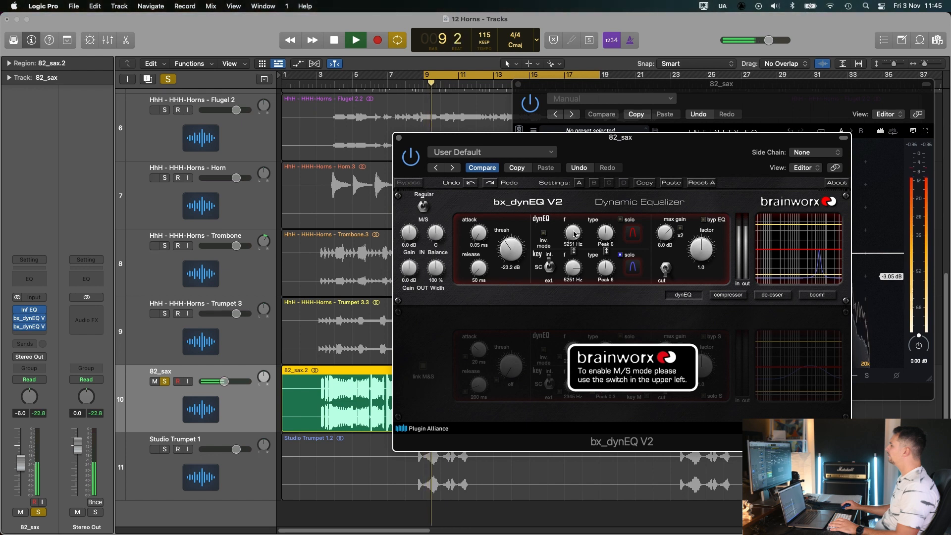
left_click_drag(511, 248, 513, 254)
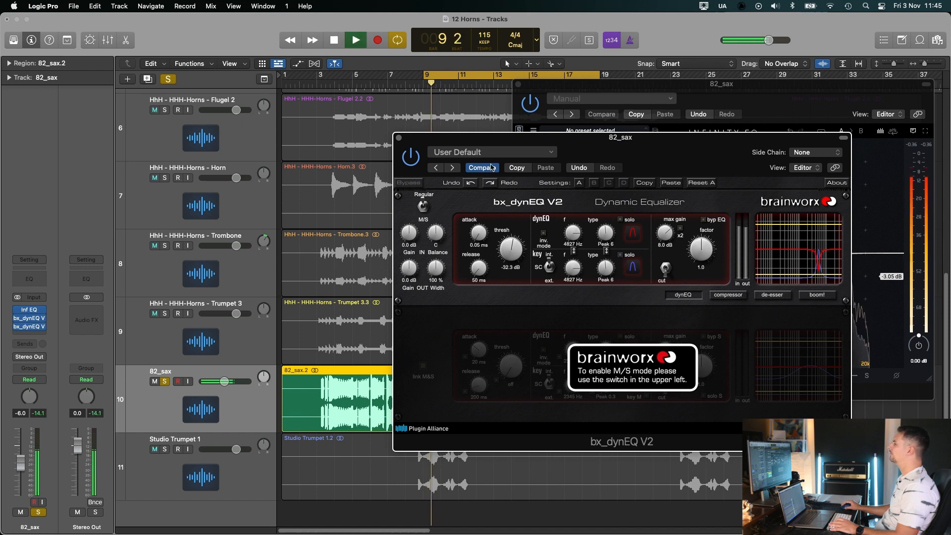
key("space")
left_click(398, 138)
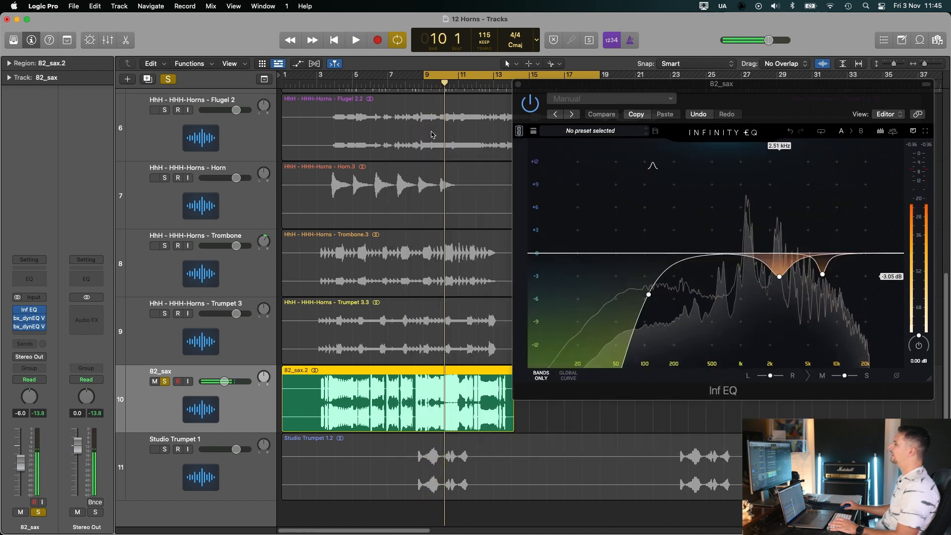
left_click(520, 85)
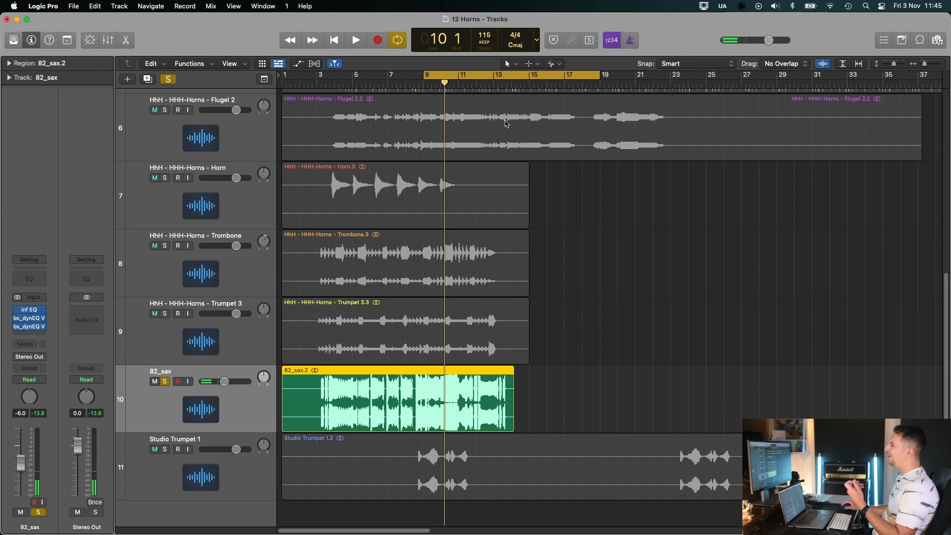
- Unsolo 82_sax and solo Studio Trumpet 1, keeping the cycle range switched on
left_click(509, 75)
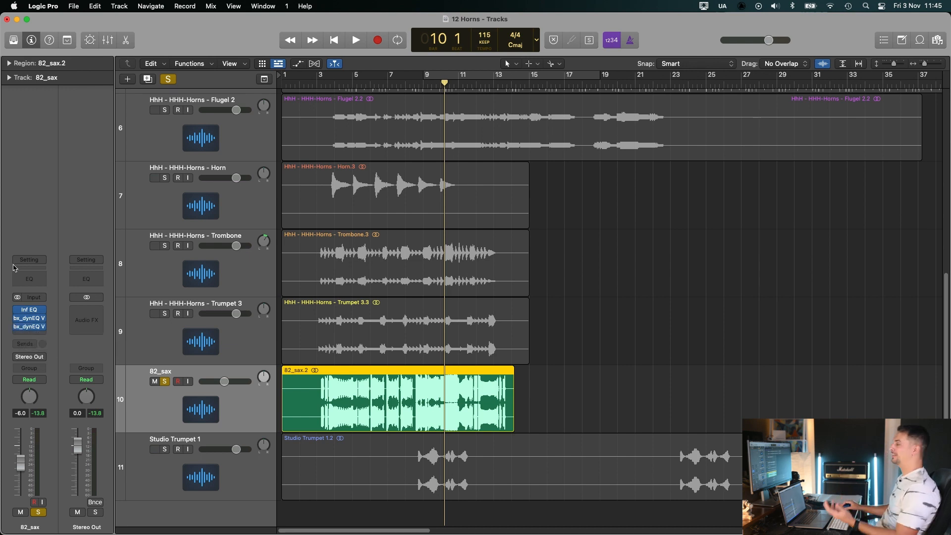
scroll(594, 297, "down", 2)
left_click(555, 78)
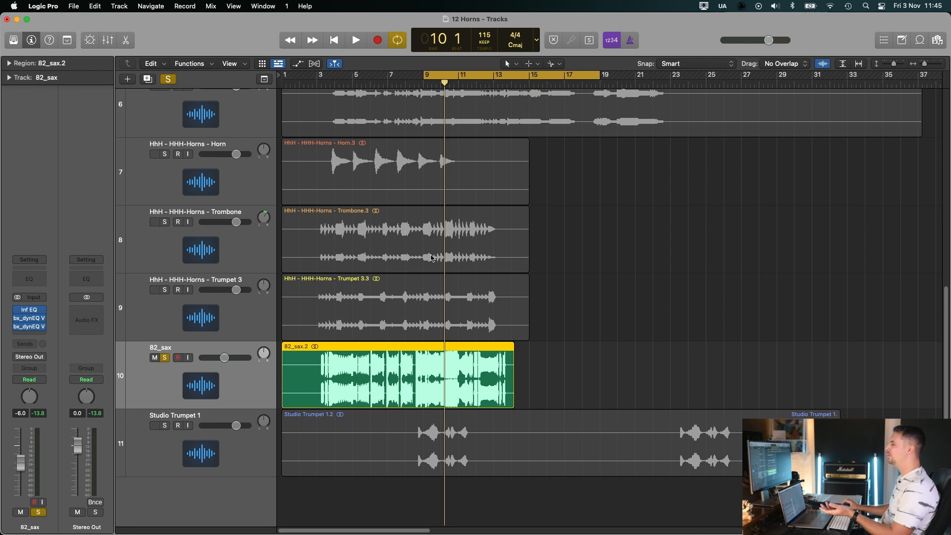
left_click(270, 447)
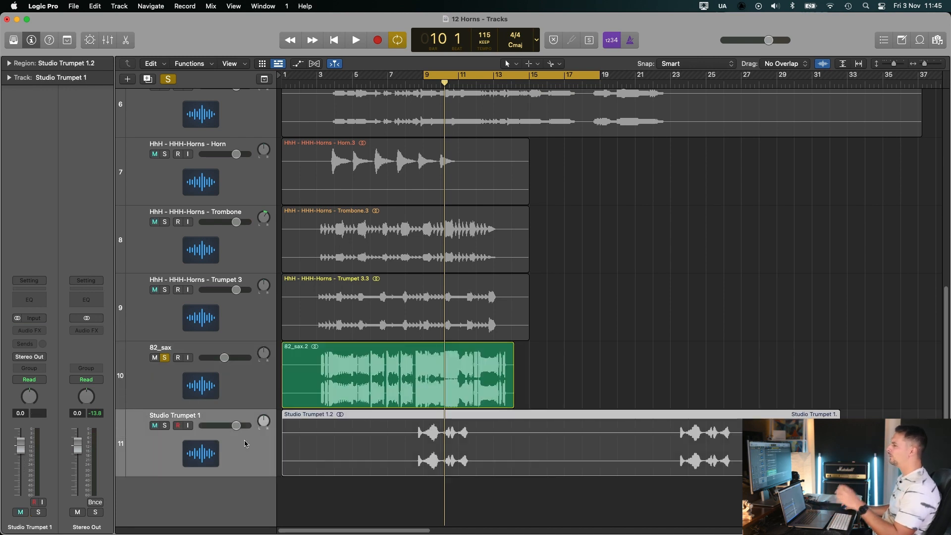
left_click(165, 358)
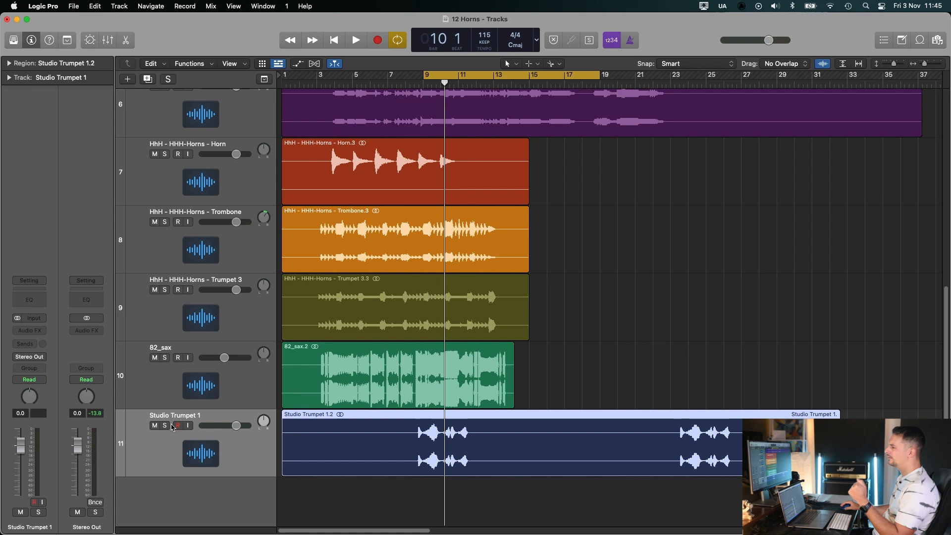
left_click(166, 425)
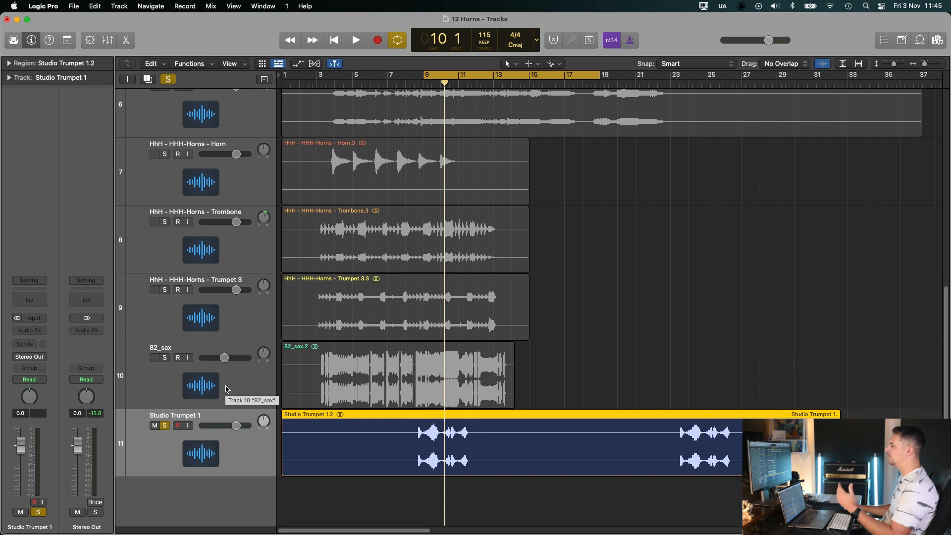
- Trim the end of the Studio Trumpet 1 region to shortly after bar 12 and shorten the cycle range to end at bar 13
key("space")
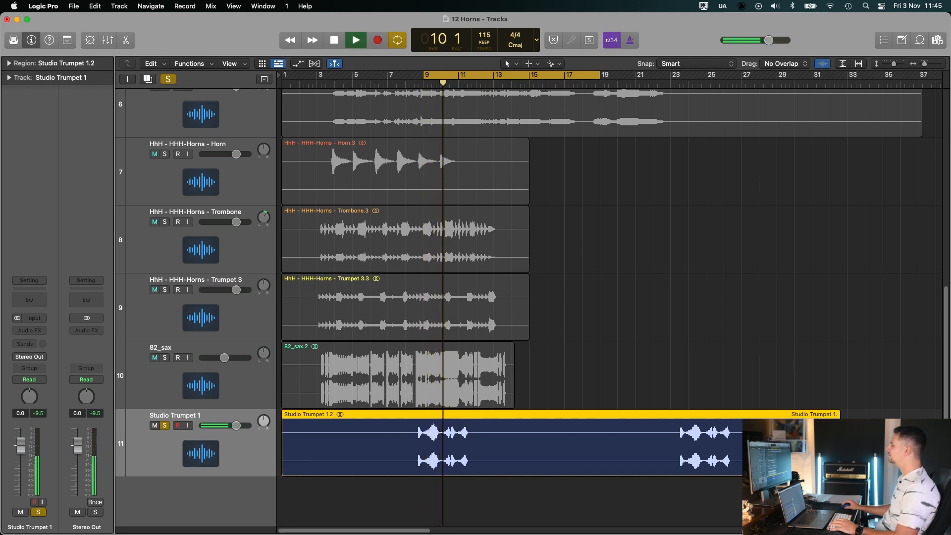
left_click_drag(840, 466, 477, 478)
key("space")
left_click_drag(599, 76, 490, 90)
left_click(192, 386)
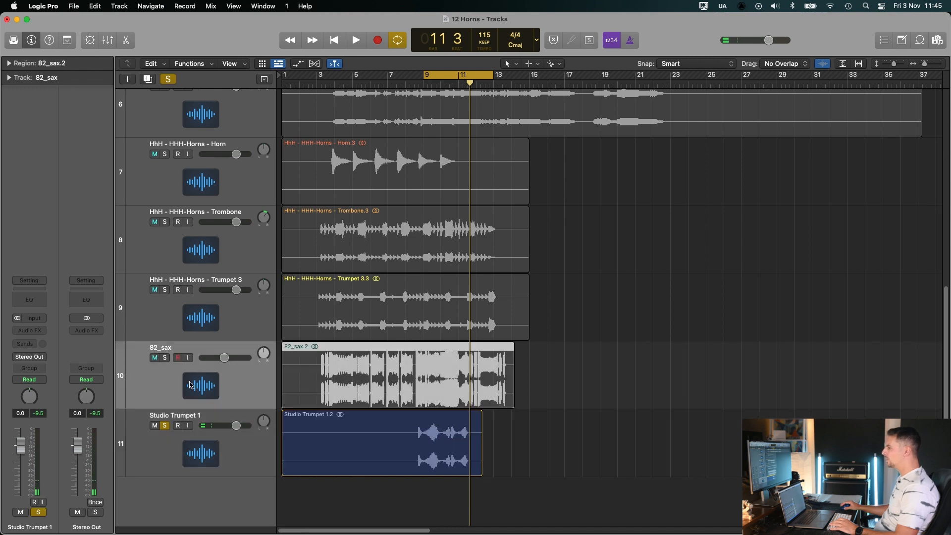
- Insert a stereo Infinity EQ on Studio Trumpet 1, start playback and move the plug-in window aside
left_click(185, 436)
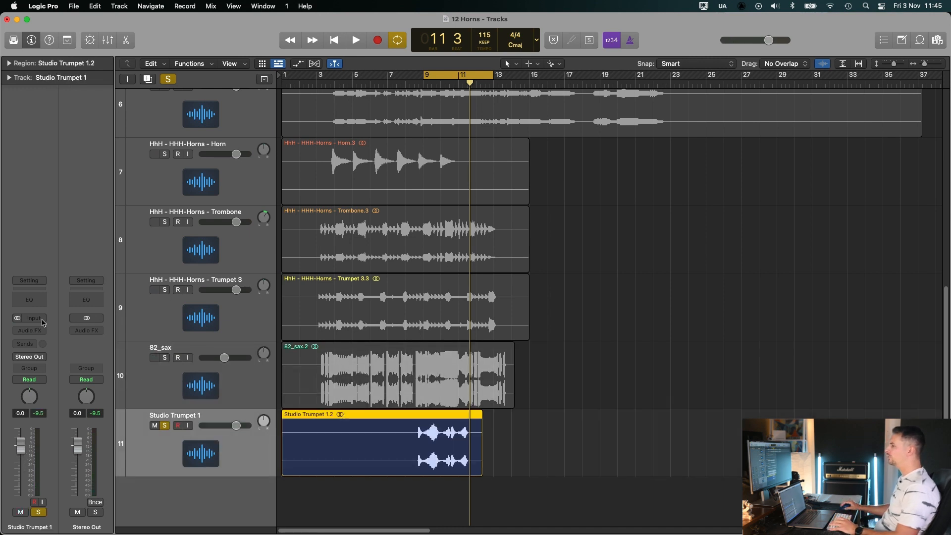
left_click(36, 330)
mouse_move(56, 367)
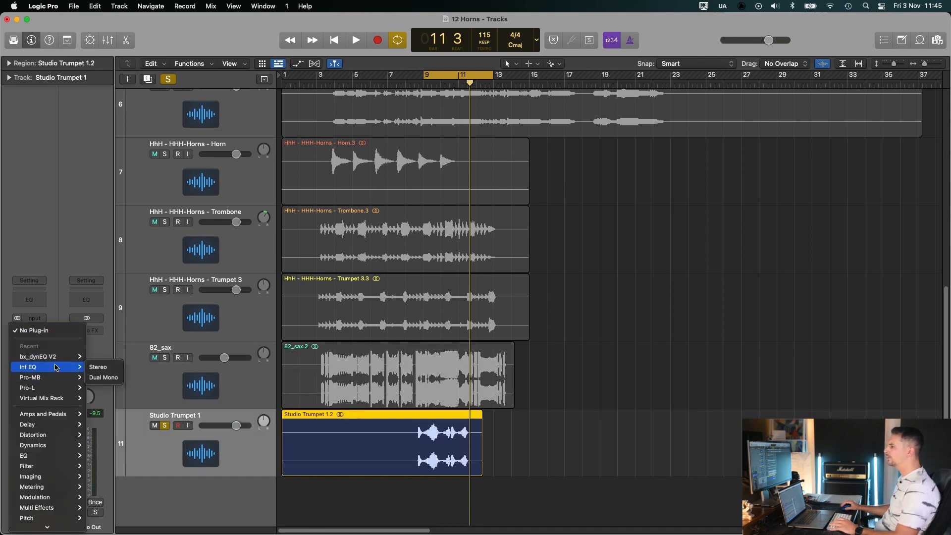
left_click(98, 367)
key("space")
left_click_drag(586, 139, 730, 91)
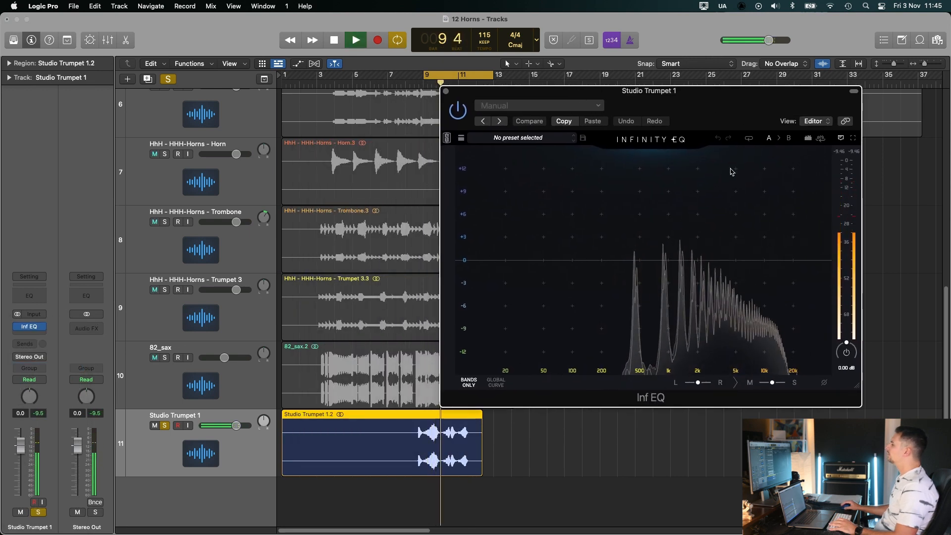
- Add a bell cut of about 4.41 dB at 3.93 kHz to the Studio Trumpet 1 EQ during playback
double_click(730, 240)
left_click_drag(730, 239, 726, 294)
key("space")
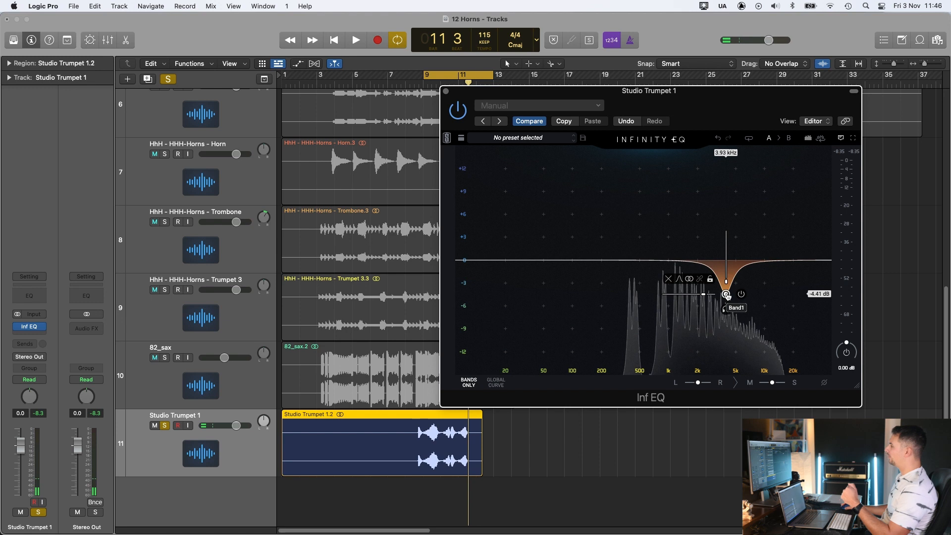
- Reposition the EQ window clear of the trumpet waveform and extend the cycle's start back to 8 3 1 1 during playback
left_click_drag(618, 95, 659, 105)
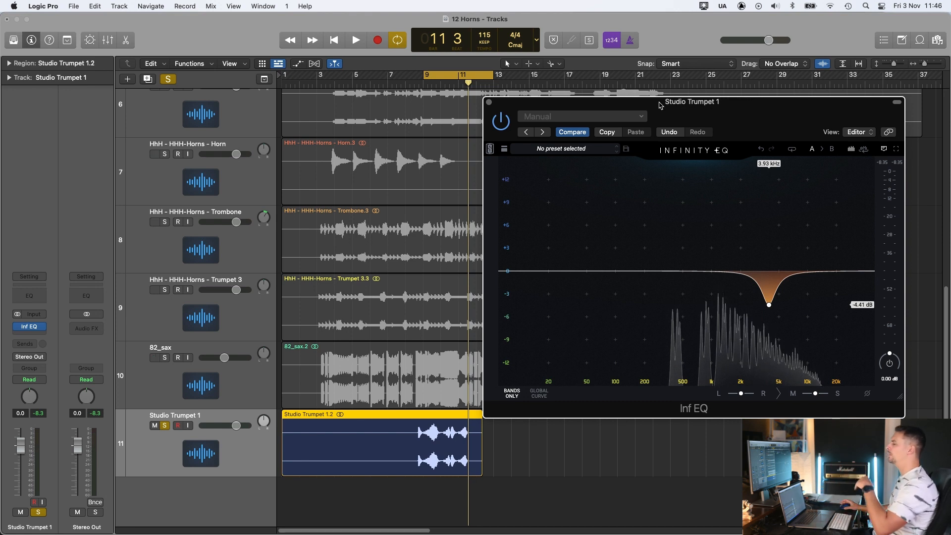
left_click_drag(653, 108, 650, 125)
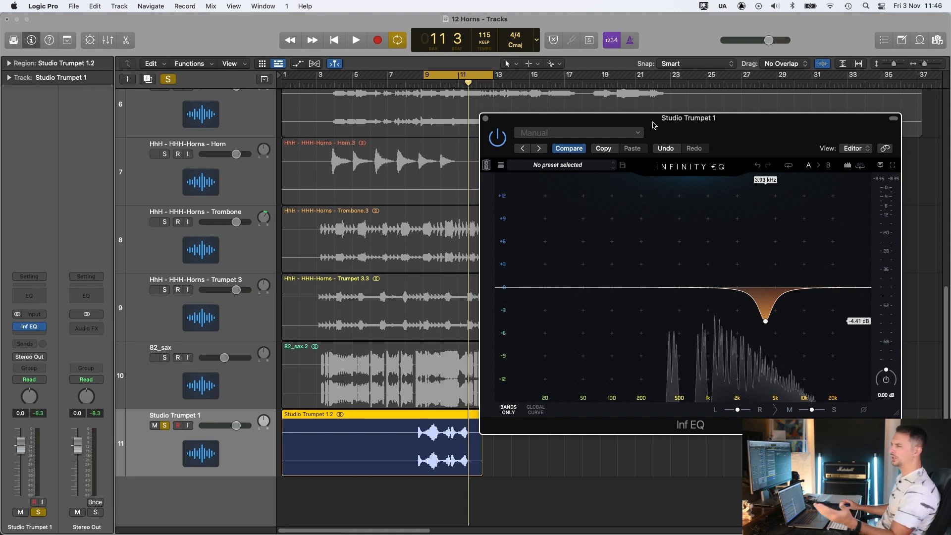
left_click_drag(653, 125, 664, 106)
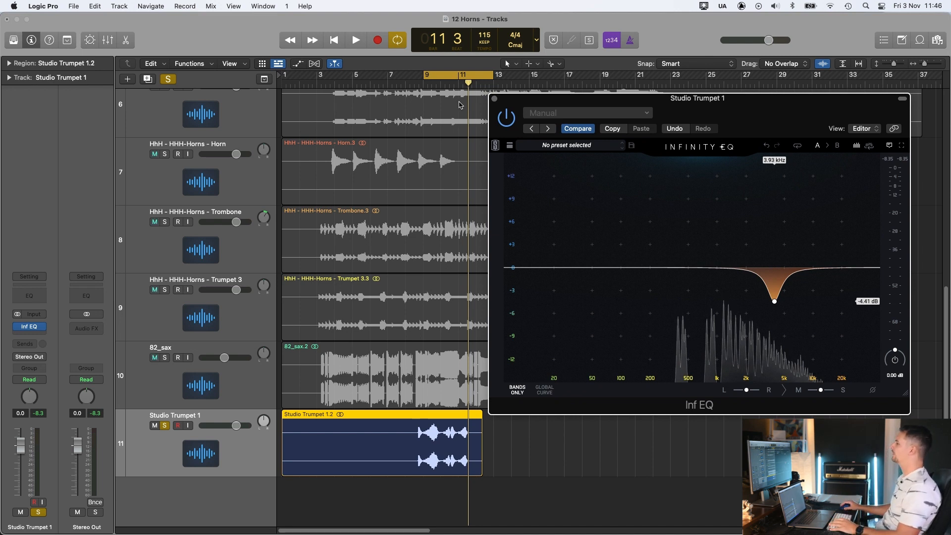
key("space")
left_click_drag(425, 76, 415, 75)
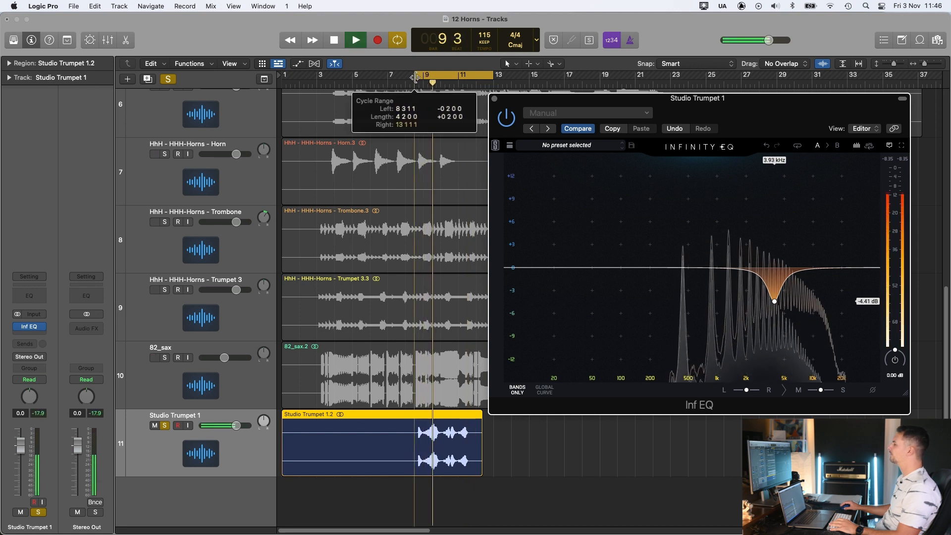
- Add a low-cut filter at about 72.7 Hz to the Studio Trumpet 1 EQ and audition it
double_click(575, 292)
left_click_drag(576, 295, 607, 317)
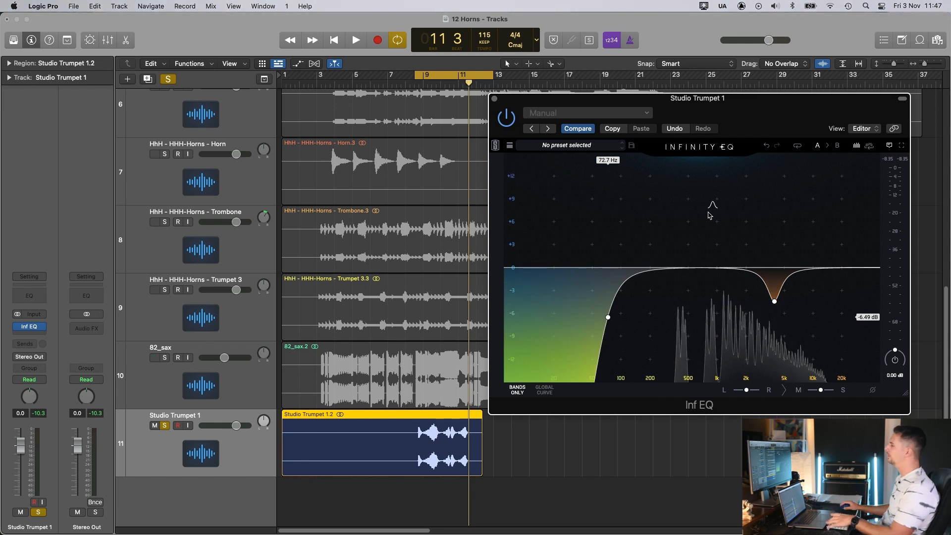
key("space")
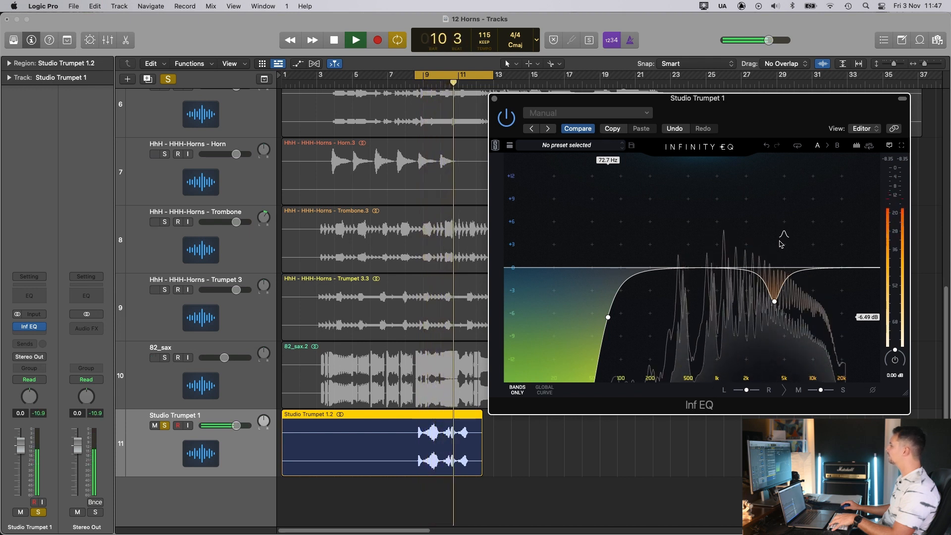
key("space")
- Add a broad high-frequency boost of about 2.01 dB at 13.5 kHz to the Studio Trumpet 1 EQ, auditioning it during playback
left_click(774, 301)
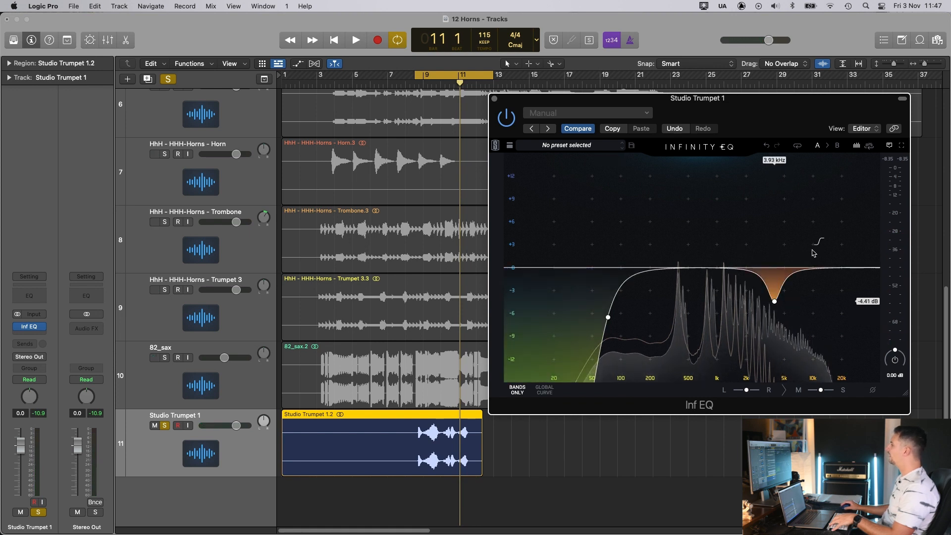
left_click_drag(797, 241, 825, 247)
key("space")
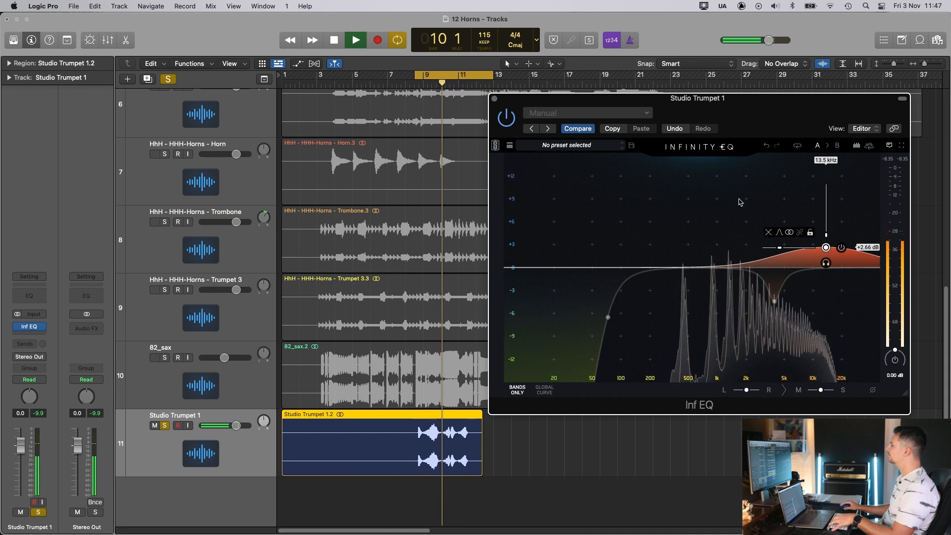
key("space")
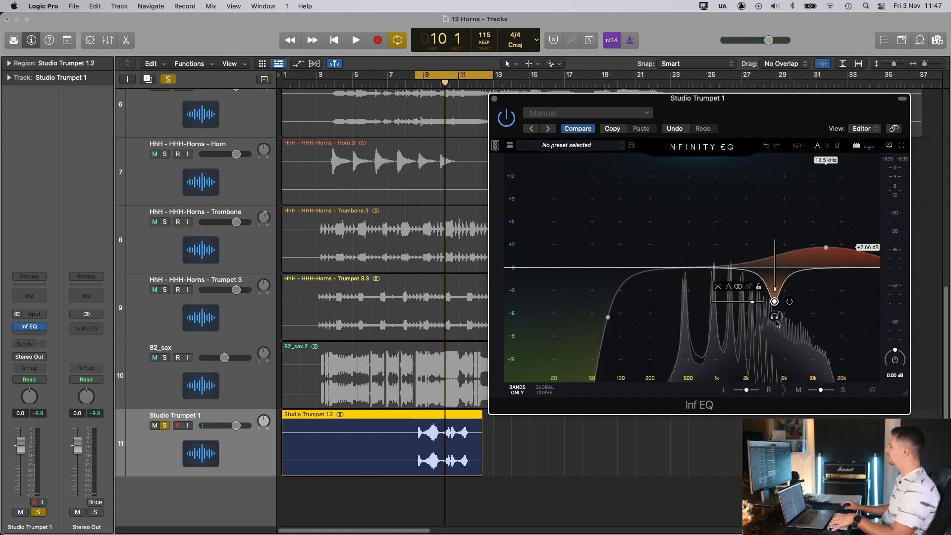
left_click_drag(729, 114, 732, 114)
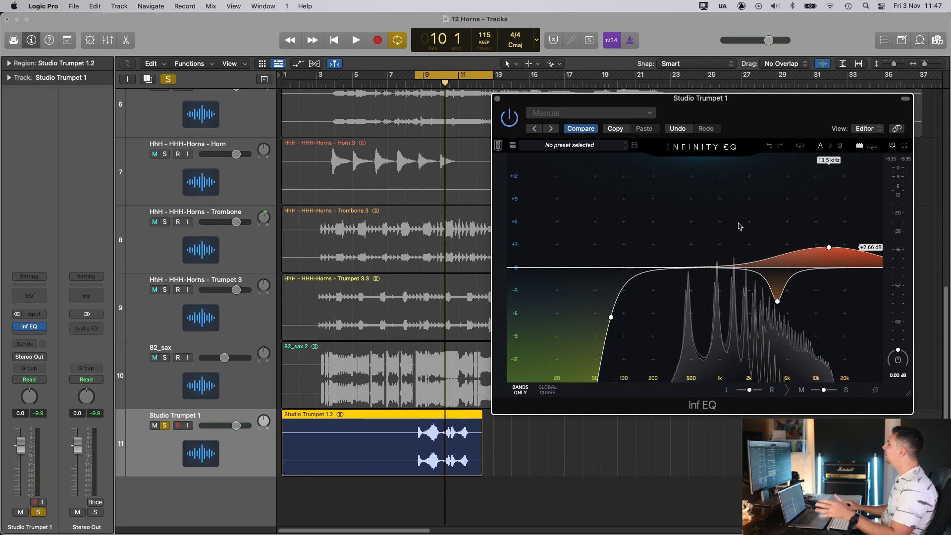
left_click_drag(829, 248, 829, 252)
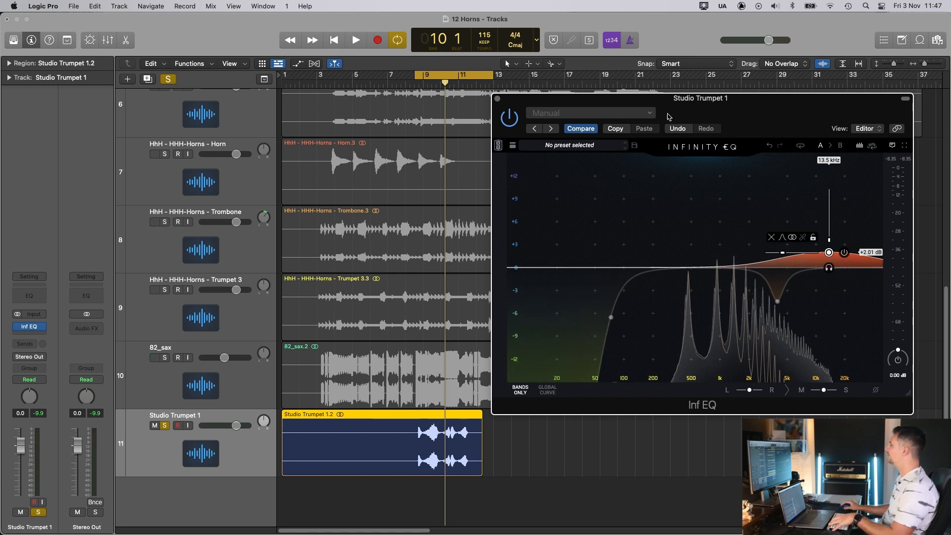
- Compare Studio Trumpet 1 with the EQ bypassed and enabled during playback, leaving it enabled, and close the plug-in window
key("space")
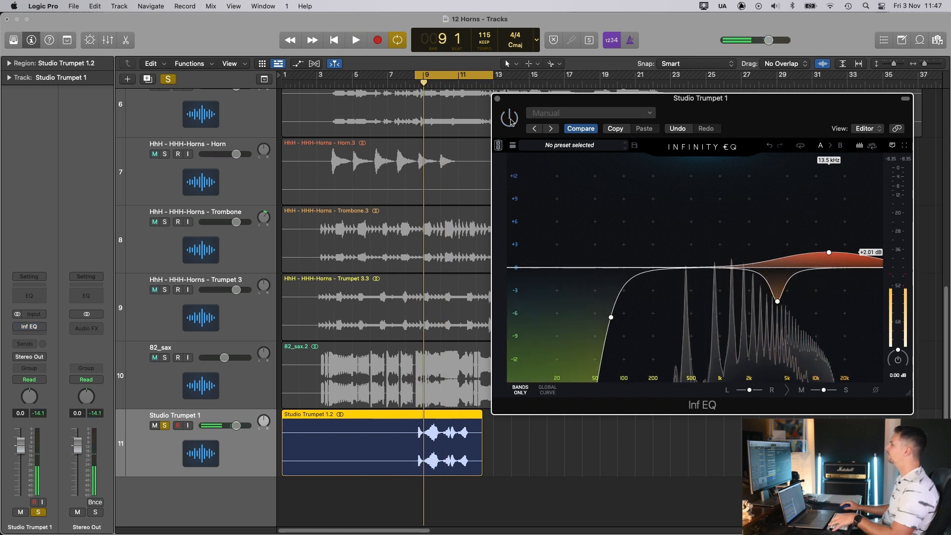
key("space")
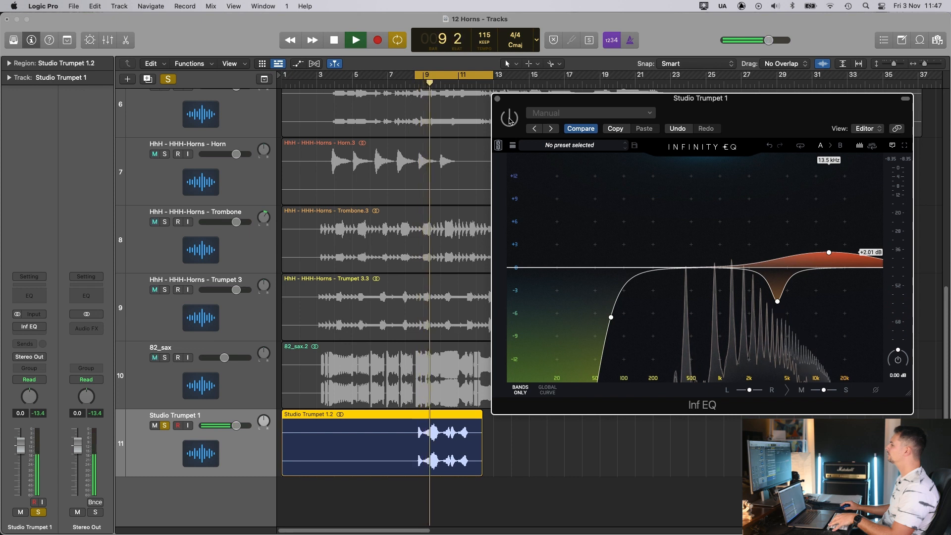
key("space")
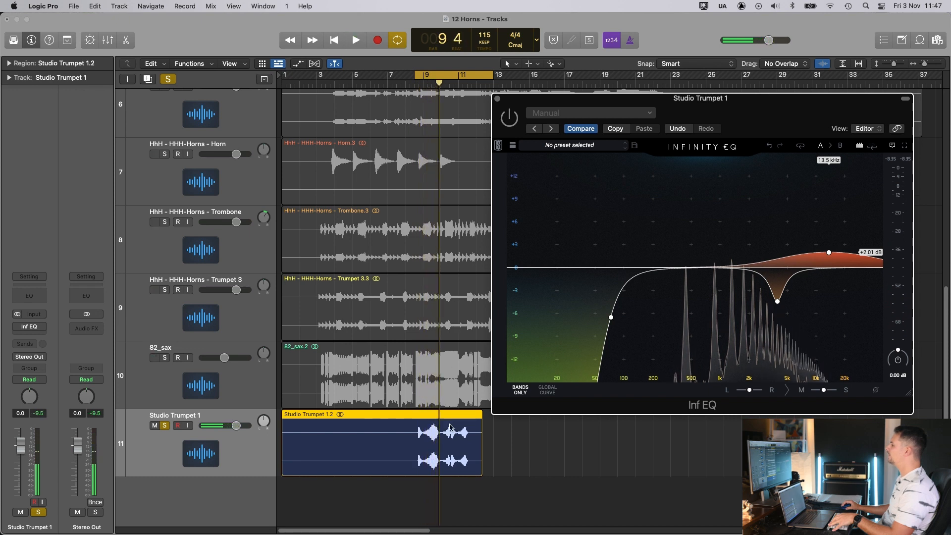
mouse_move(785, 303)
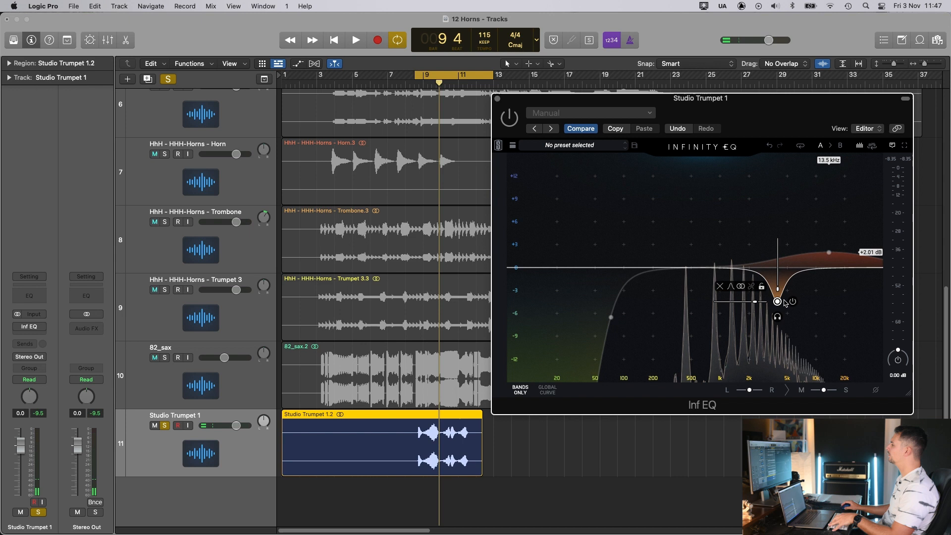
key("space")
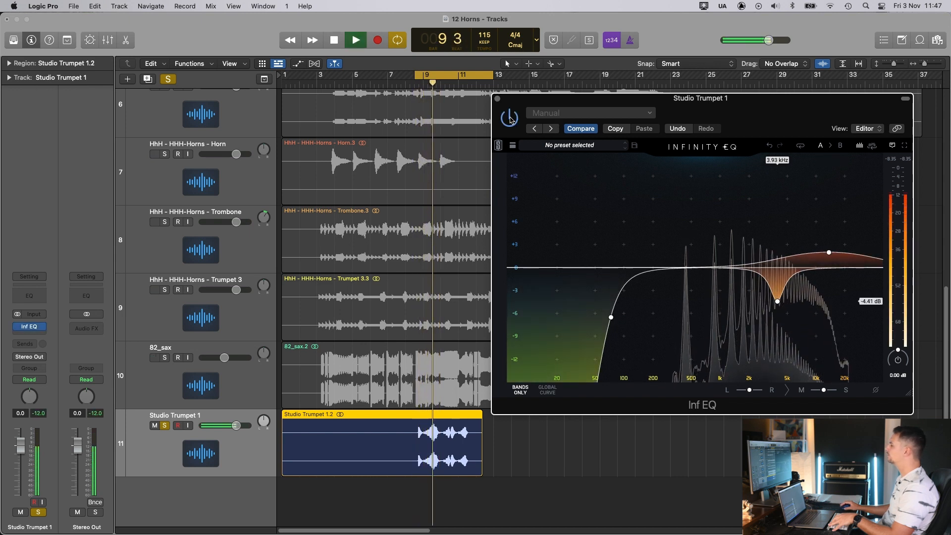
key("space")
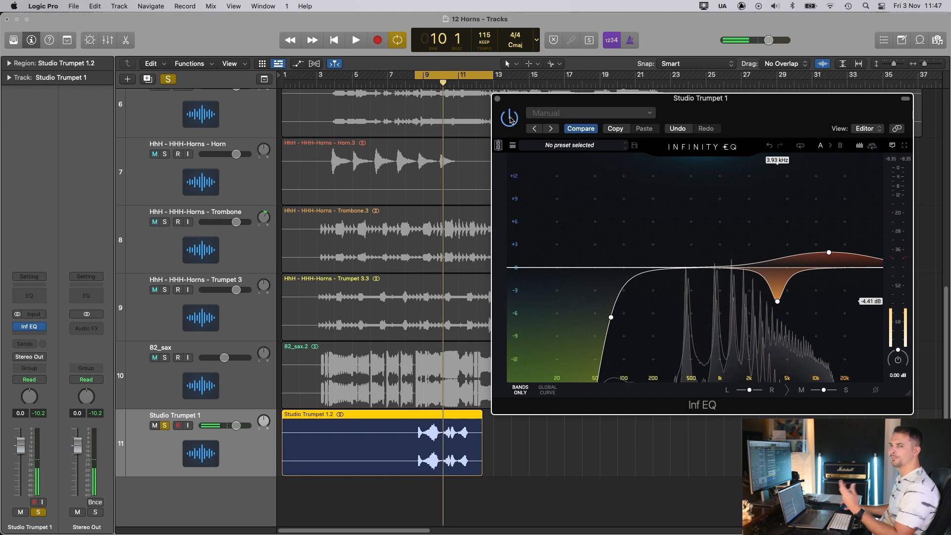
left_click(495, 98)
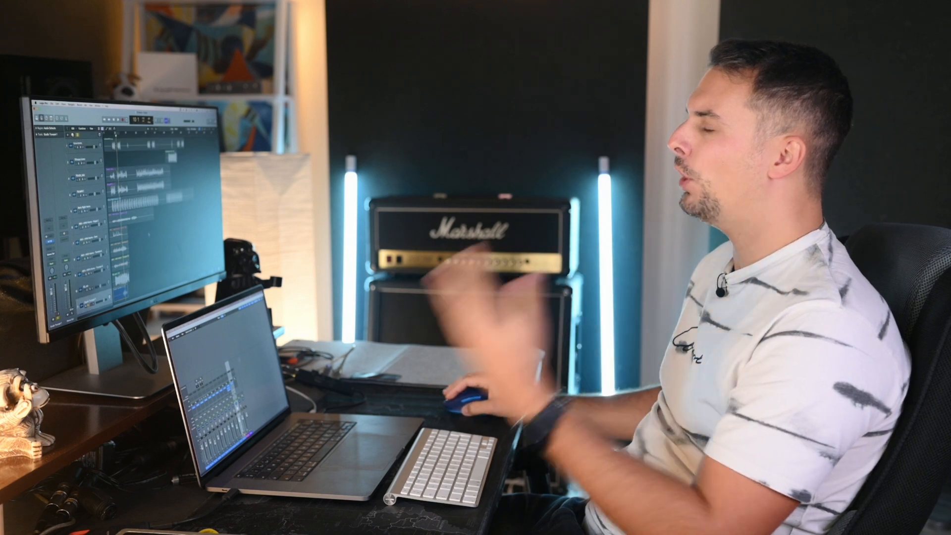
scroll(150, 237, "down", 1)
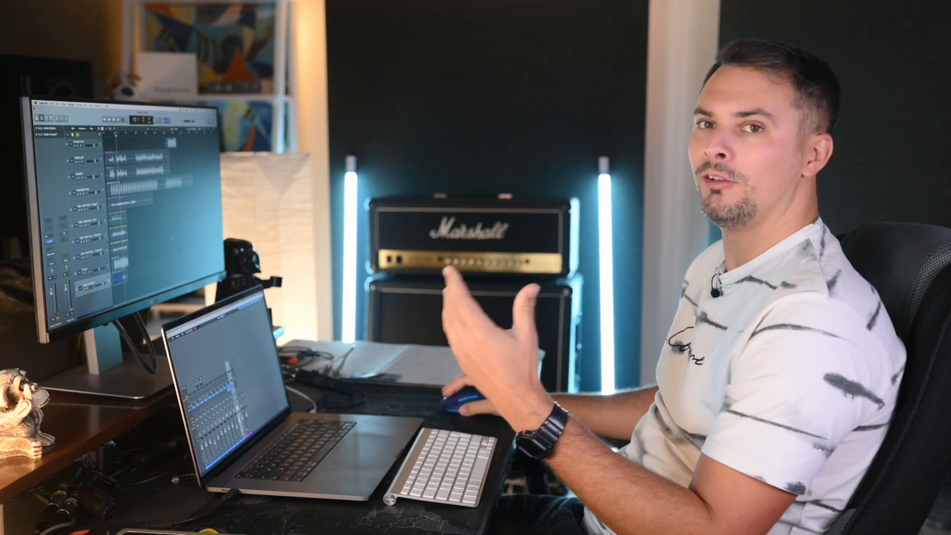
scroll(144, 208, "up", 2)
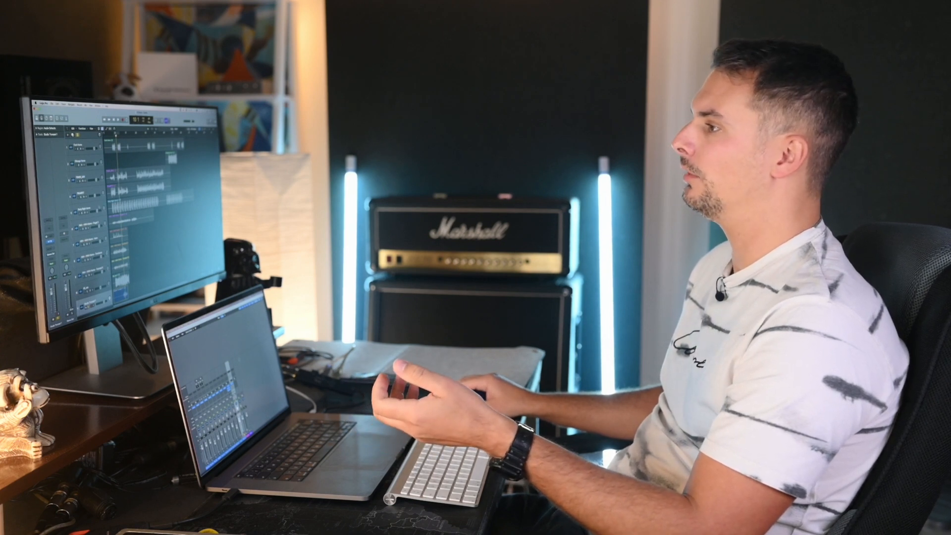
left_click(156, 200)
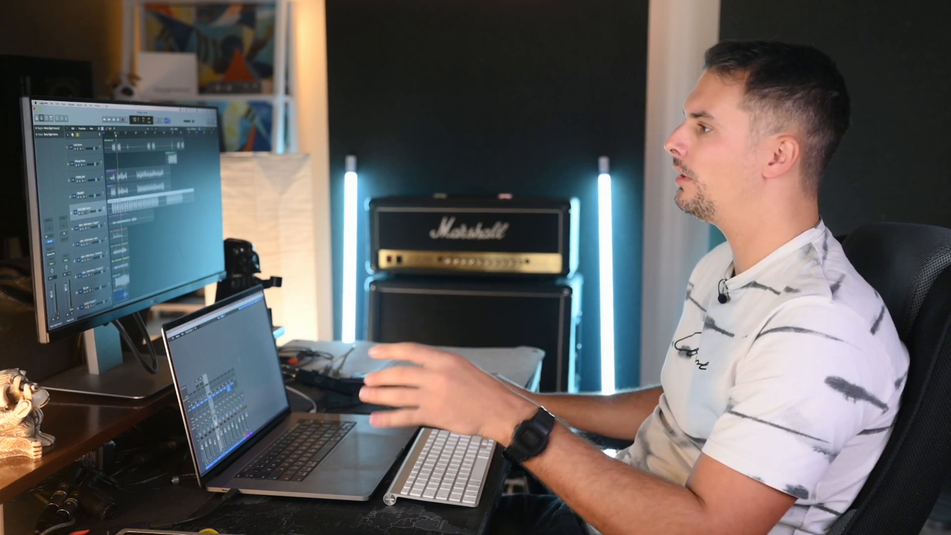